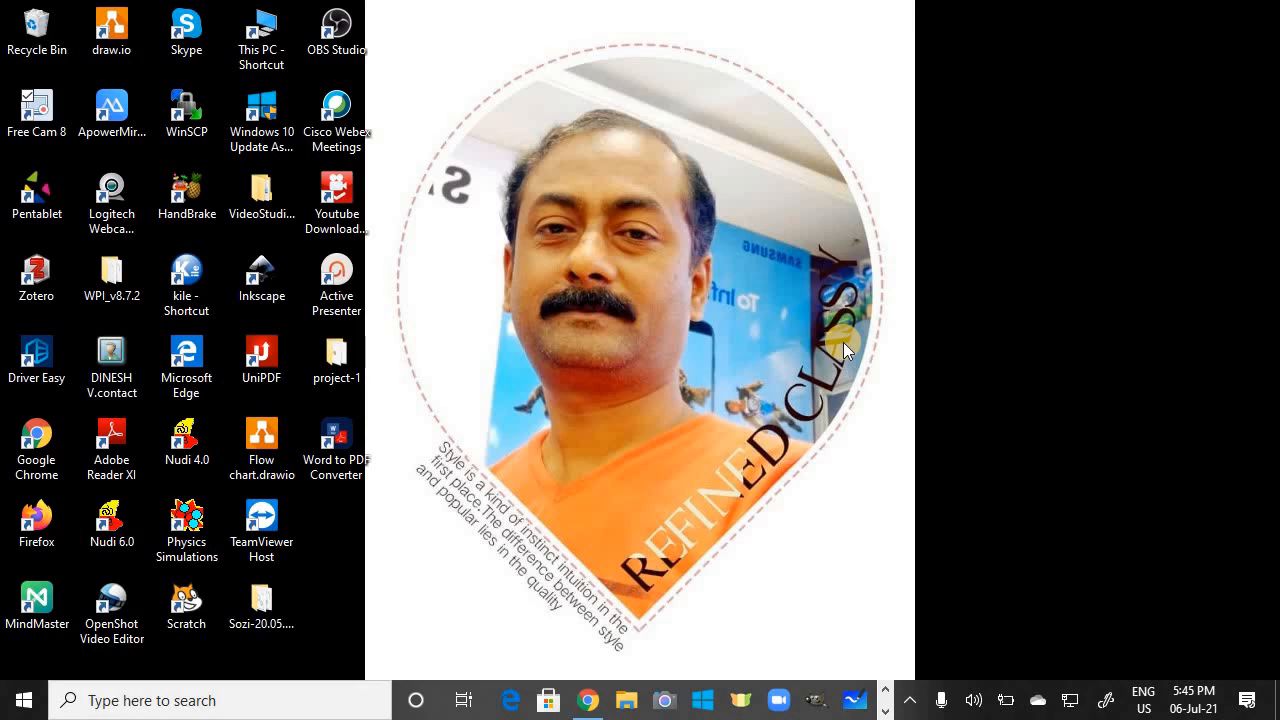
Step: Bring up the browser showing the LMS Logged Out page and continue to the login form
left_click(593, 697)
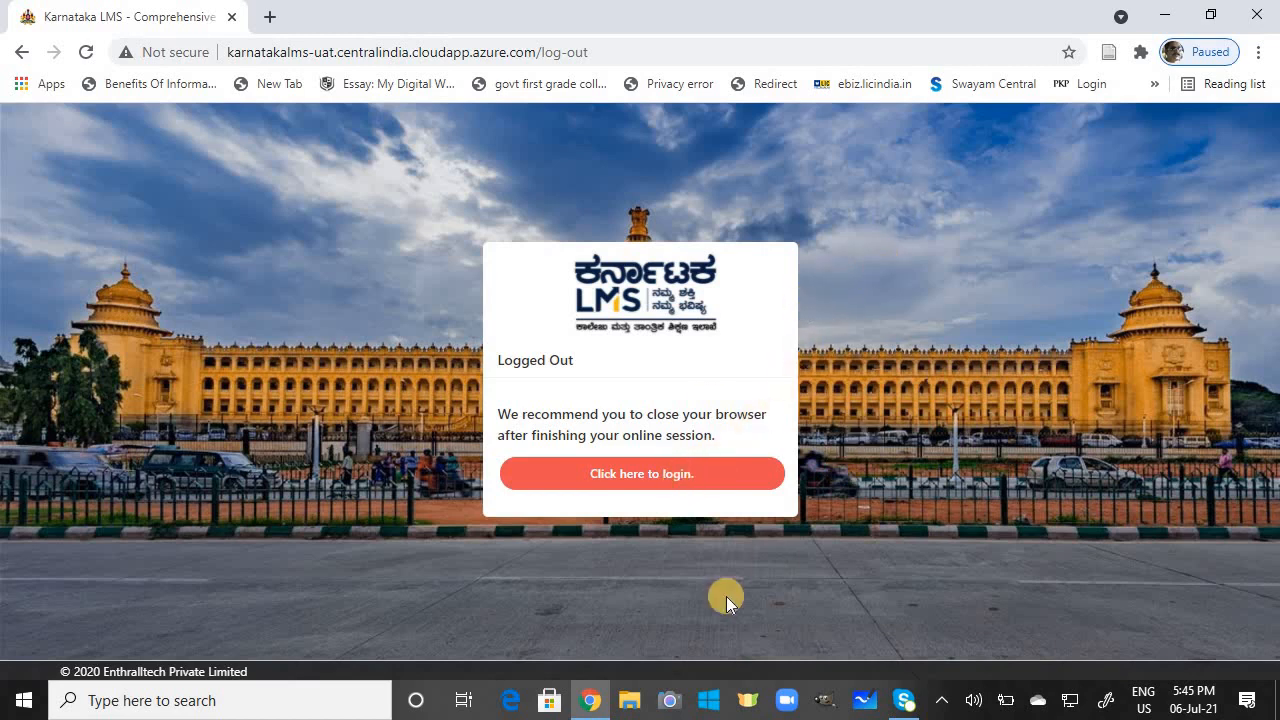
mouse_move(586, 694)
left_click(648, 476)
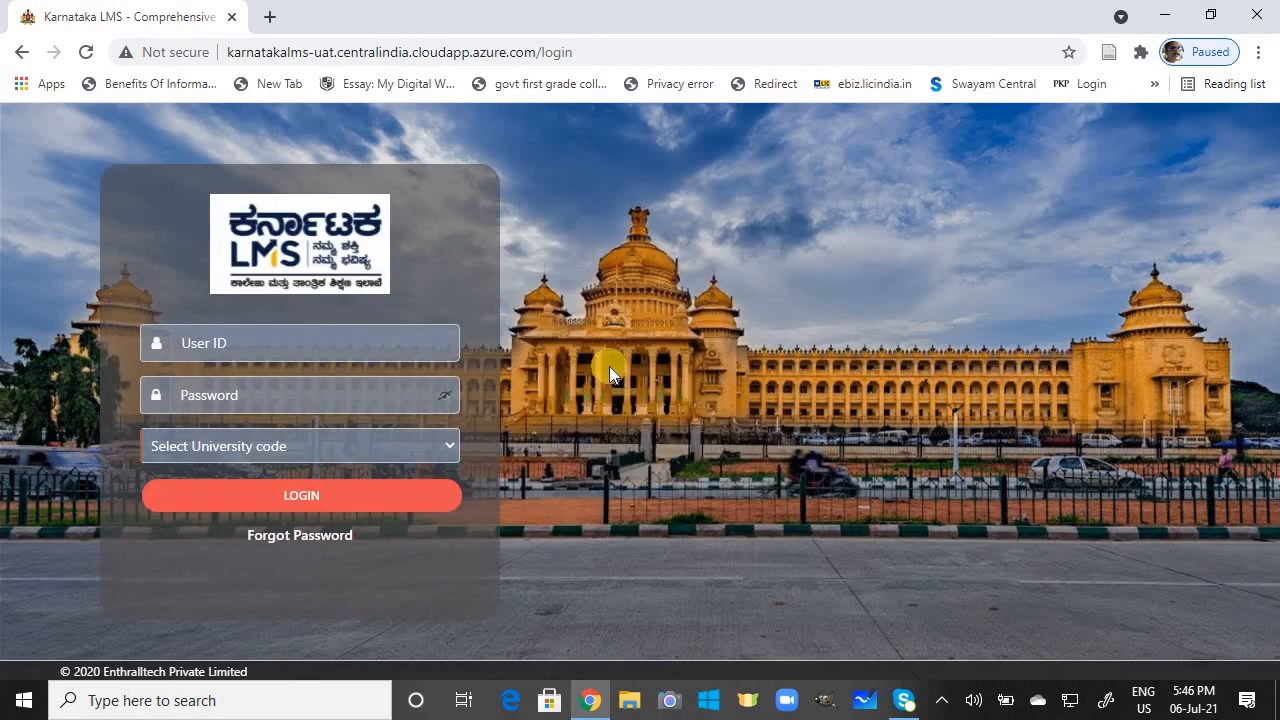
Step: Log in with the moderator's user ID and password, choosing Kuvempu University as the university code
left_click(335, 337)
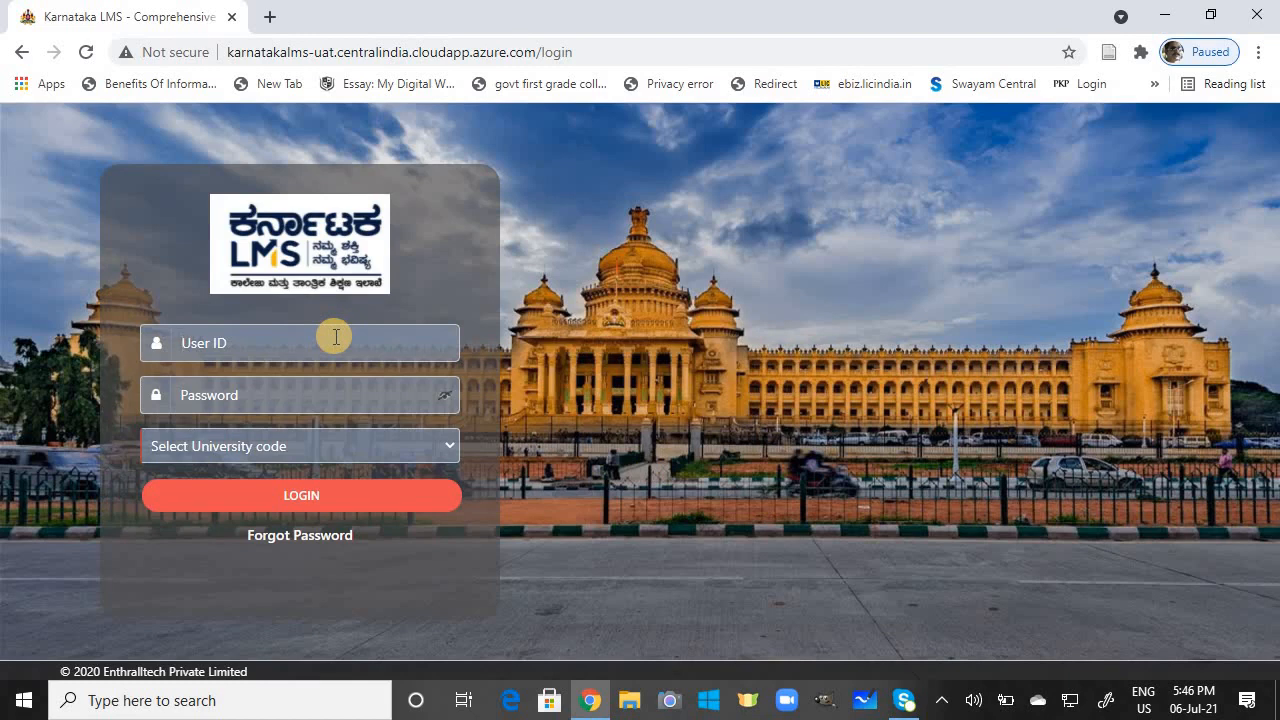
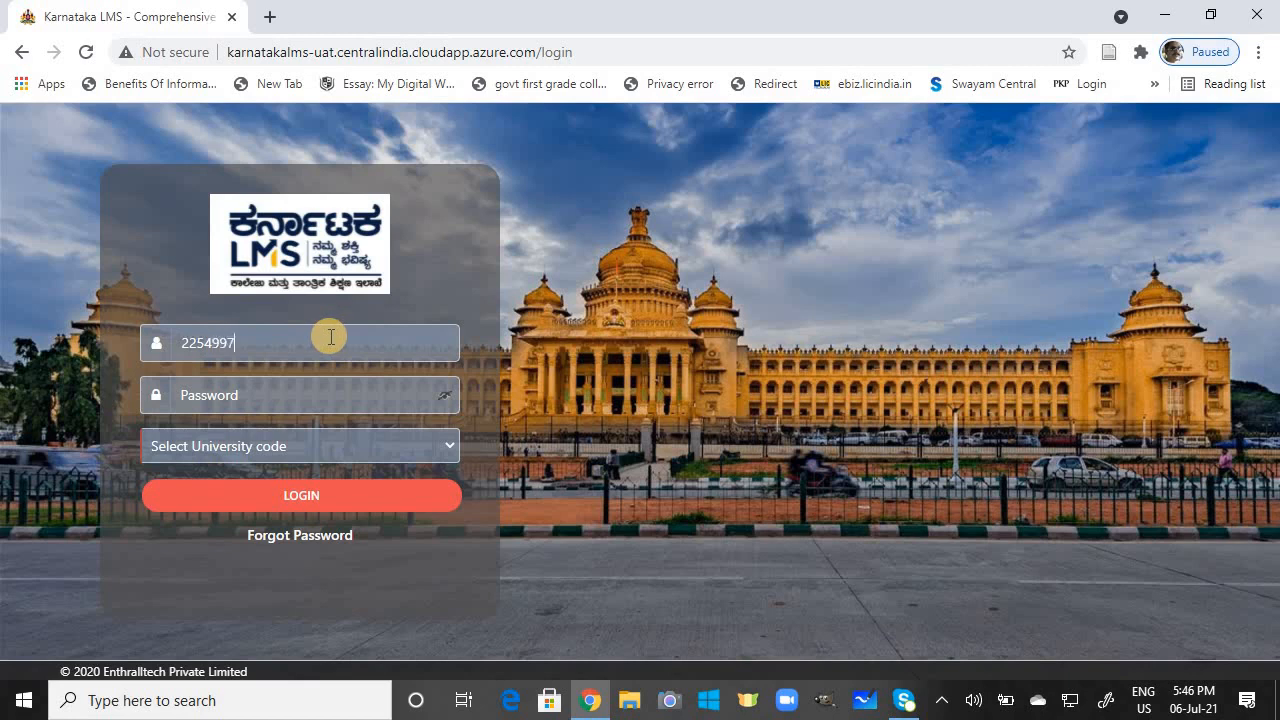
left_click(279, 394)
type("*")
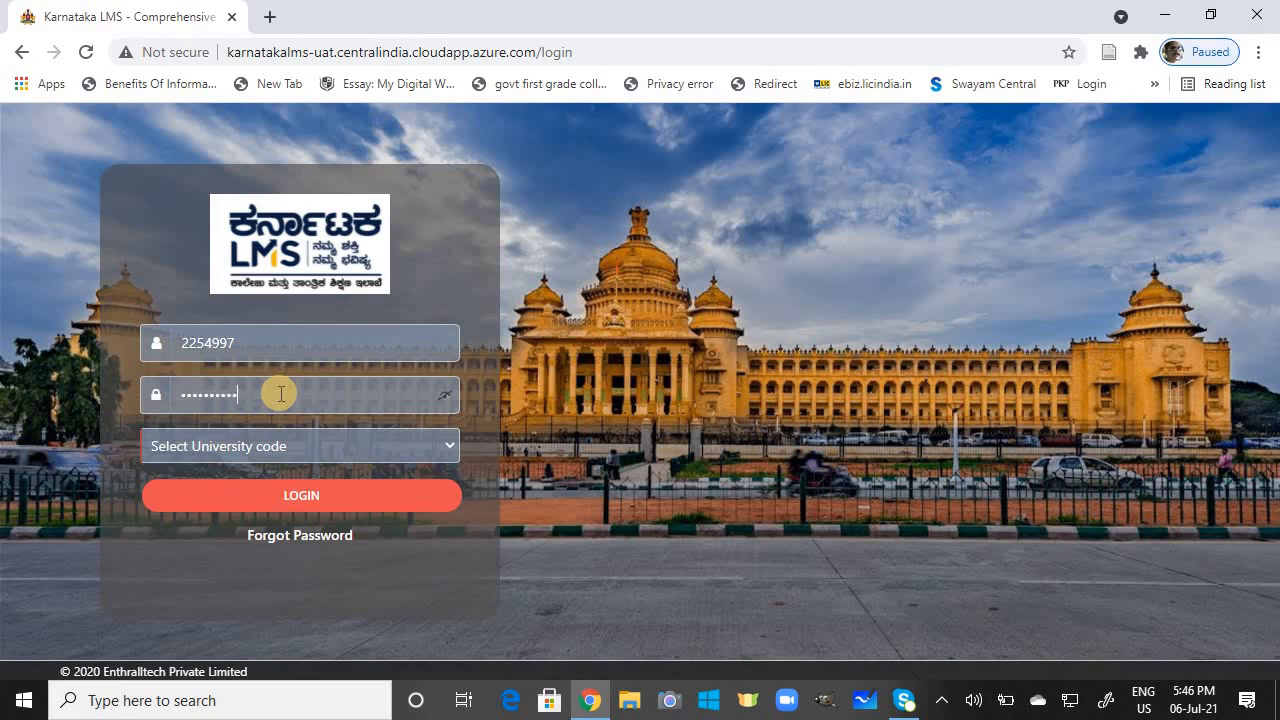
left_click(262, 446)
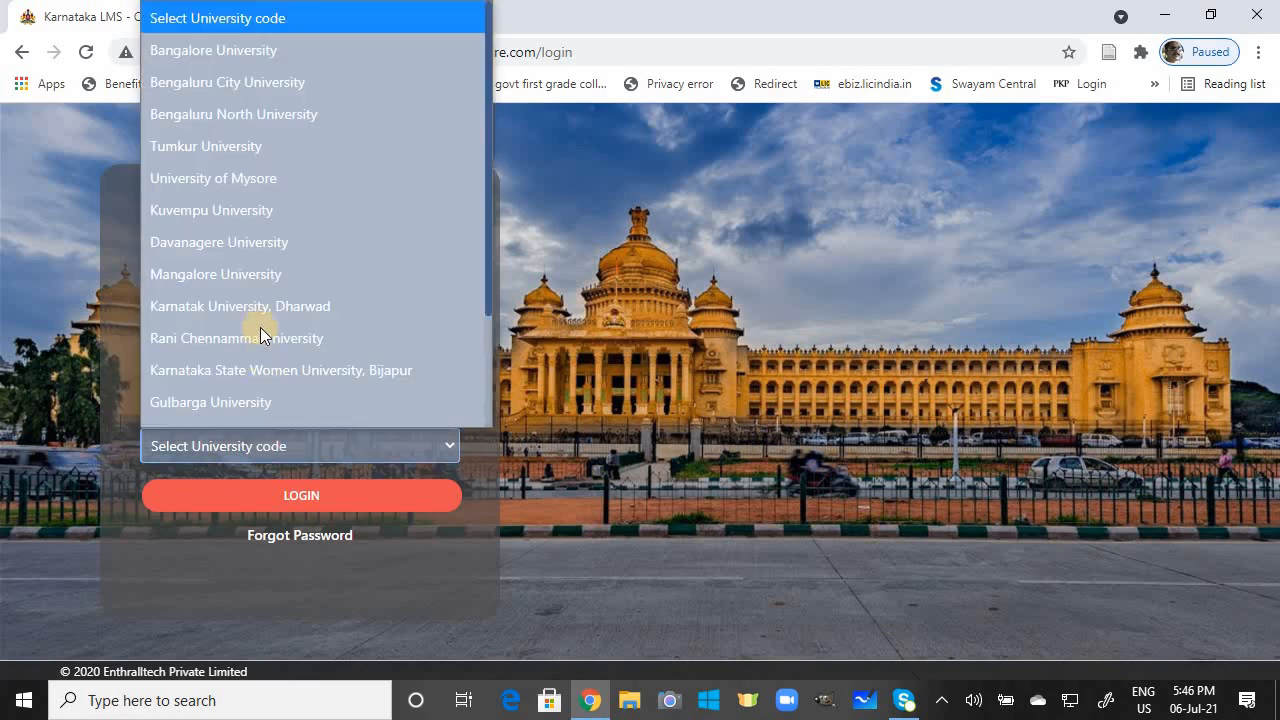
left_click(229, 210)
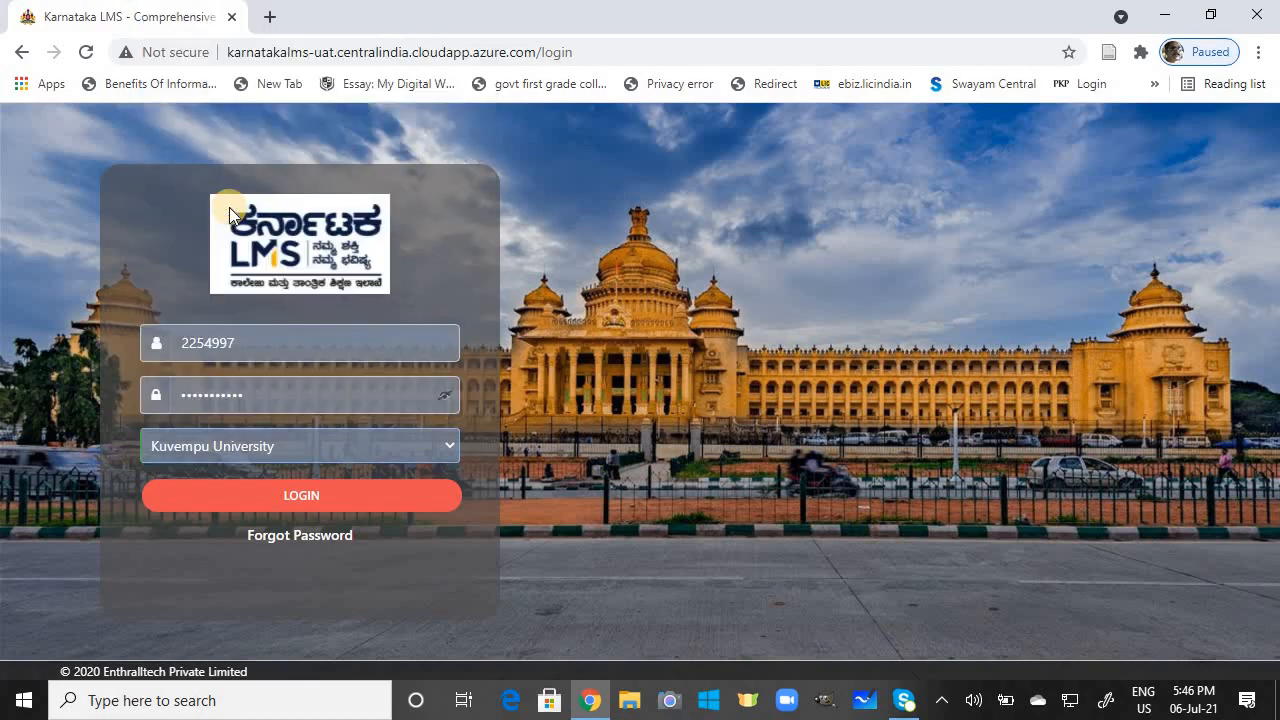
left_click(300, 496)
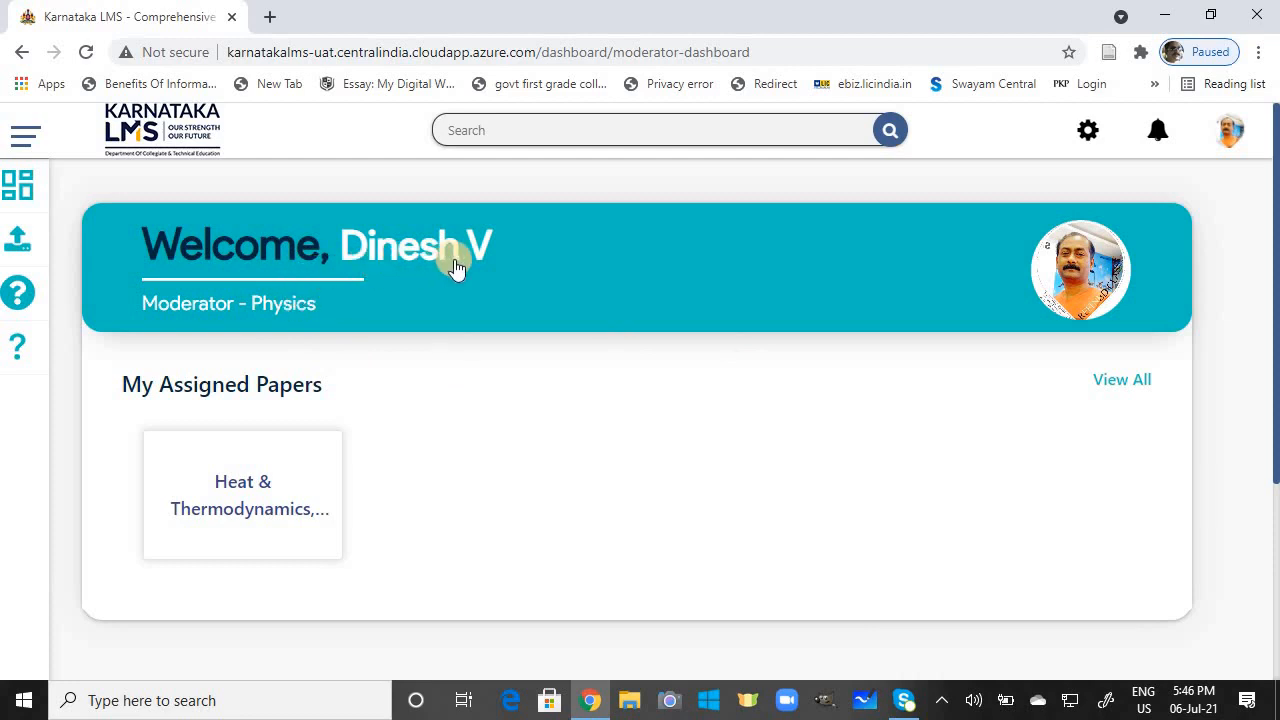
Step: Save the moderator's profile account details from the Welcome banner, then go back to the Dashboard
left_click(318, 280)
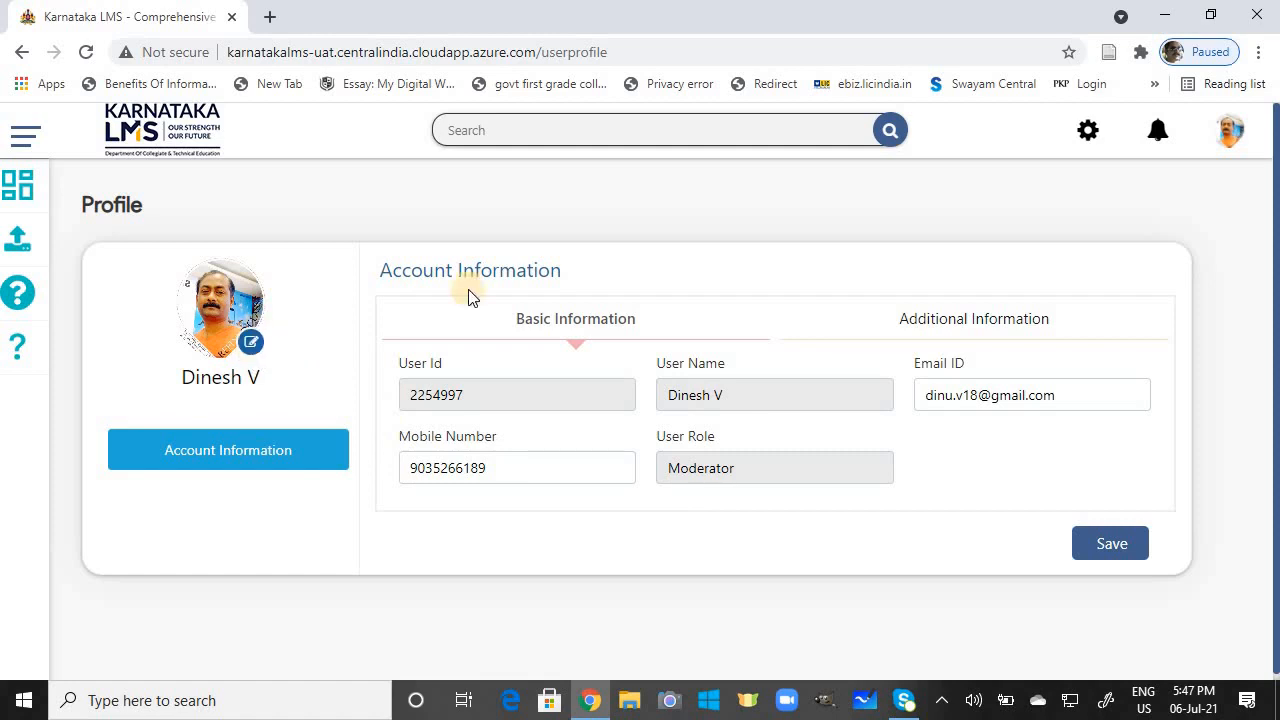
left_click(1115, 545)
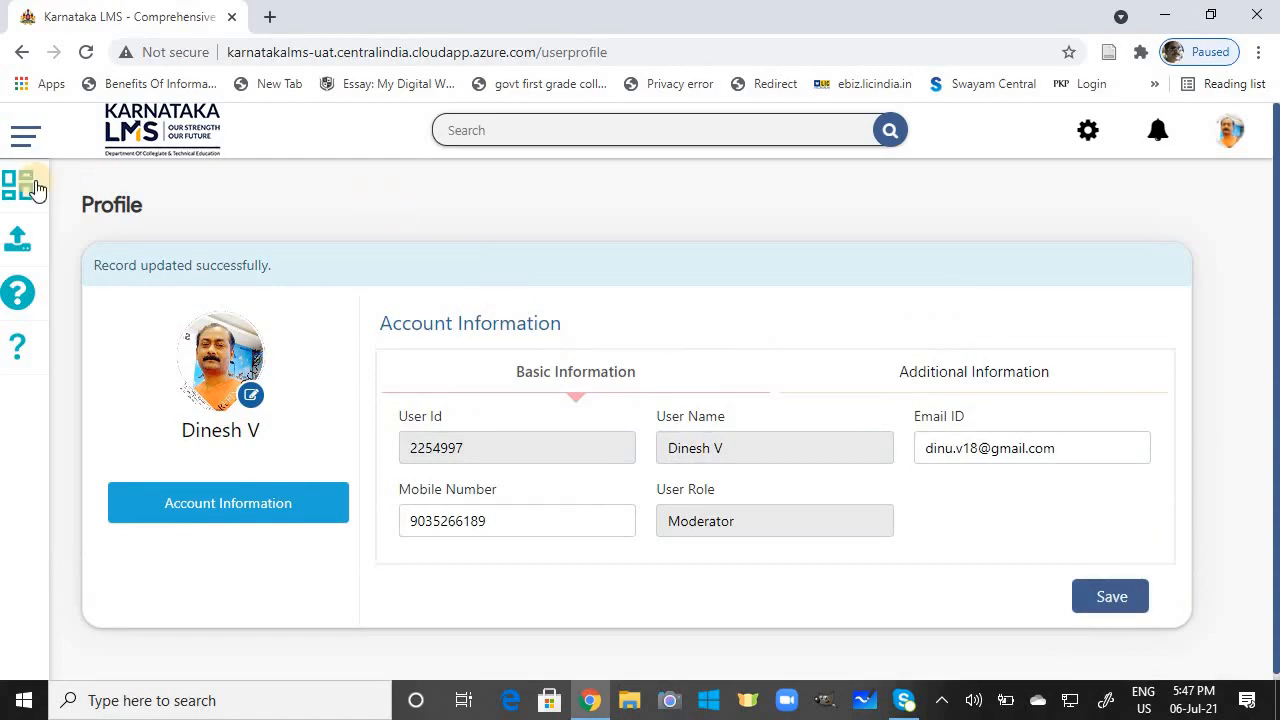
mouse_move(16, 182)
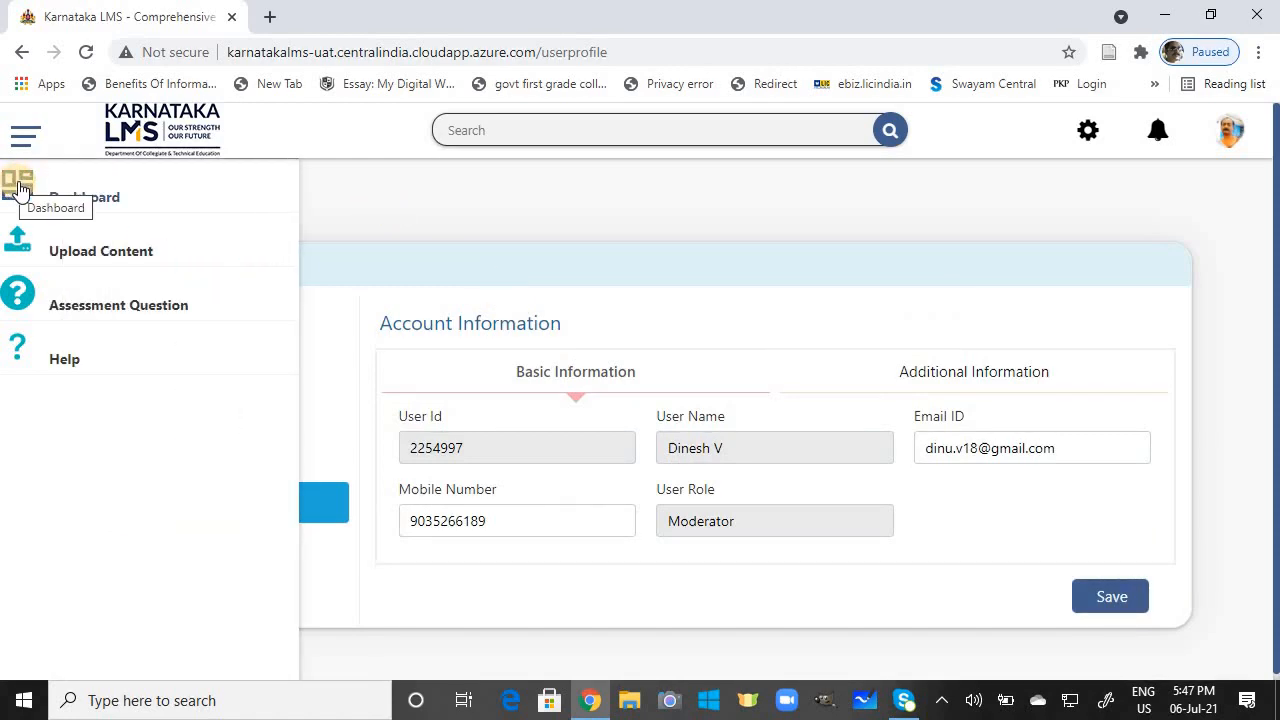
left_click(20, 188)
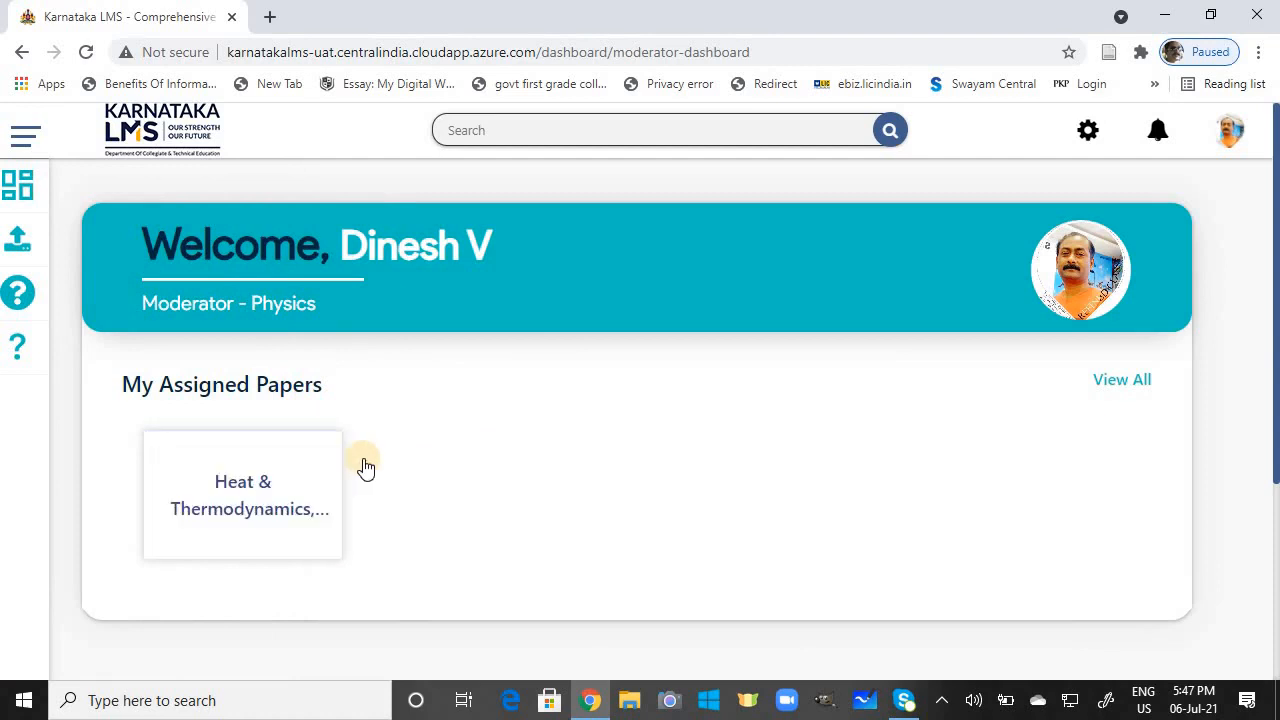
left_click(283, 503)
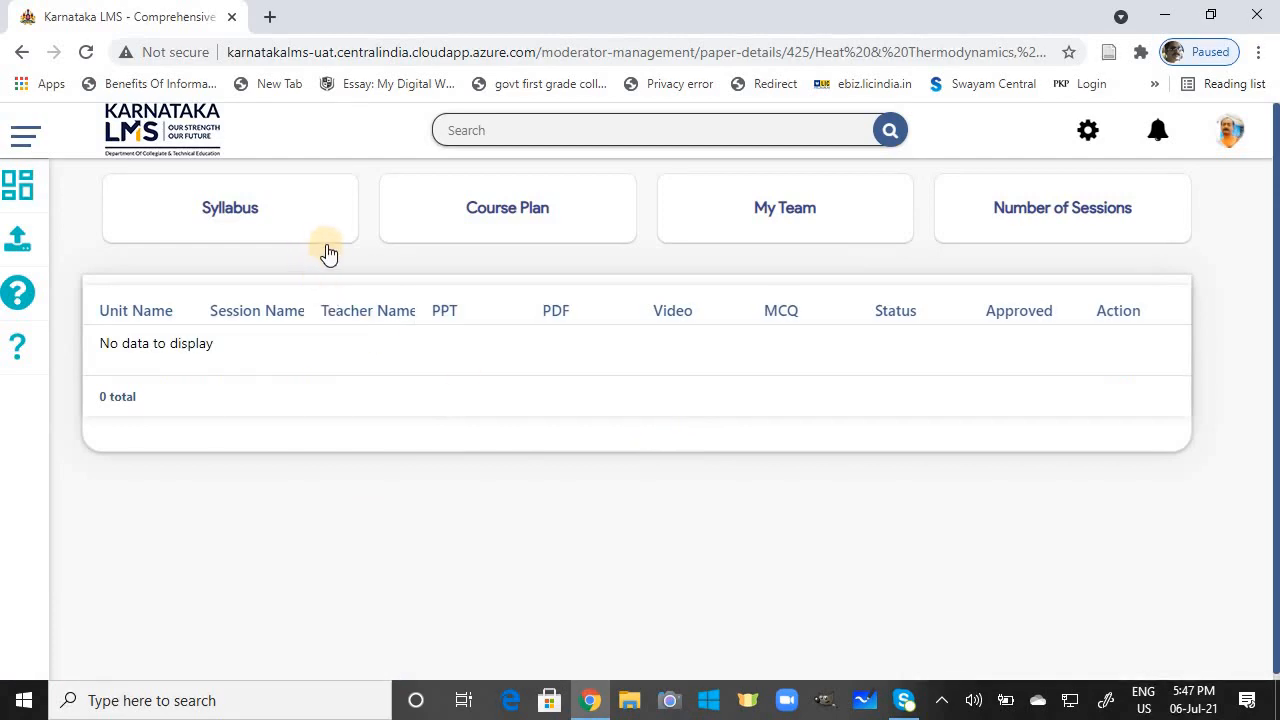
left_click(500, 232)
left_click(735, 217)
left_click(1021, 196)
left_click(528, 210)
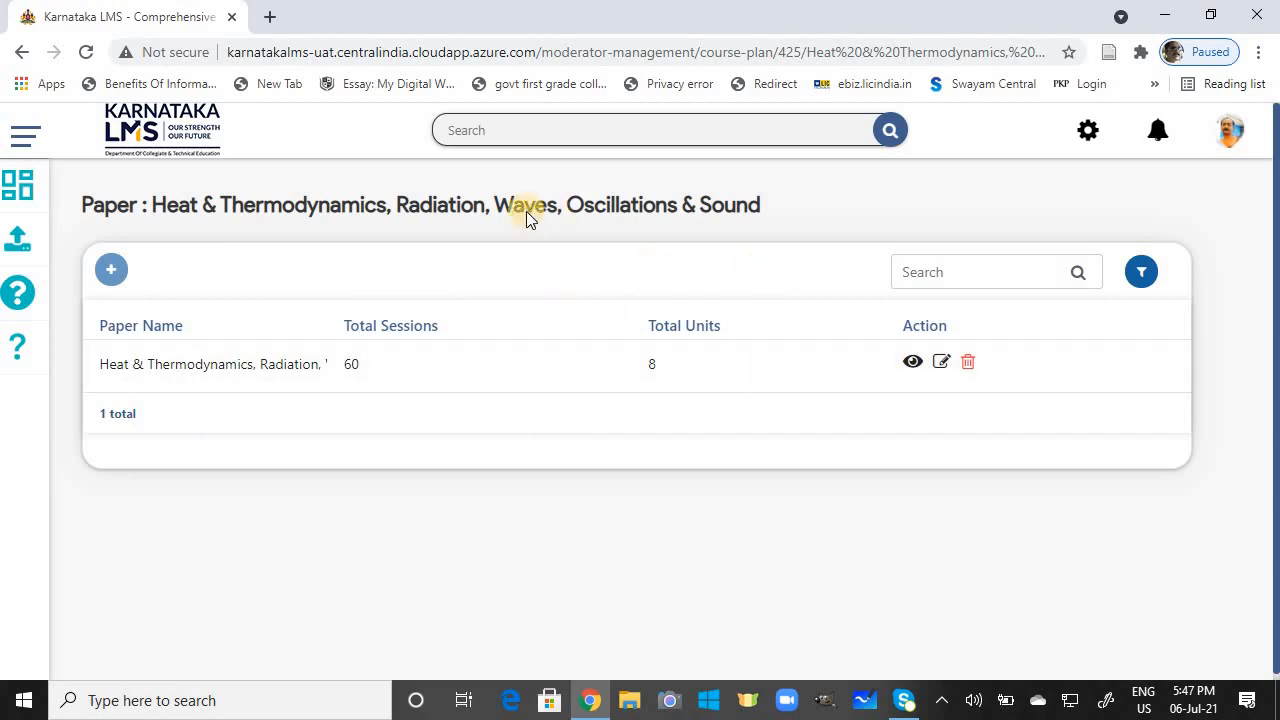
left_click(28, 194)
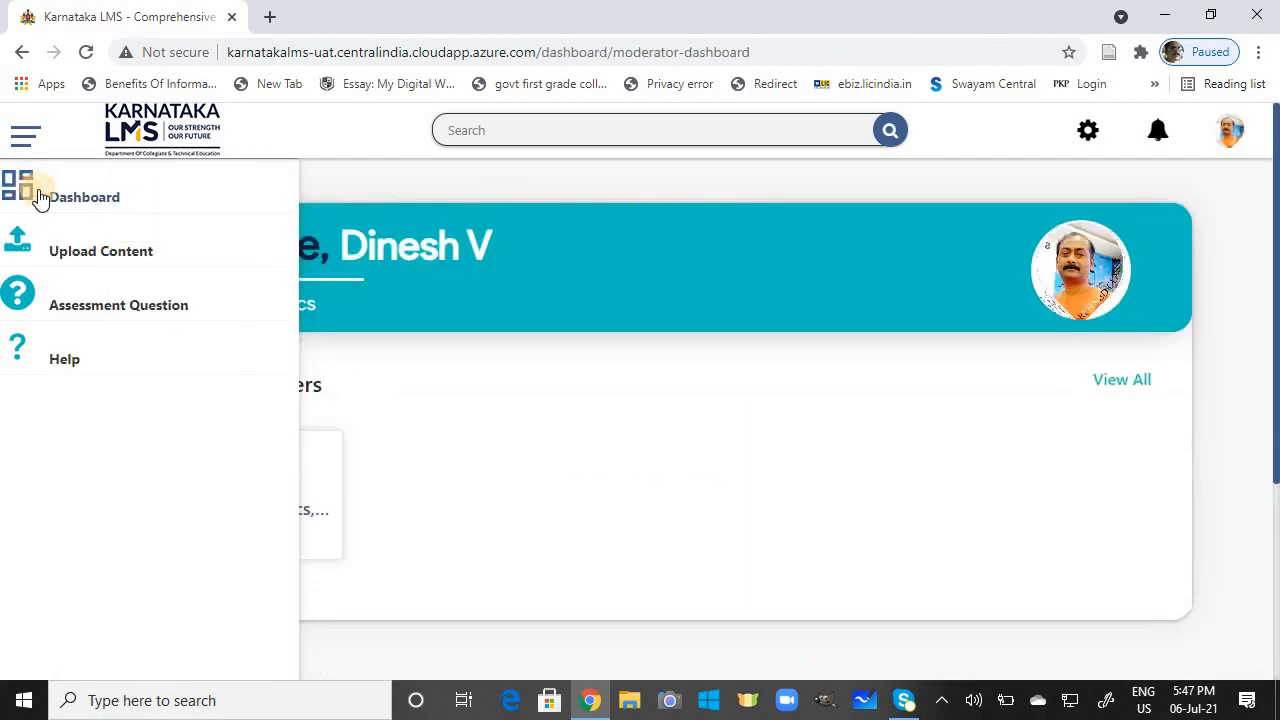
left_click(307, 513)
left_click(288, 245)
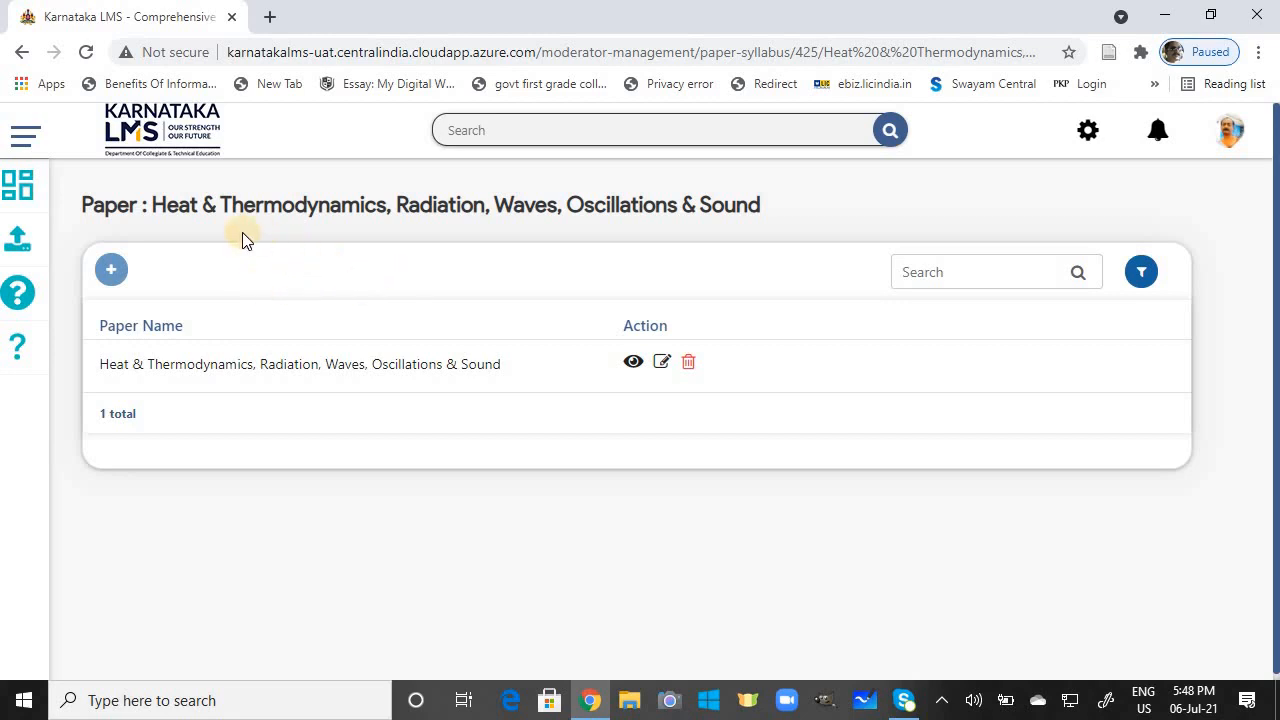
left_click(32, 207)
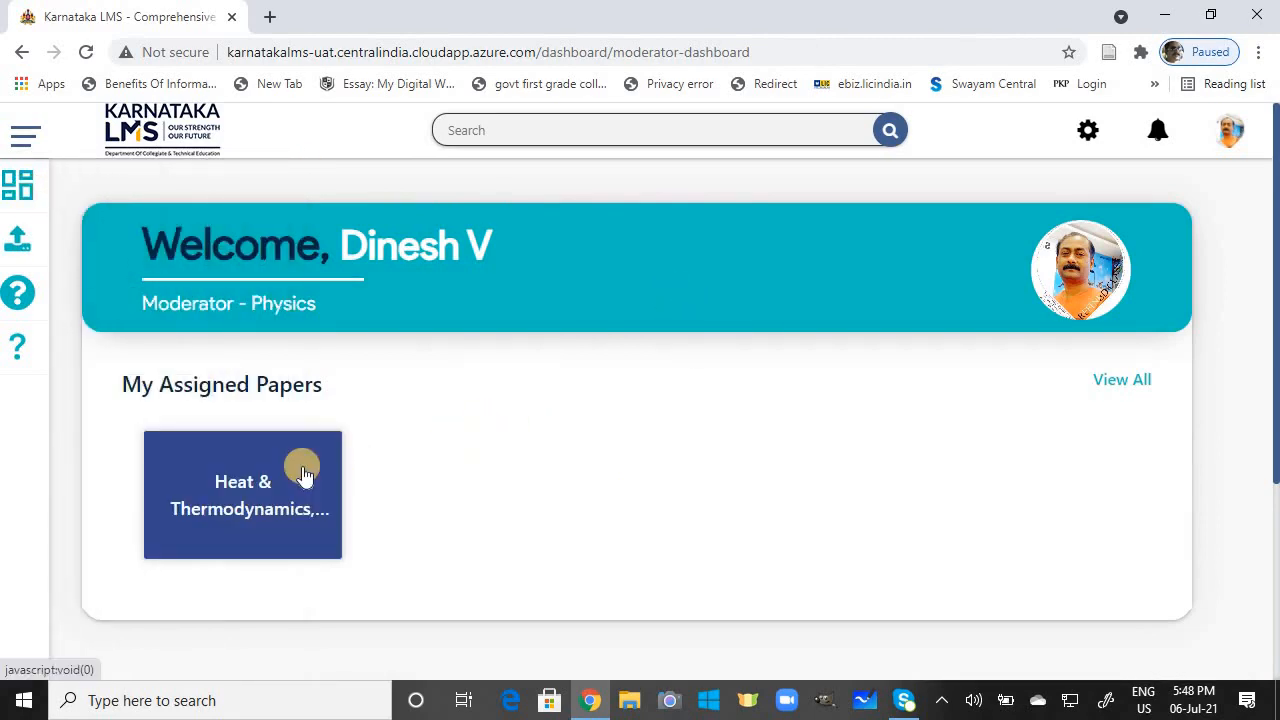
Step: Open the Unit list under Administration's Master Management and begin adding a new unit
left_click(1092, 127)
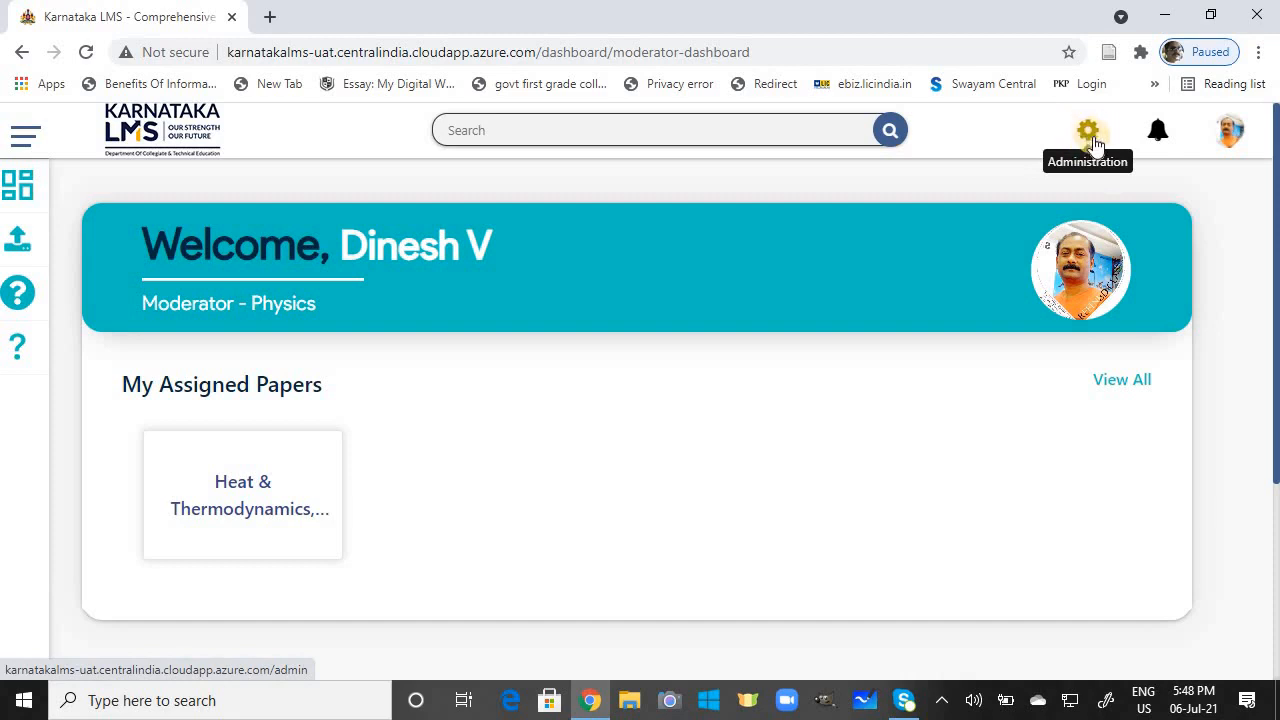
left_click(1090, 140)
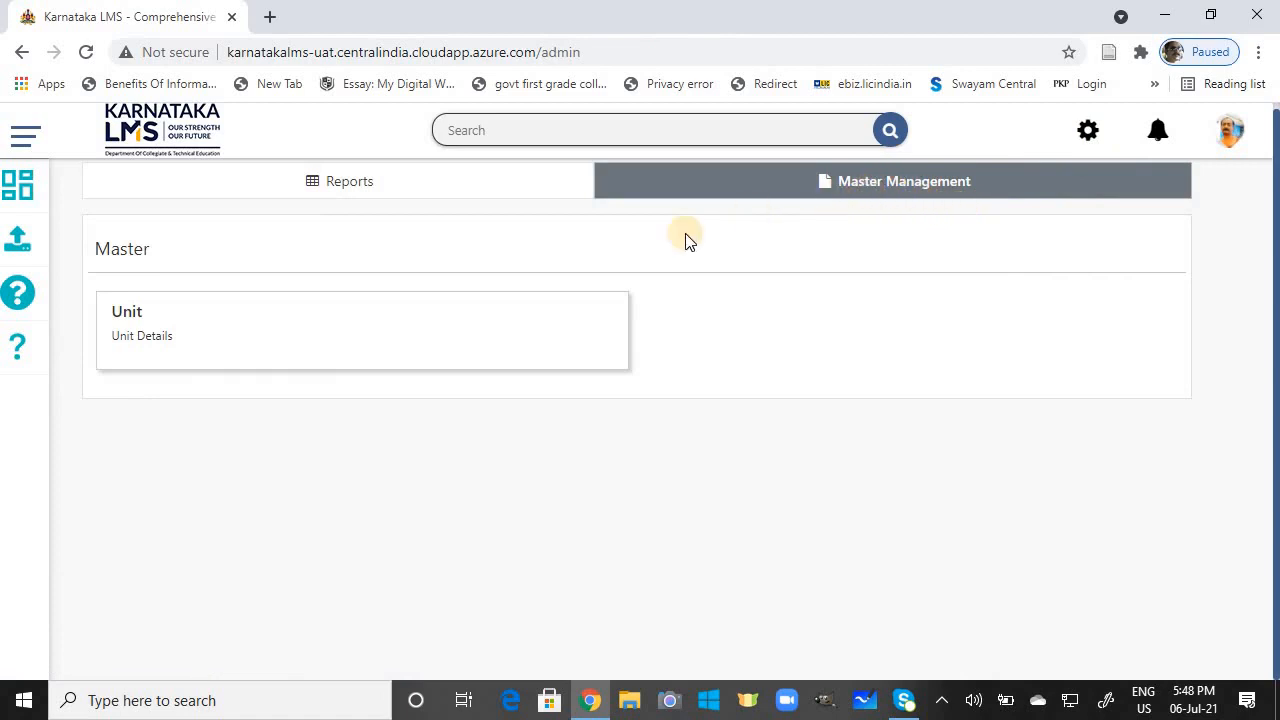
left_click(150, 338)
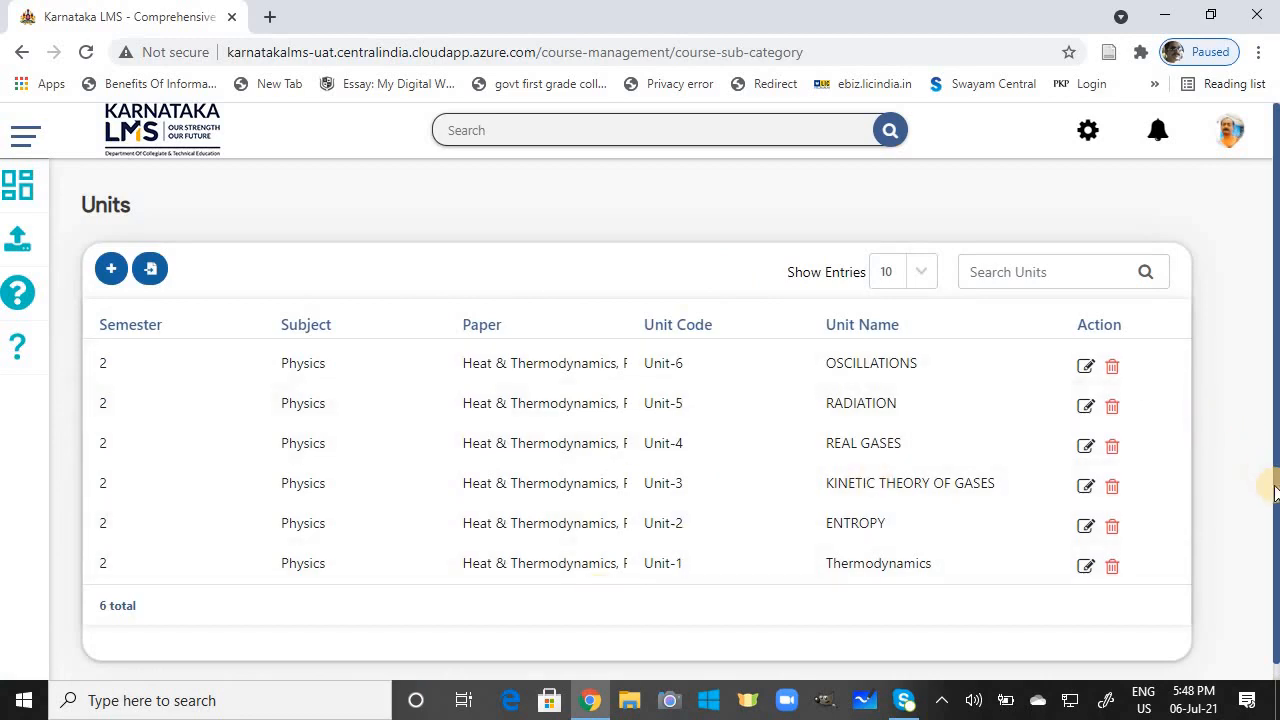
scroll(1275, 515, "down", 1)
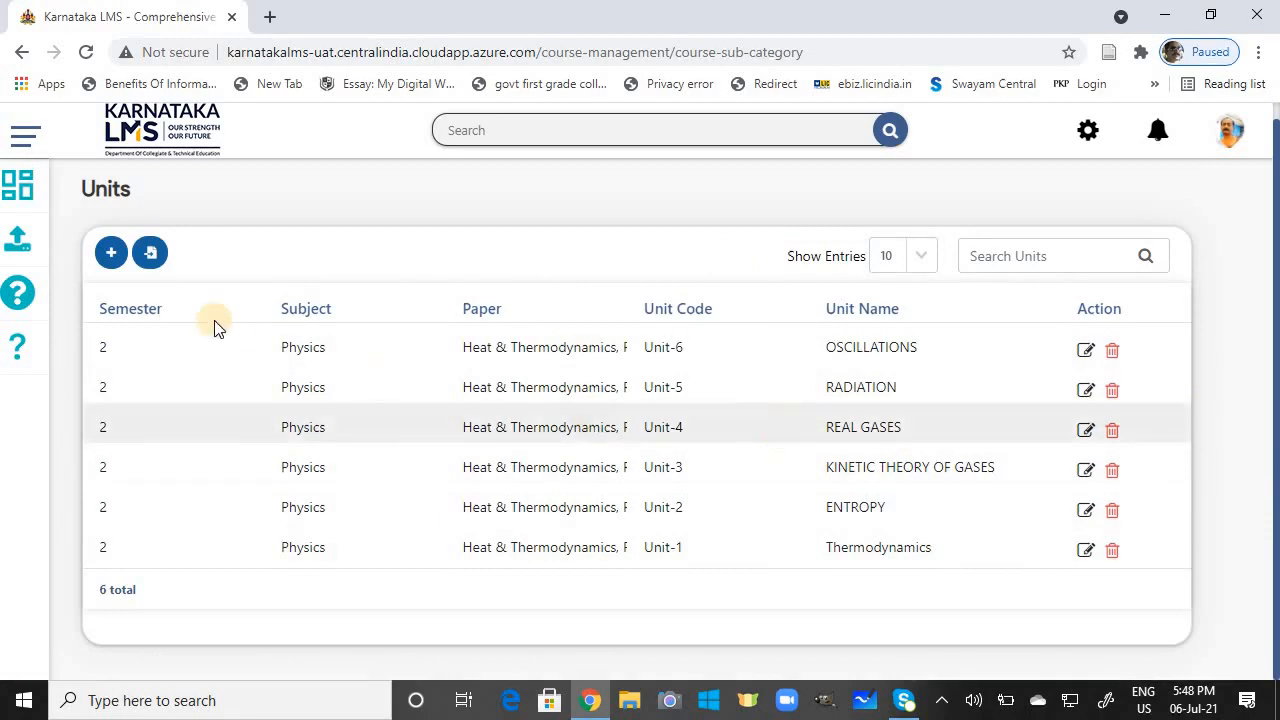
left_click(110, 254)
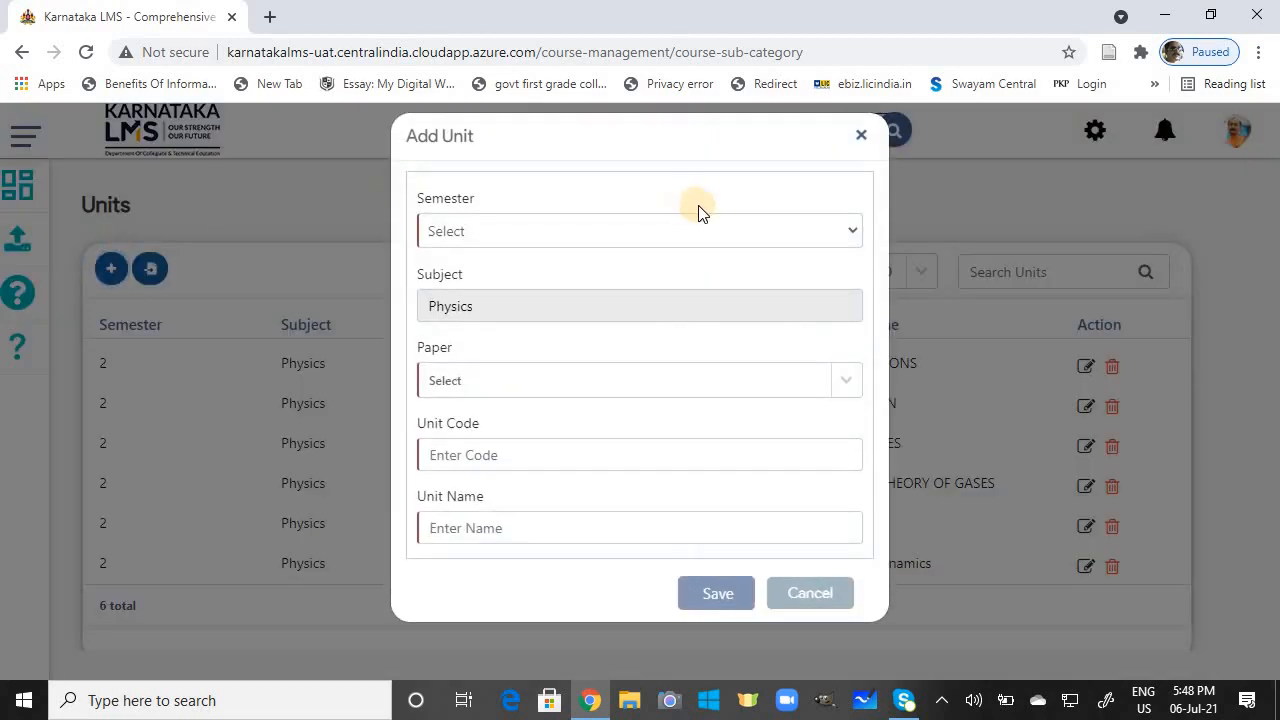
Step: Save Unit-7 'WAVES' for semester 2 under the Heat & Thermodynamics, Radiation, Waves, Oscillations & Sound paper
left_click(820, 240)
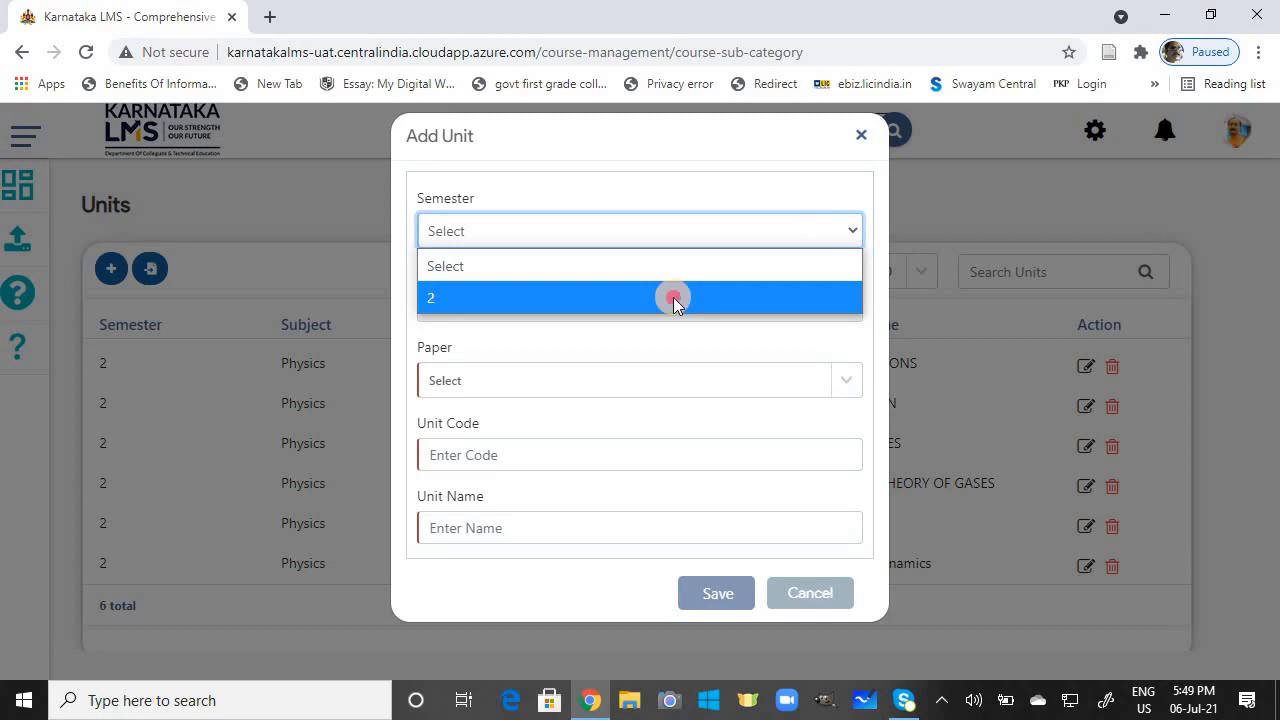
left_click(673, 297)
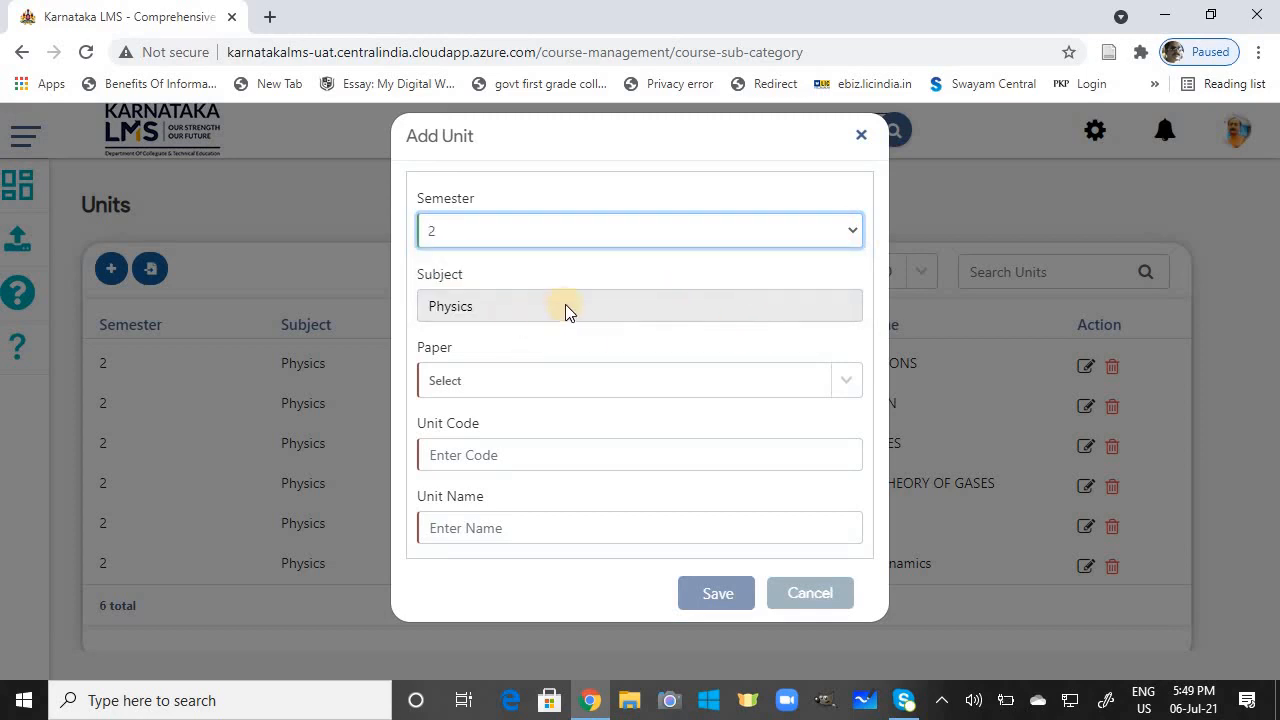
left_click(643, 378)
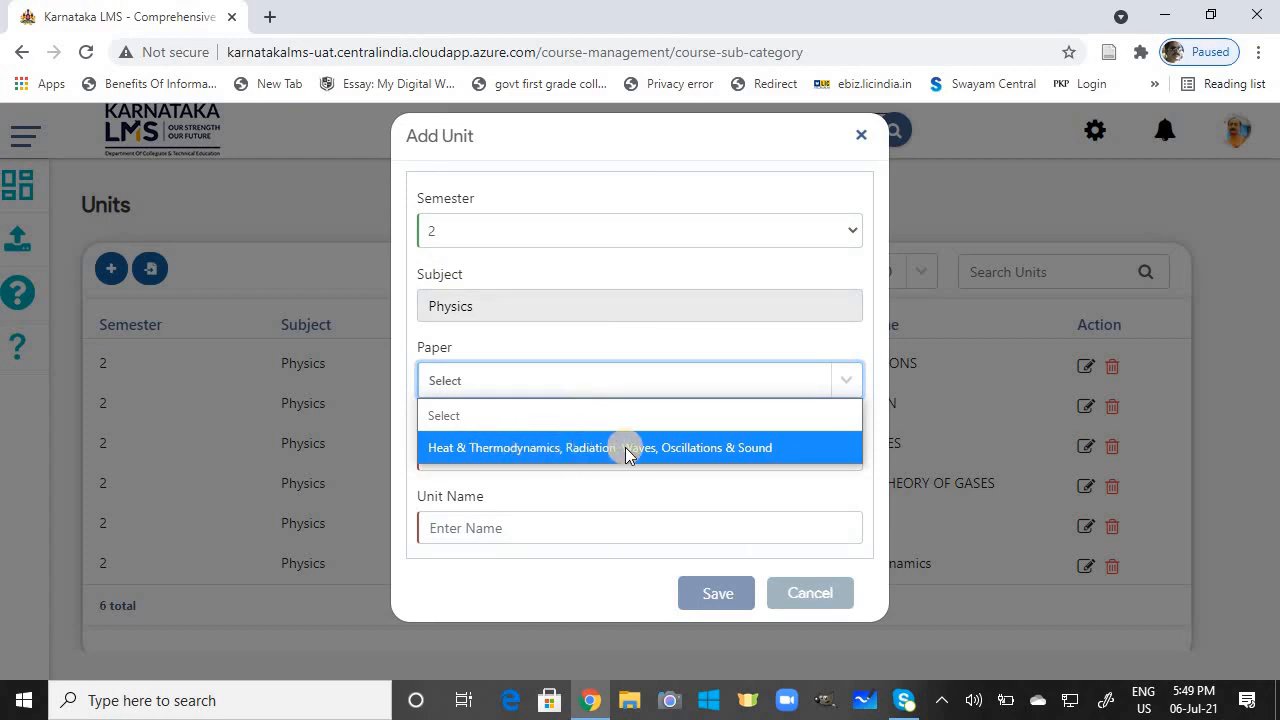
left_click(713, 447)
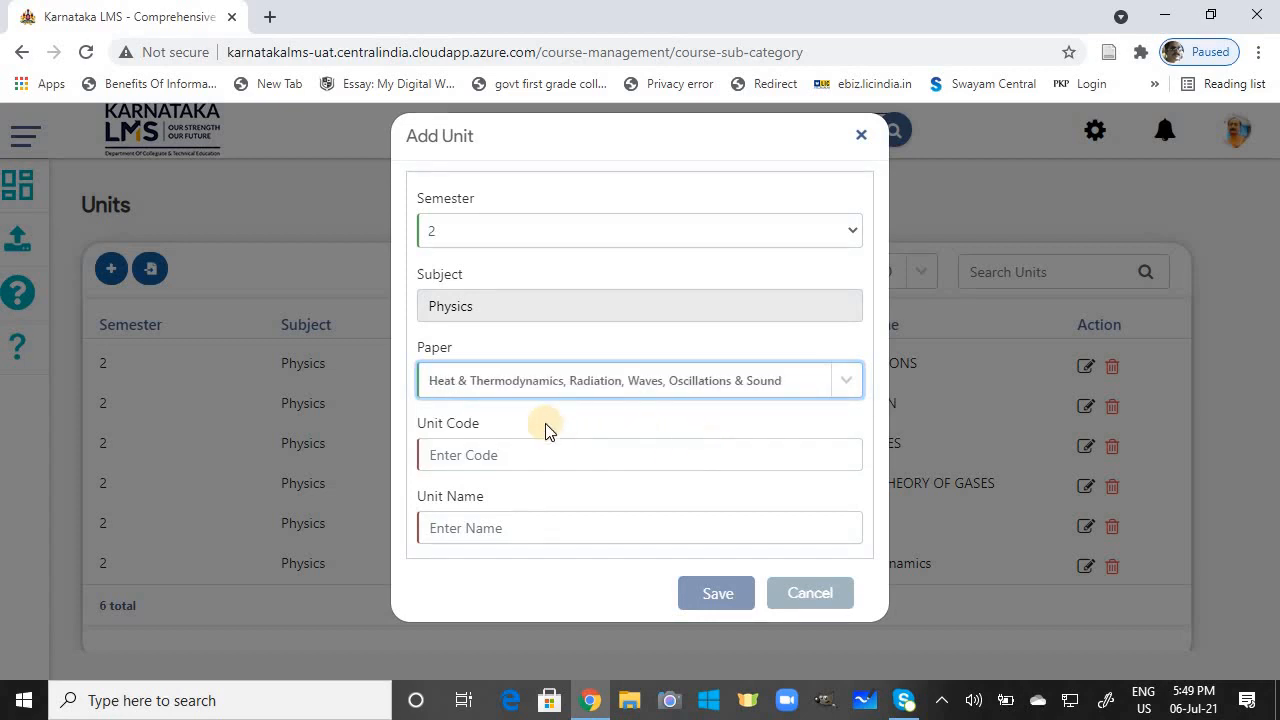
left_click(470, 454)
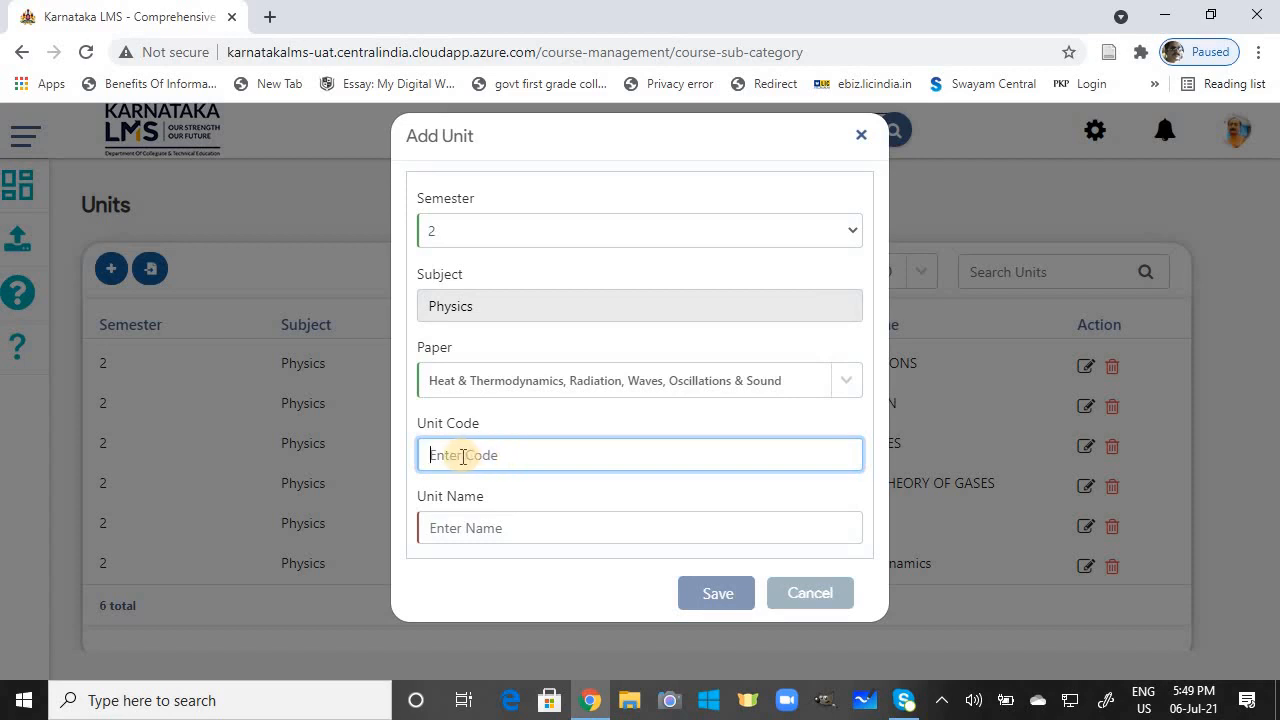
type("Unit-7")
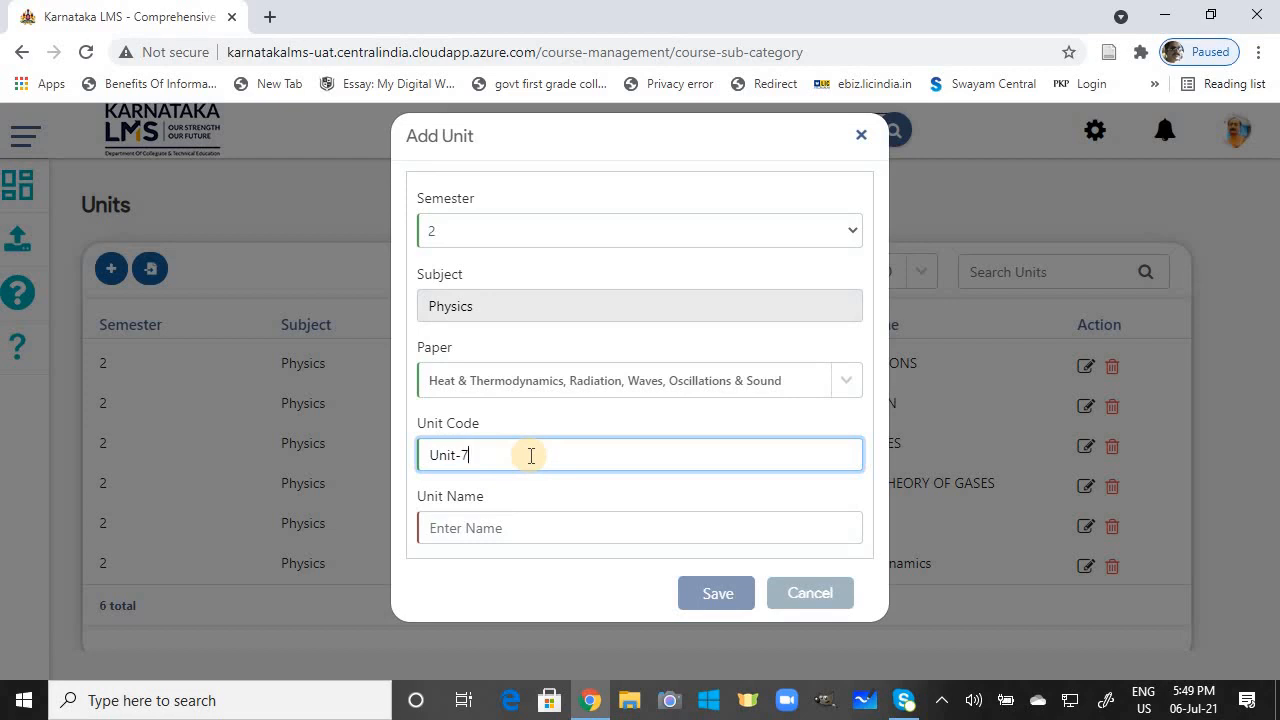
left_click(512, 529)
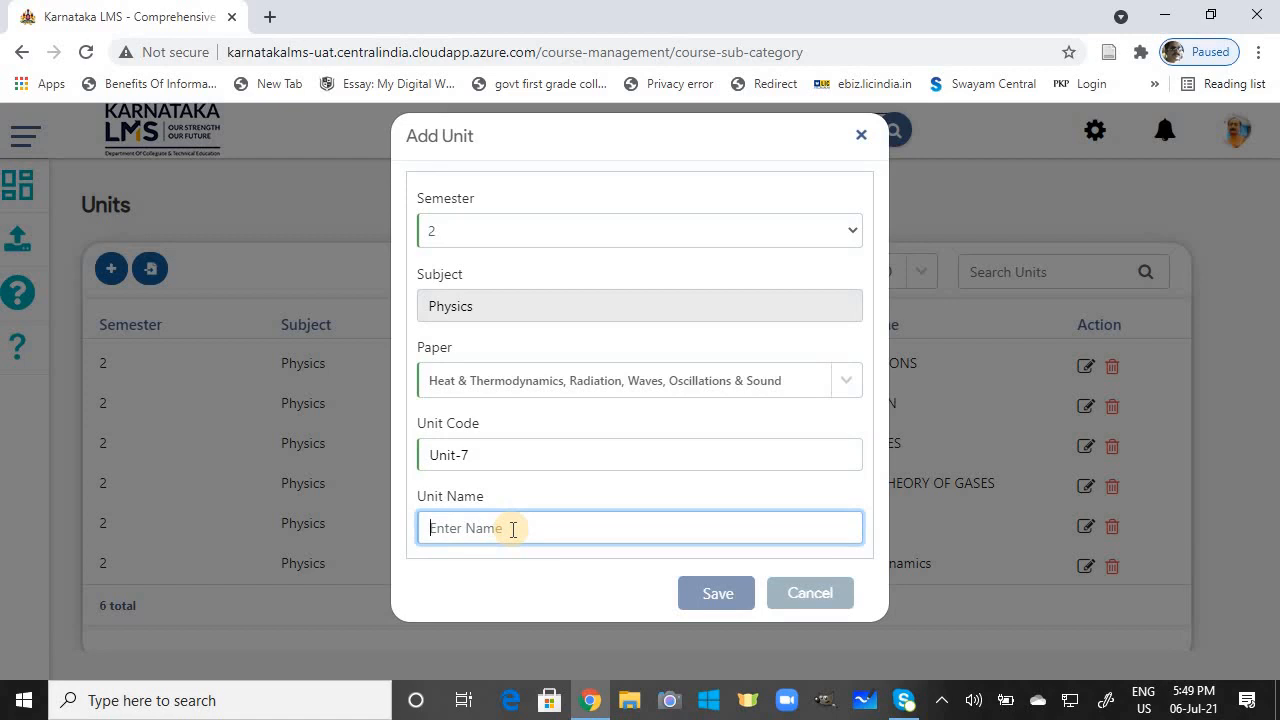
type("WAVES")
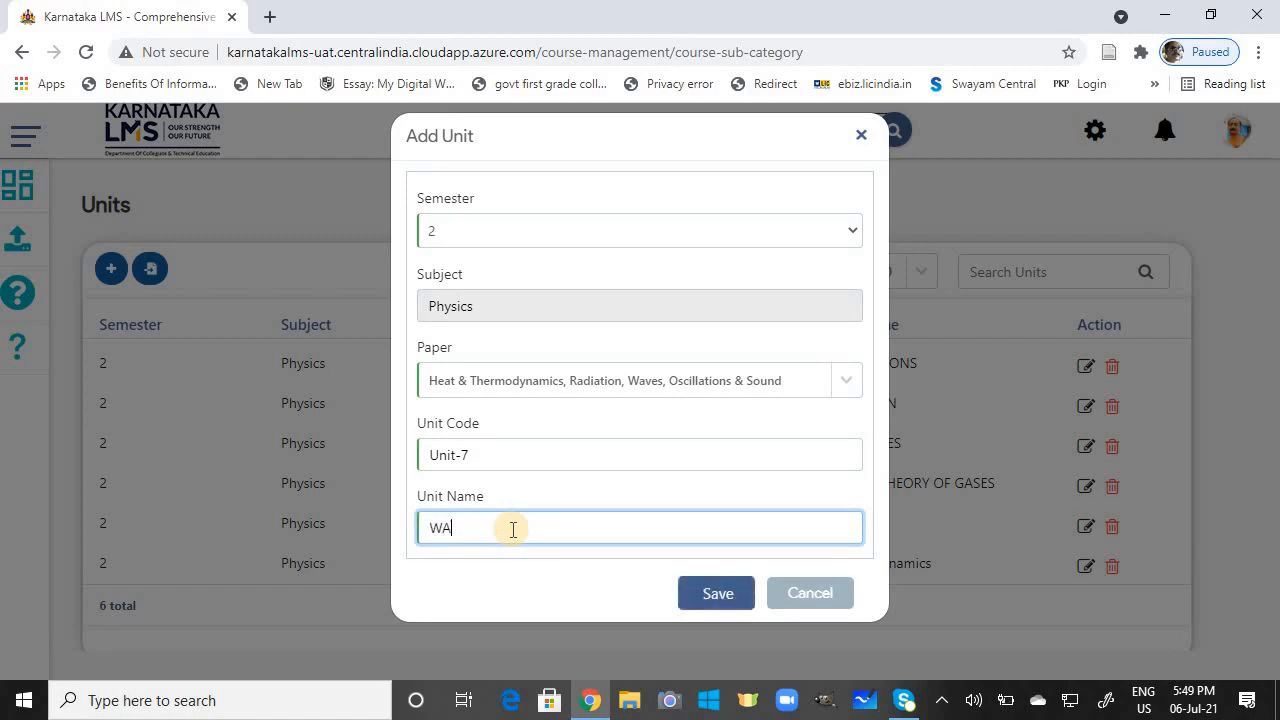
left_click(718, 596)
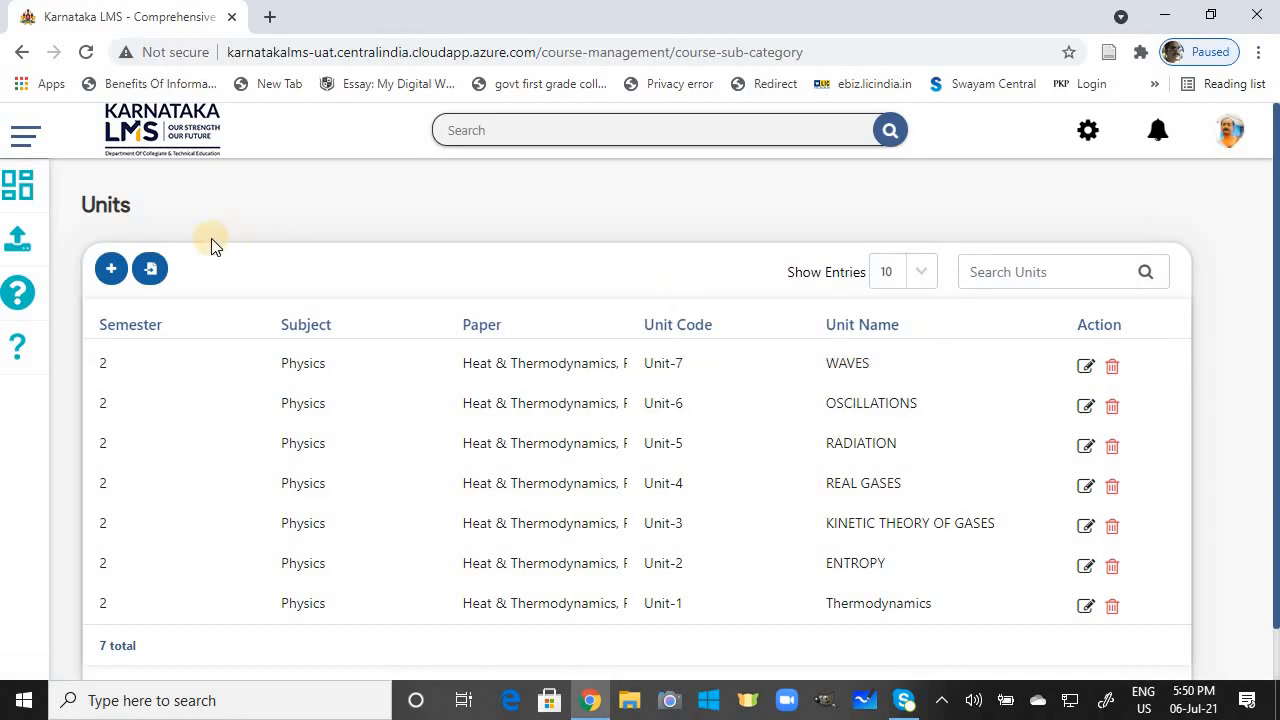
Step: Open the Heat & Thermodynamics paper and view its Number of Sessions tab (48 sessions, 7 units)
left_click(21, 190)
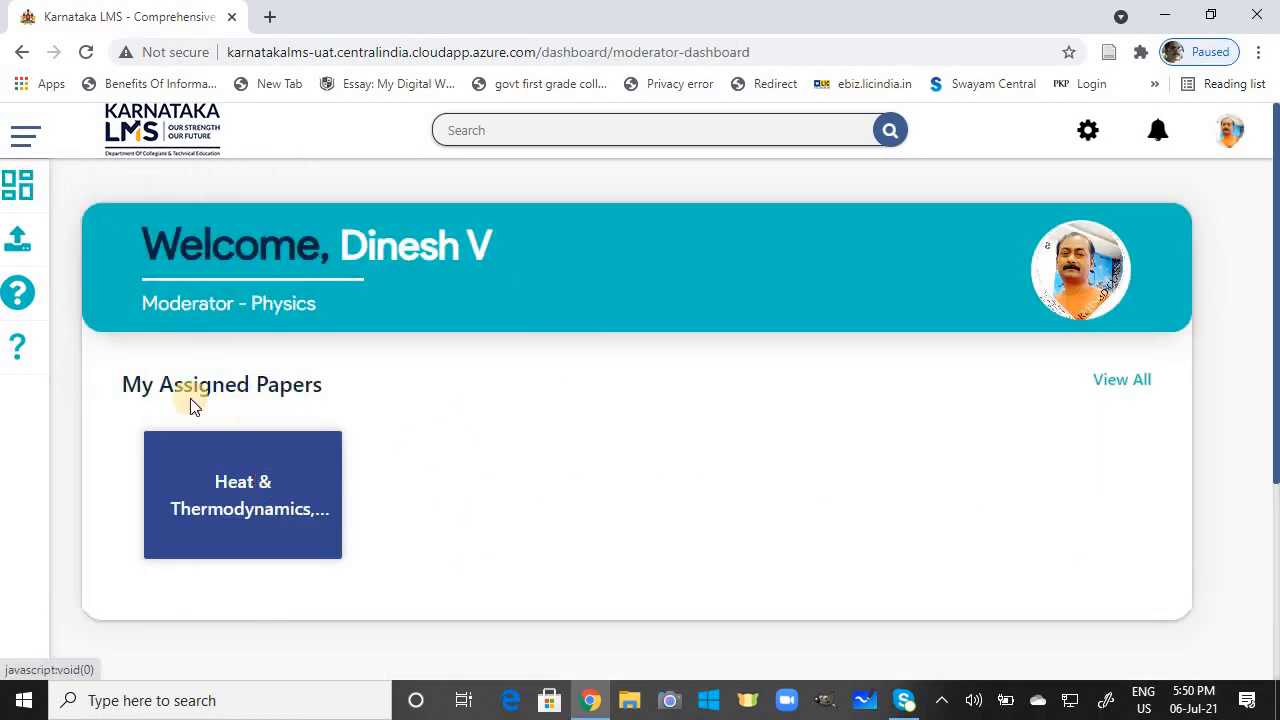
left_click(294, 498)
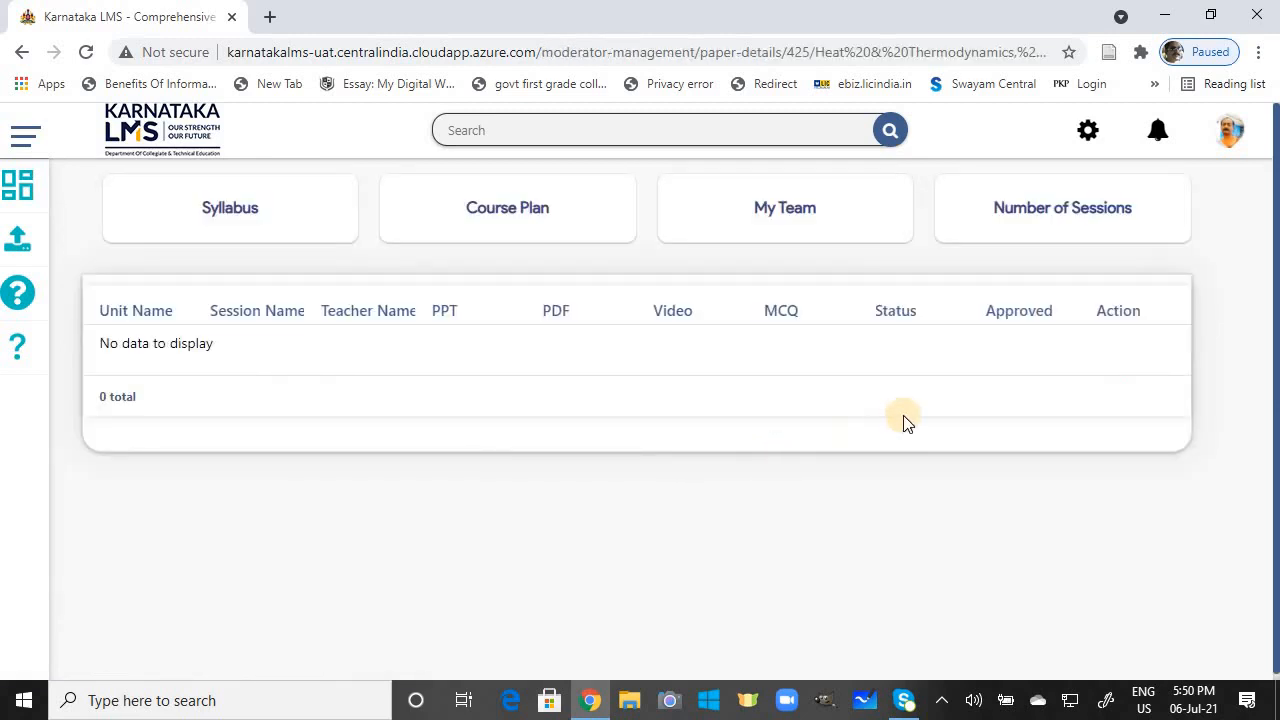
left_click(515, 213)
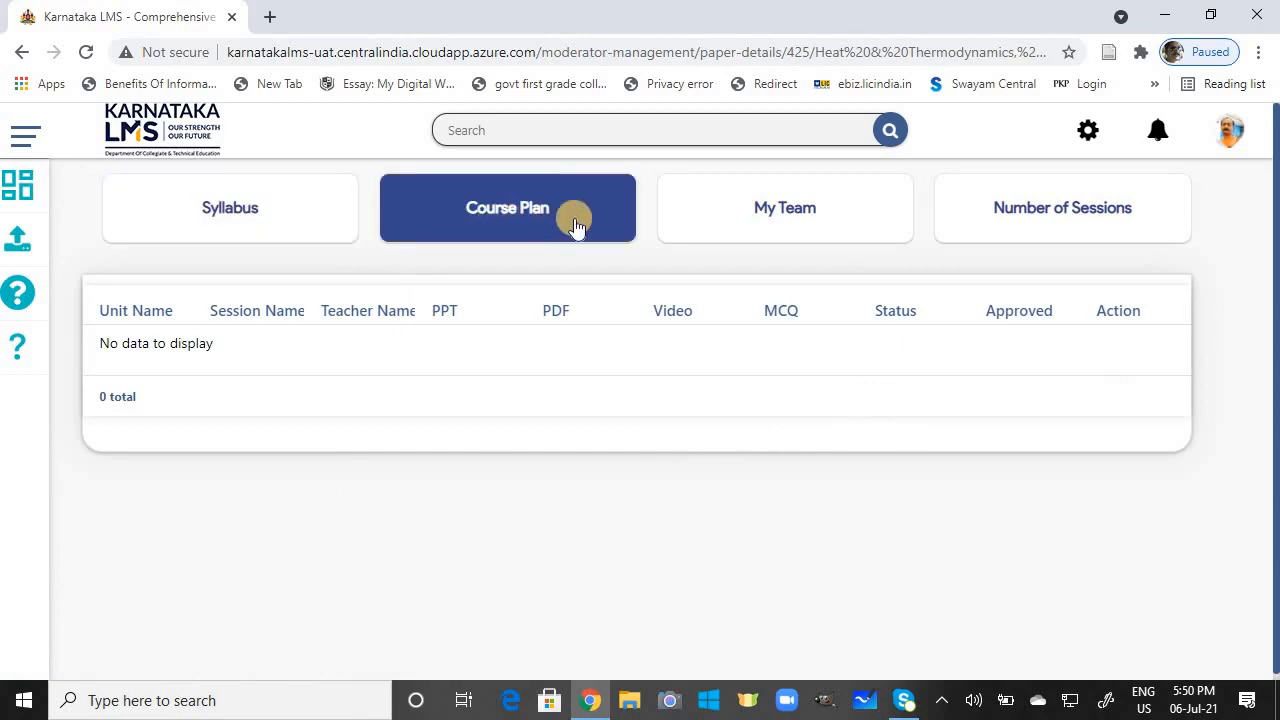
left_click(810, 215)
left_click(1000, 214)
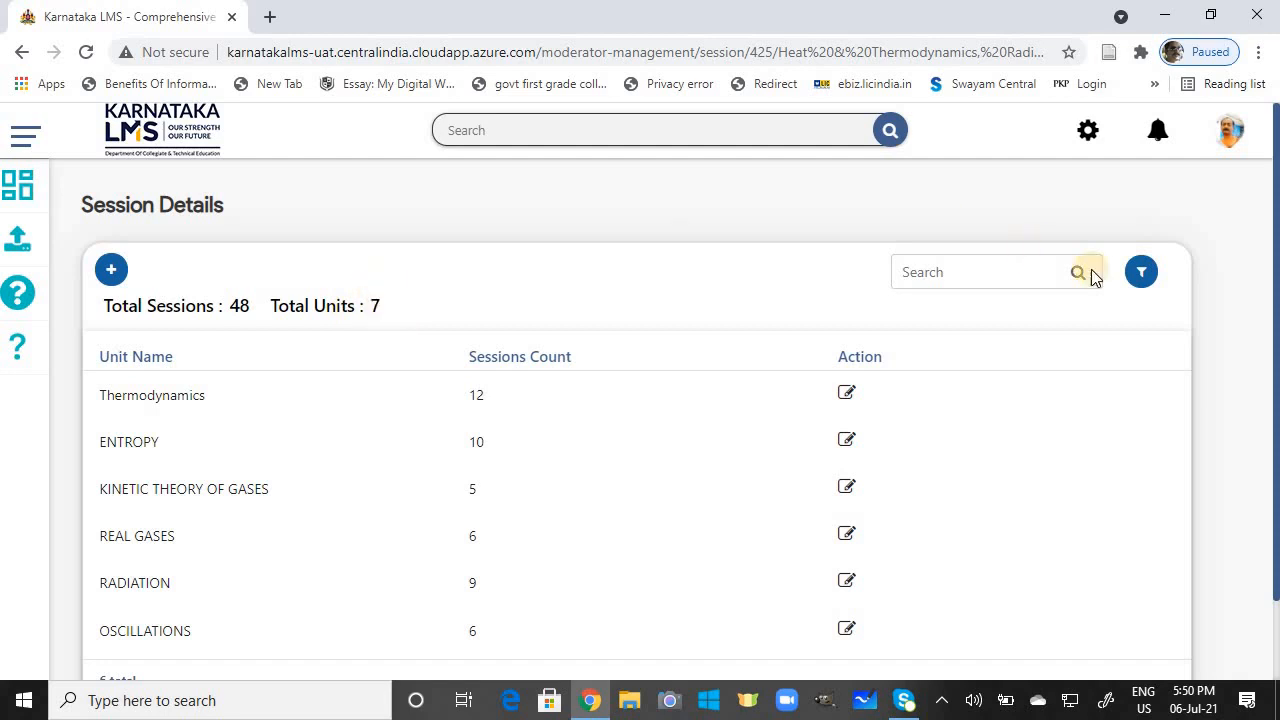
left_click(1142, 276)
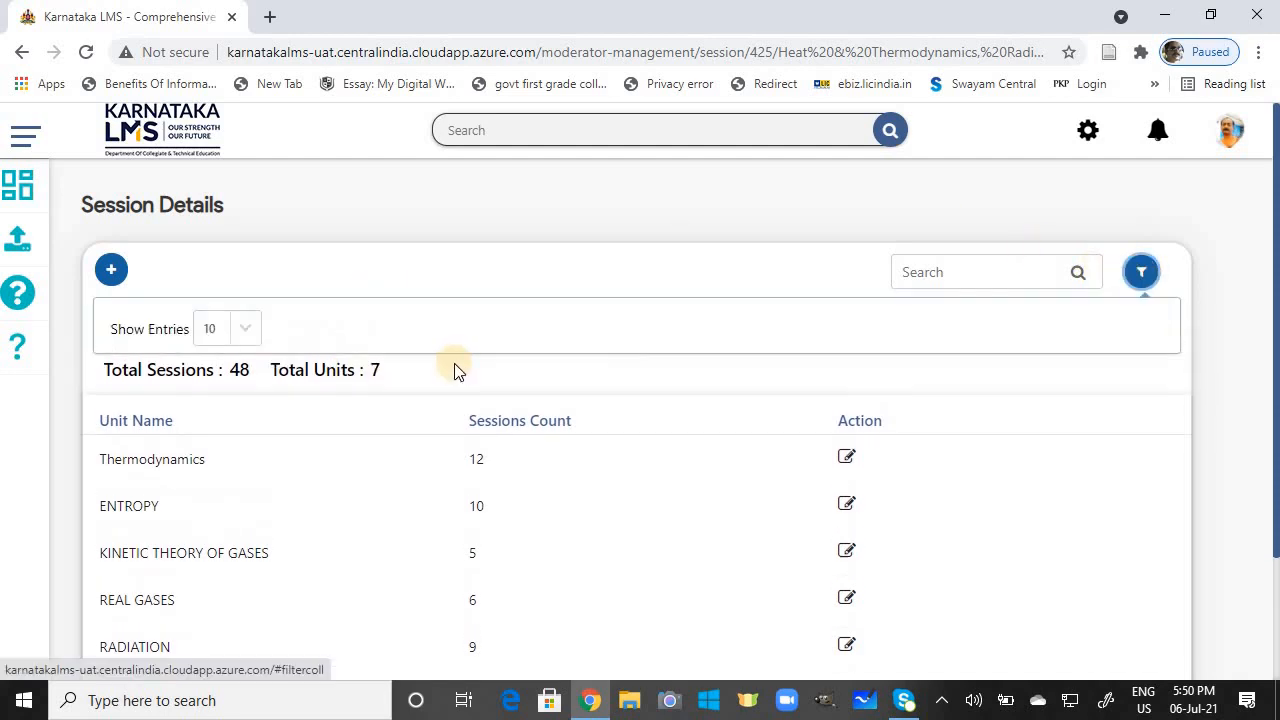
Step: Show 25 units per page in the session details list
left_click(251, 325)
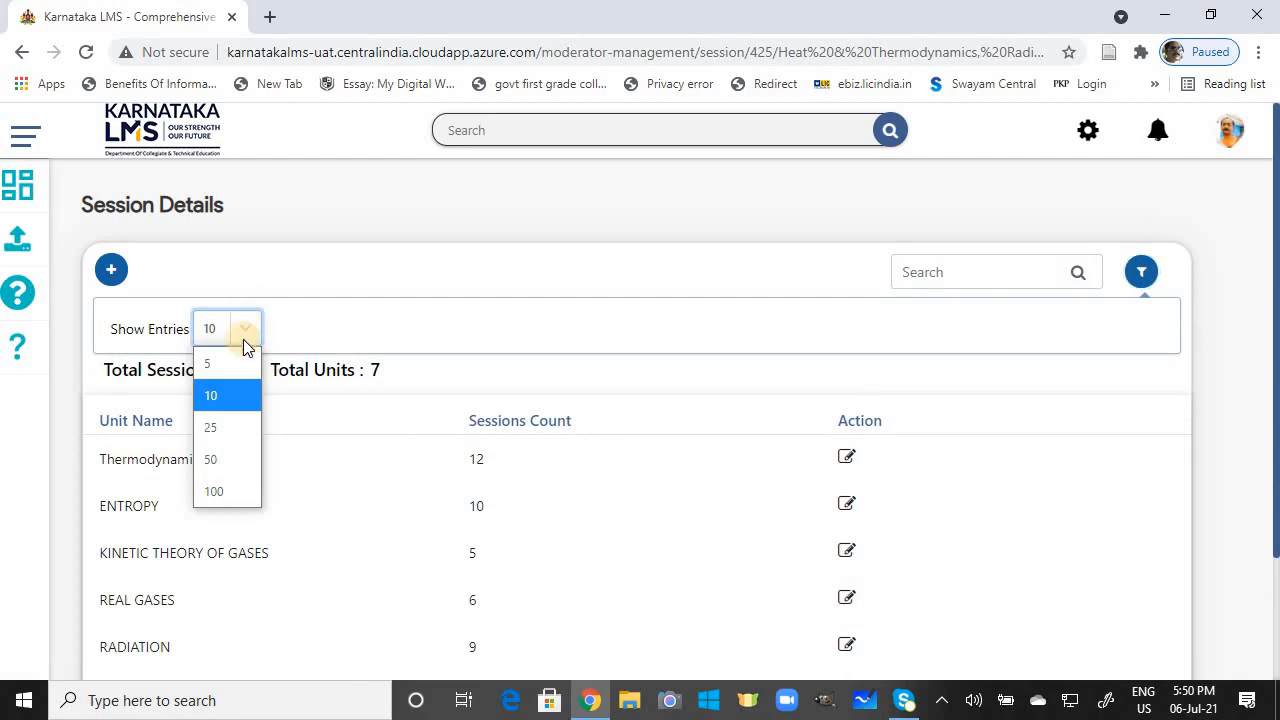
left_click(235, 428)
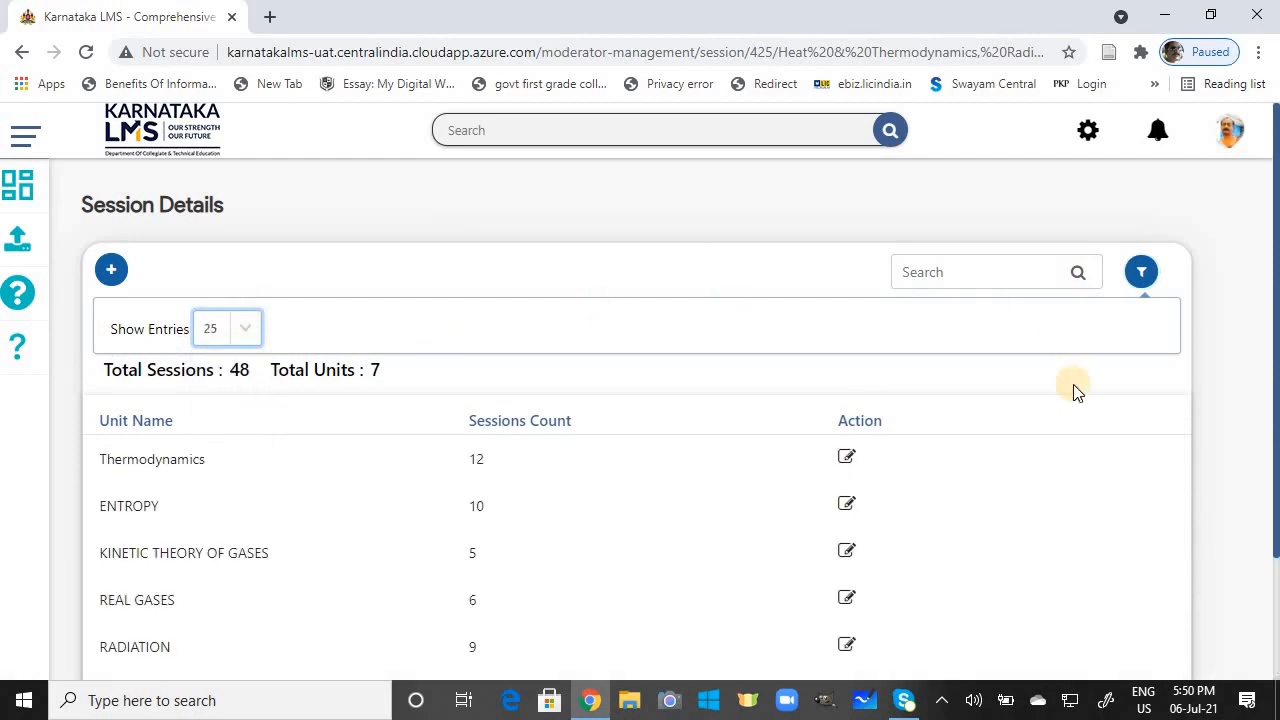
scroll(1272, 514, "down", 2)
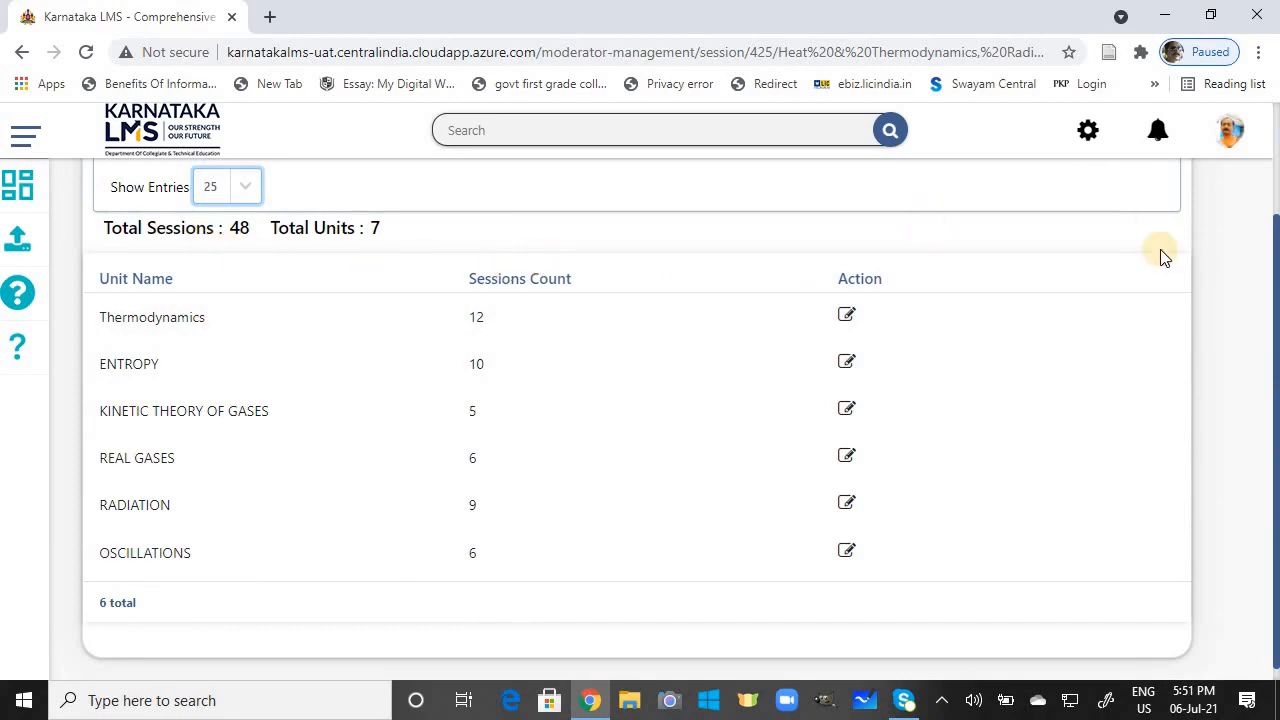
left_click_drag(1270, 282, 1272, 230)
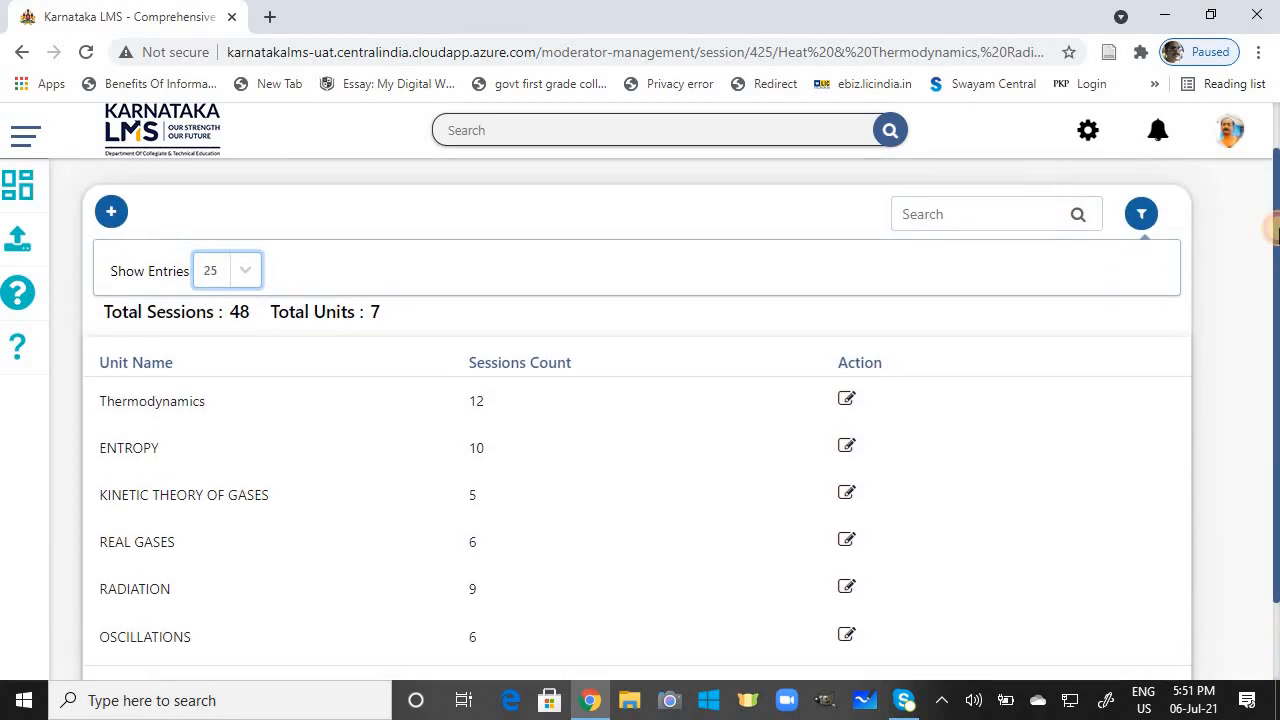
Step: Add 6 sessions to the WAVES unit, raising the paper's total to 54
left_click(112, 212)
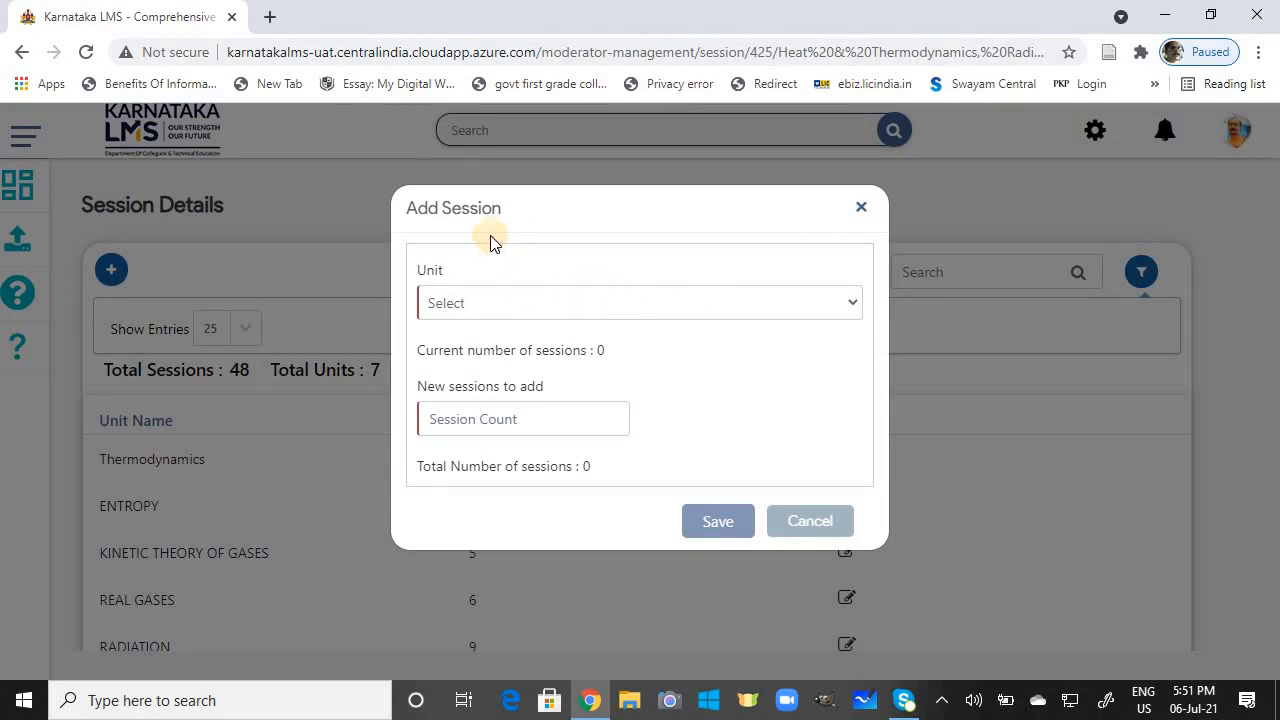
left_click(849, 304)
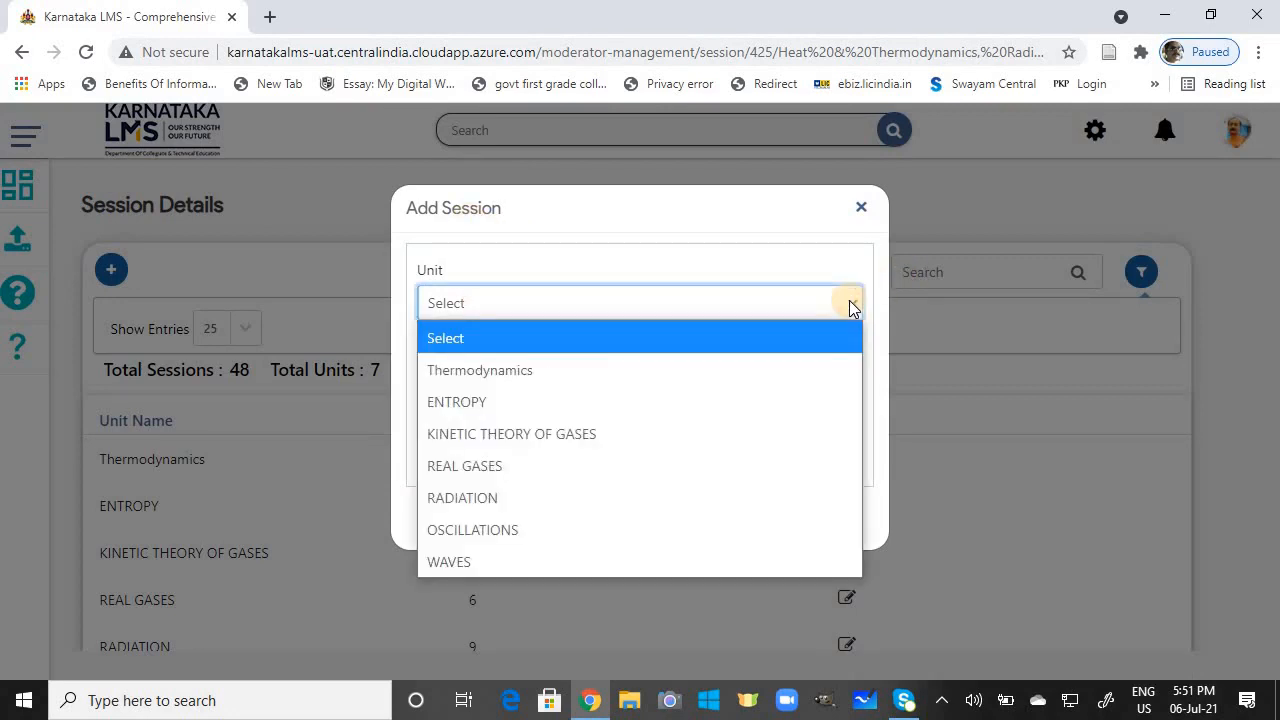
left_click(623, 561)
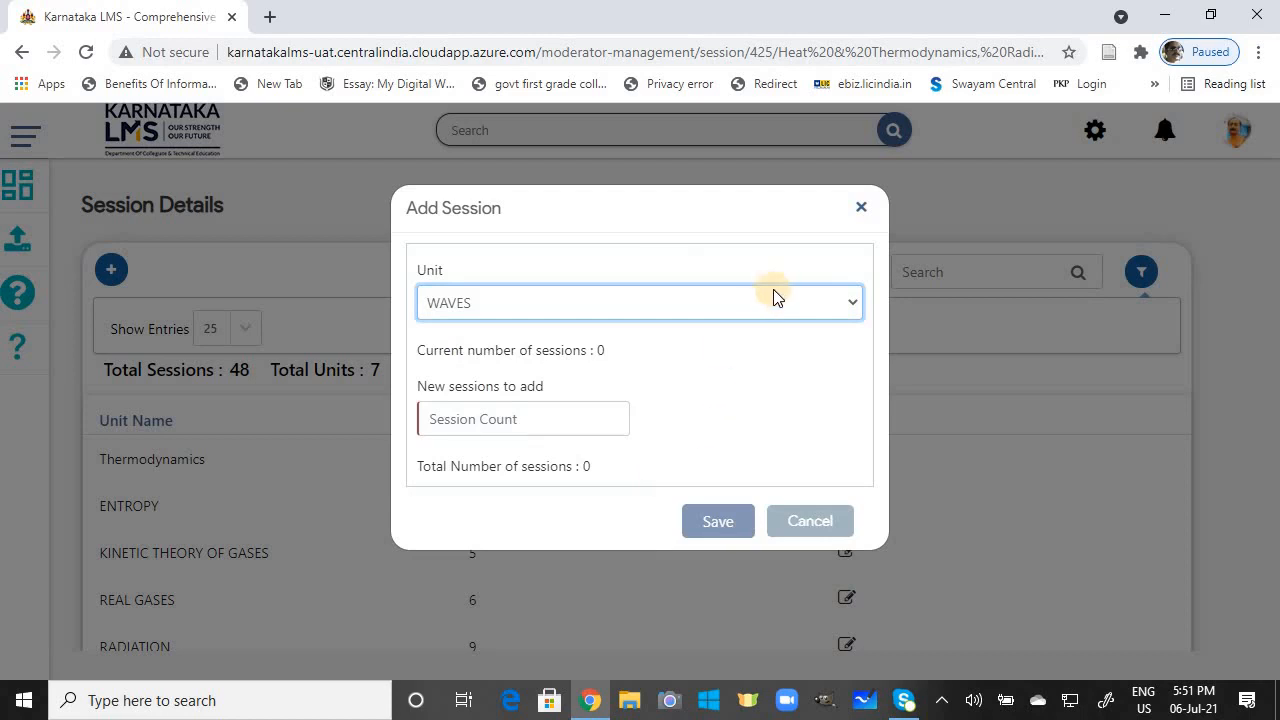
left_click(515, 422)
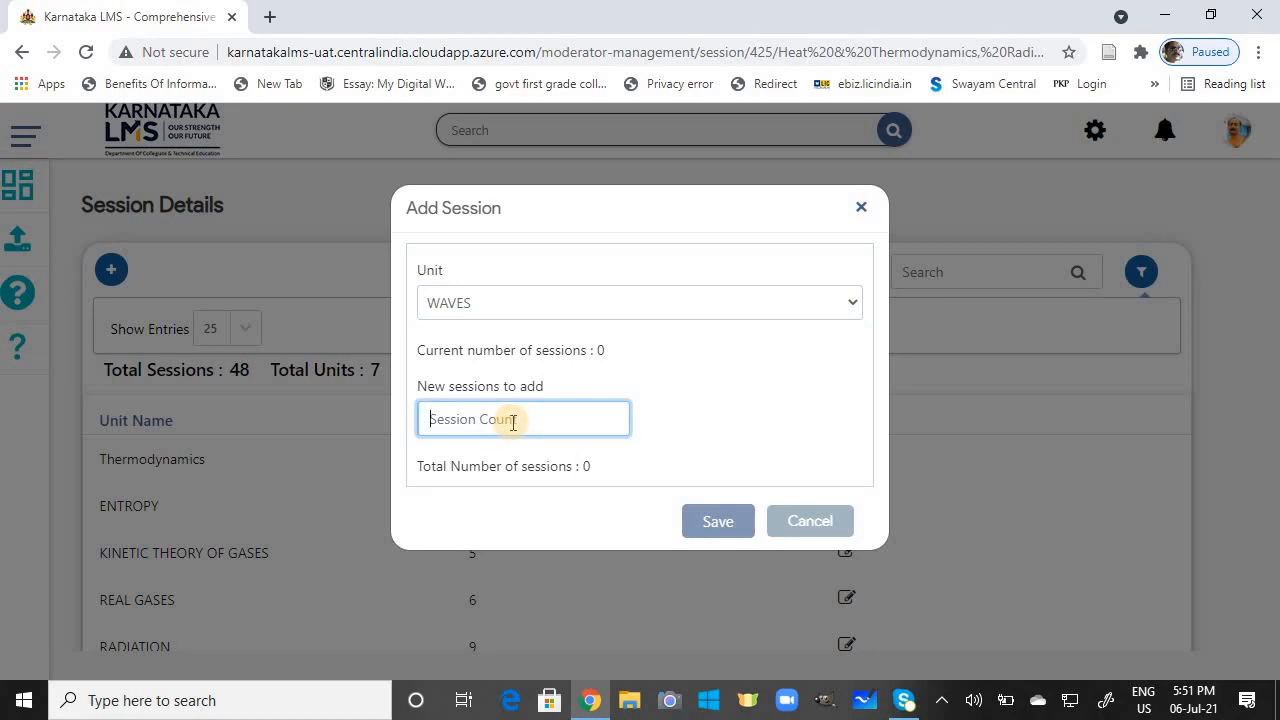
type("6")
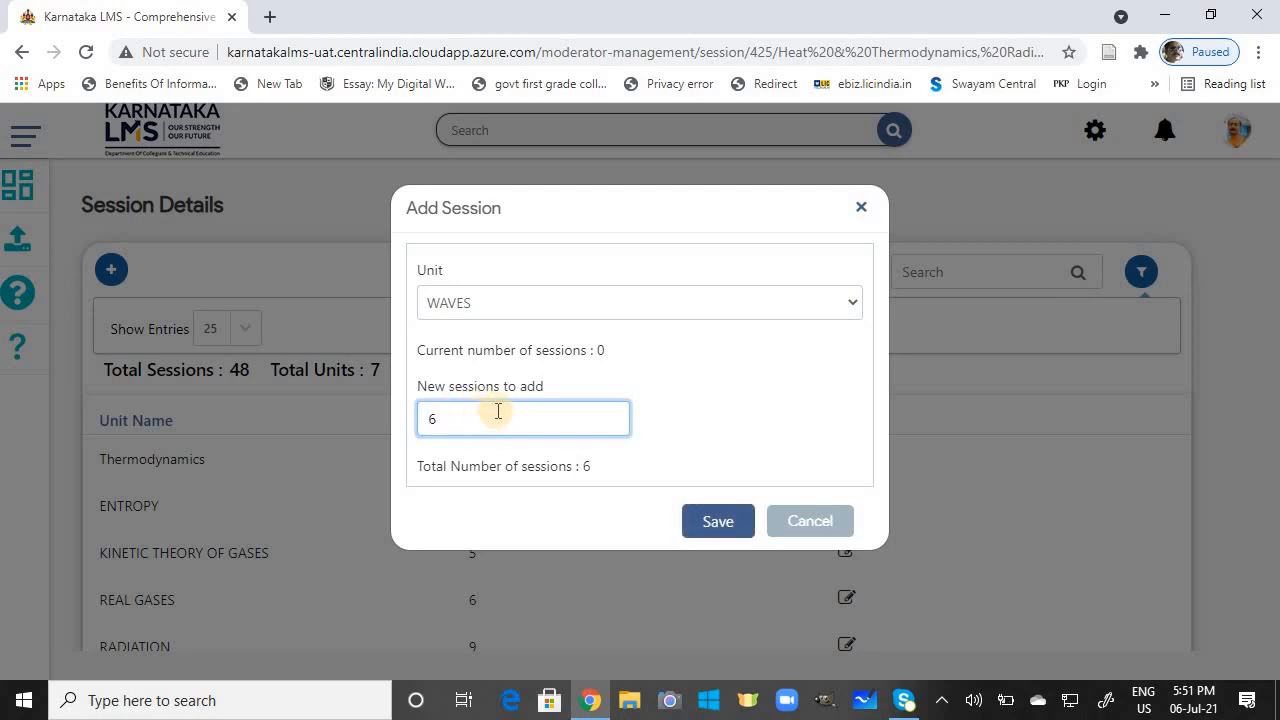
left_click(732, 528)
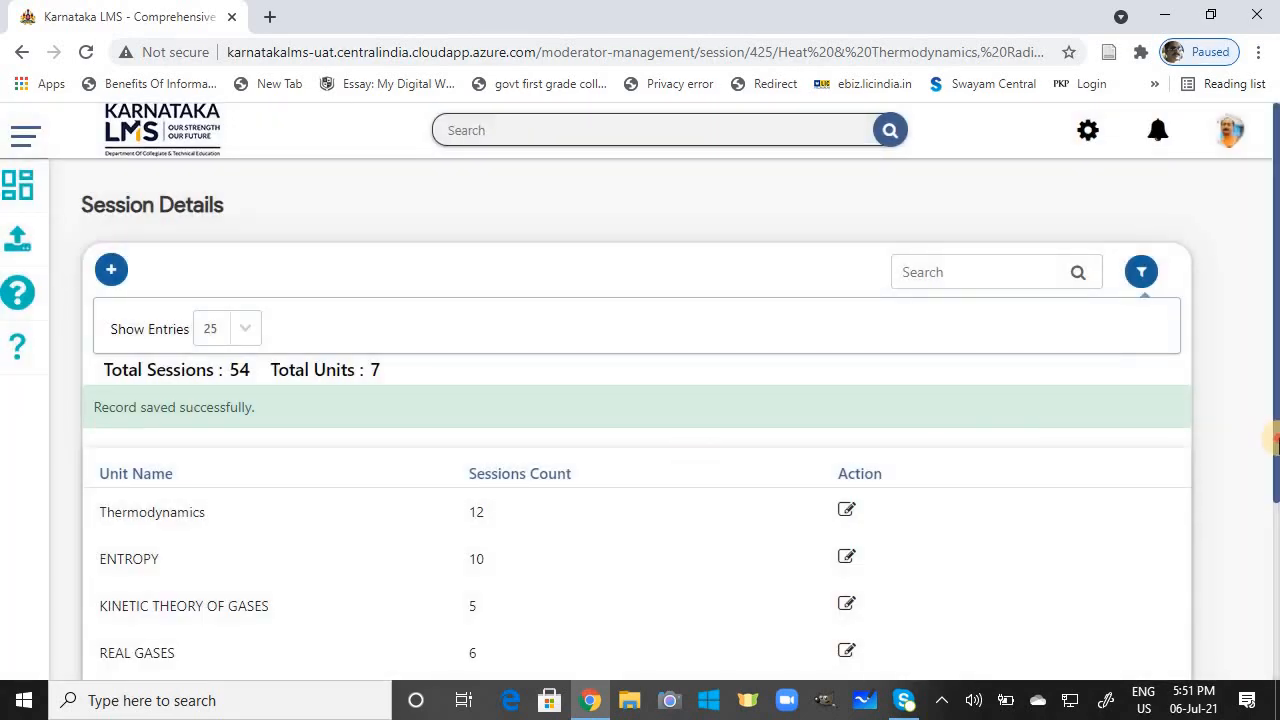
Step: Confirm WAVES lists 6 sessions, then move to the Upload Content page
scroll(1270, 445, "down", 2)
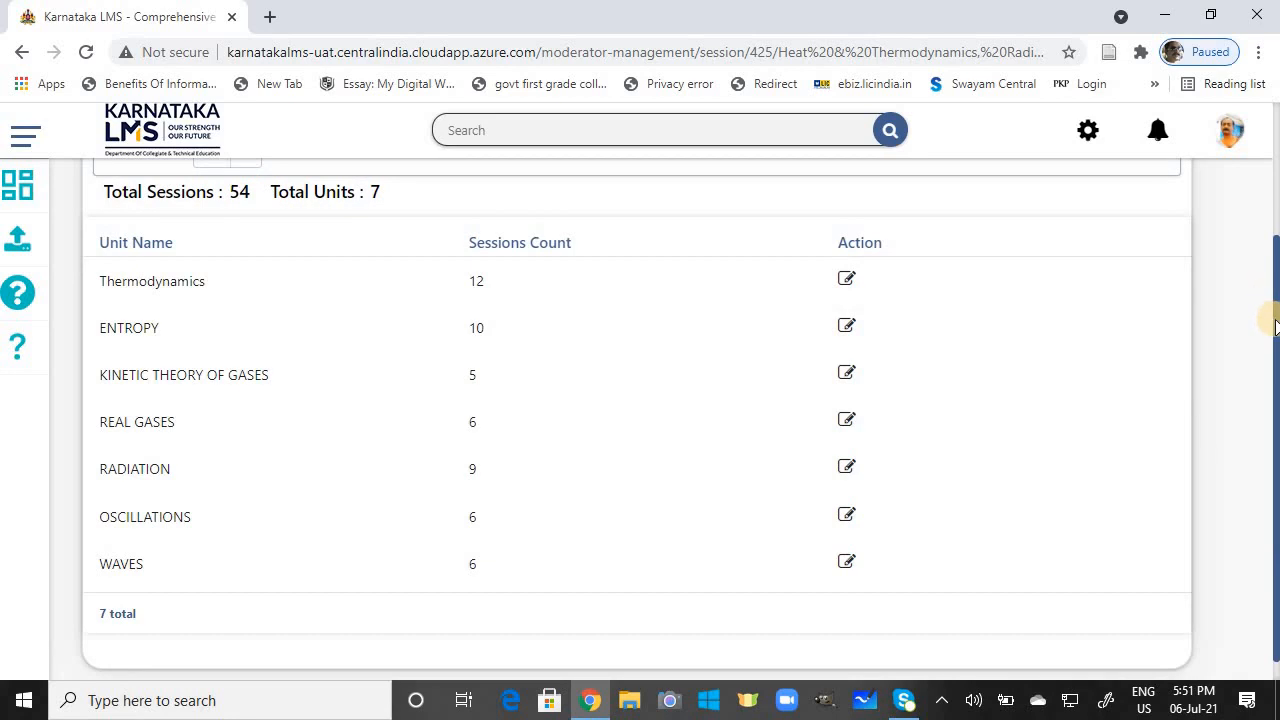
scroll(1272, 237, "up", 1)
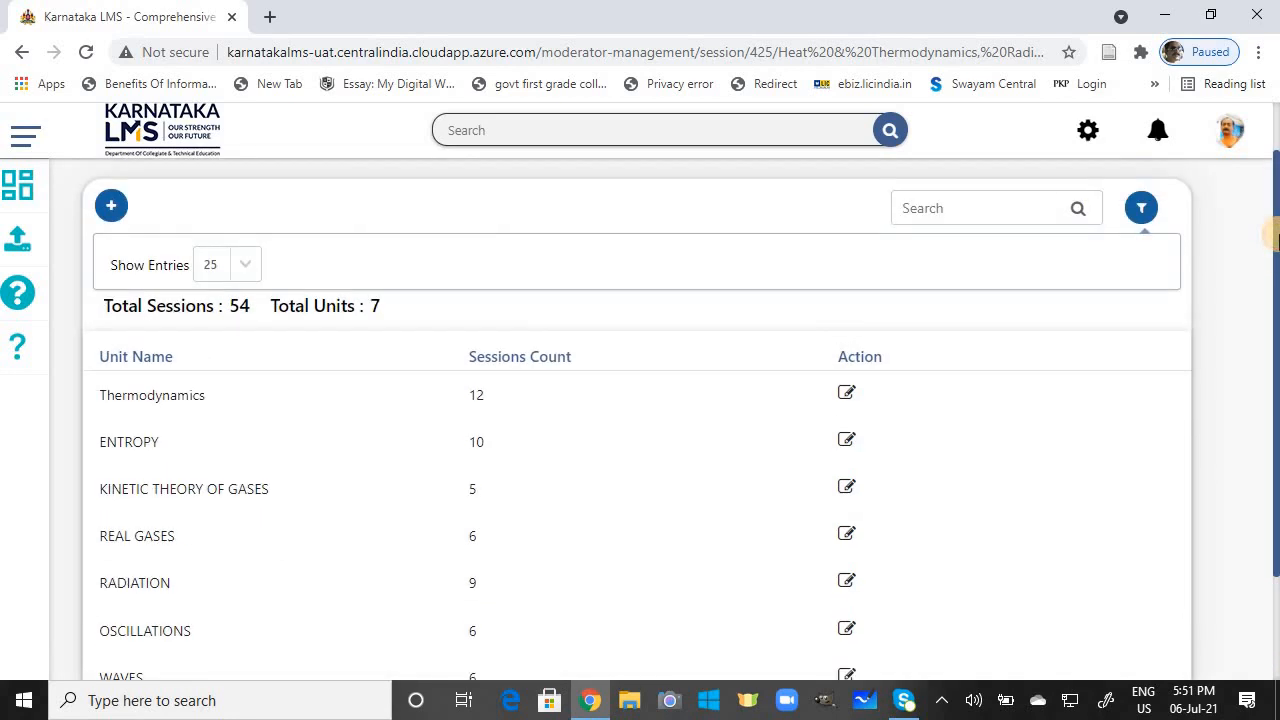
left_click(17, 243)
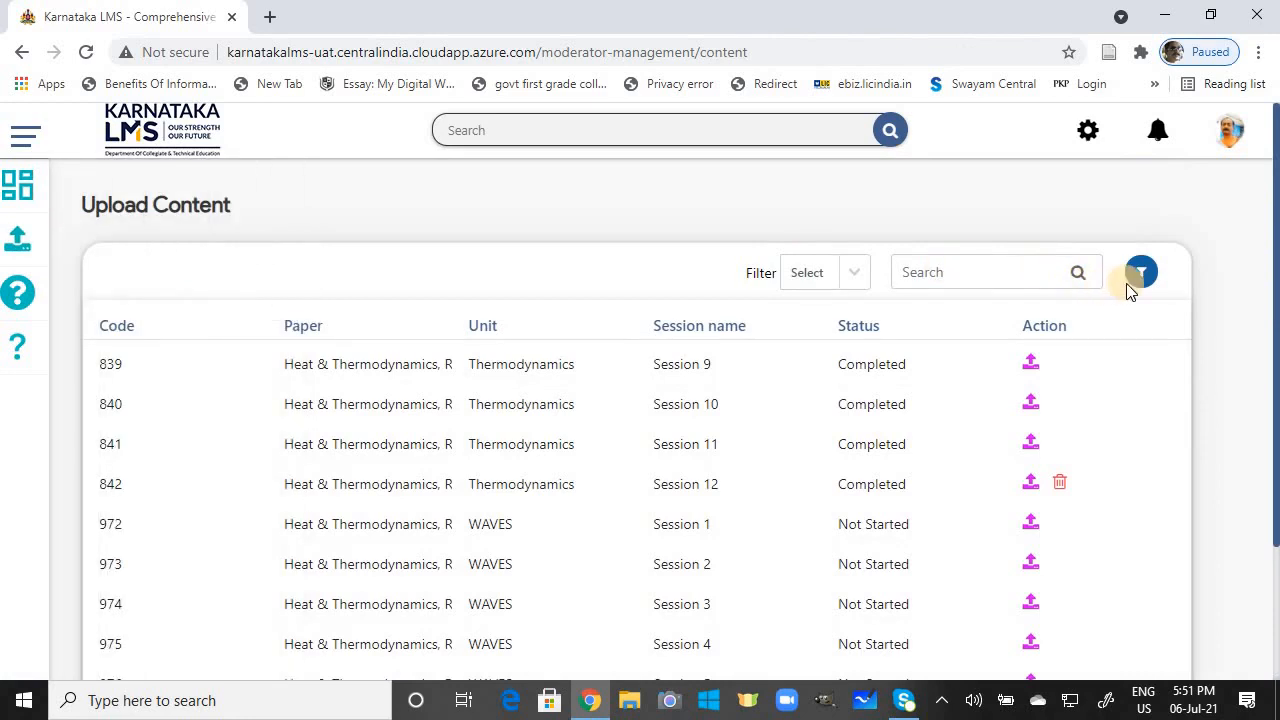
Step: Show 100 sessions per page in the Upload Content list
left_click(1137, 284)
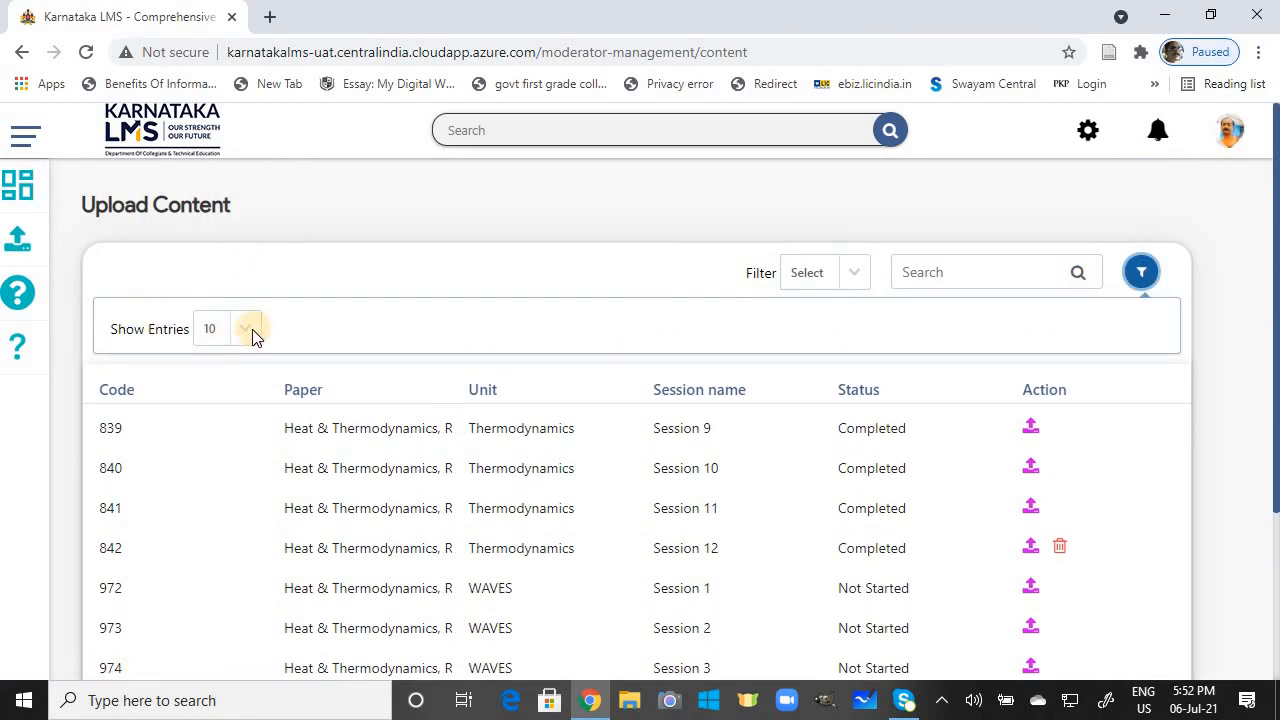
left_click(252, 330)
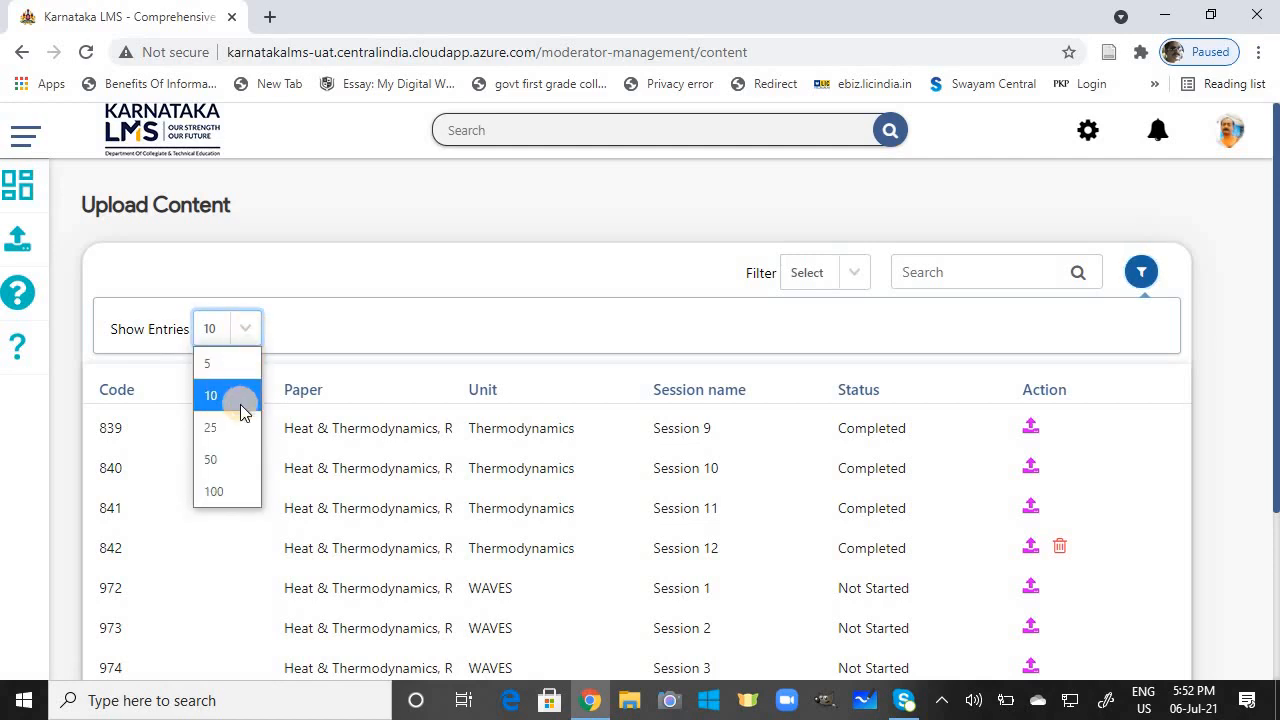
left_click(237, 491)
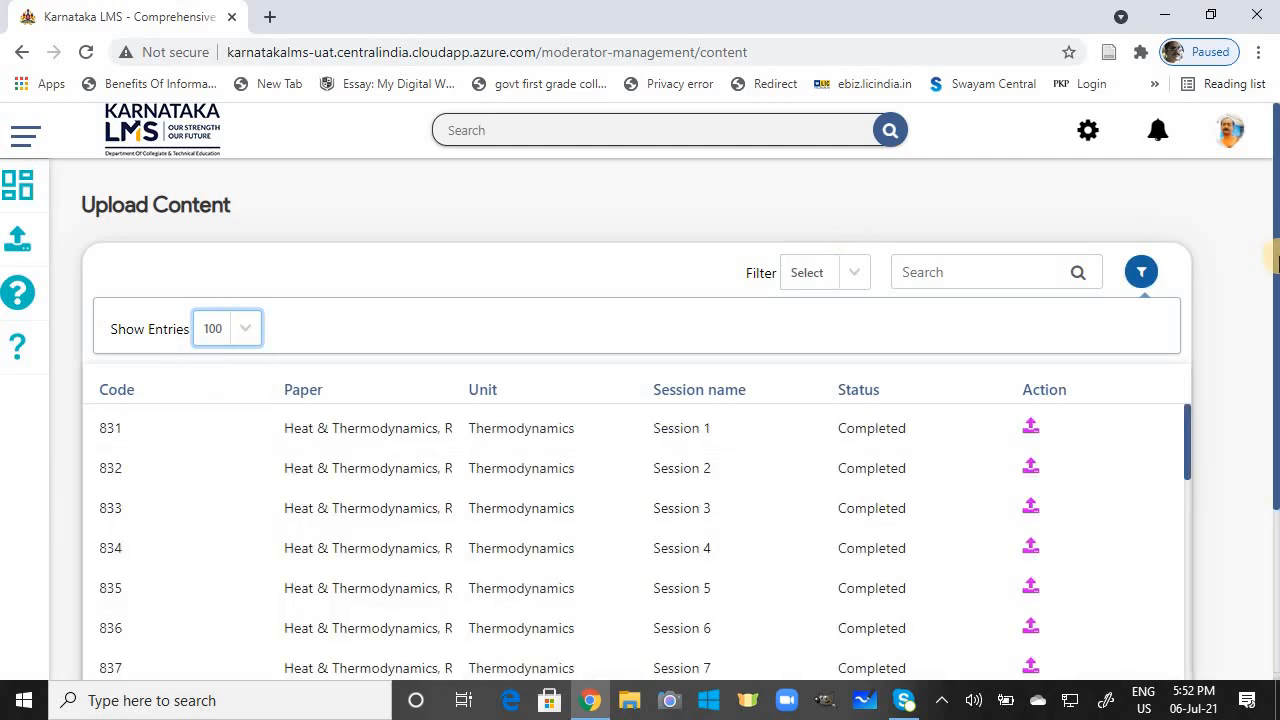
Step: Scroll down to the ENTROPY unit and open the upload form for Session 2 (row 848)
left_click_drag(1278, 283, 1278, 284)
scroll(1272, 330, "down", 1)
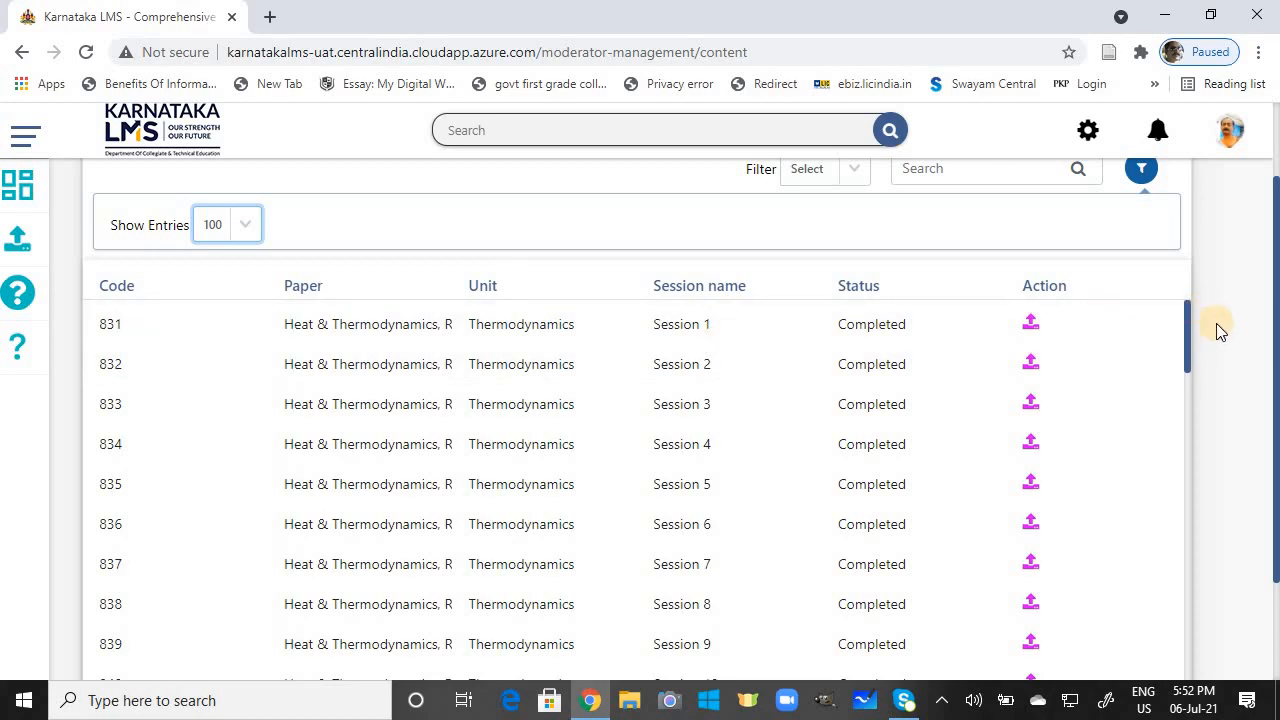
left_click_drag(1189, 332, 1186, 366)
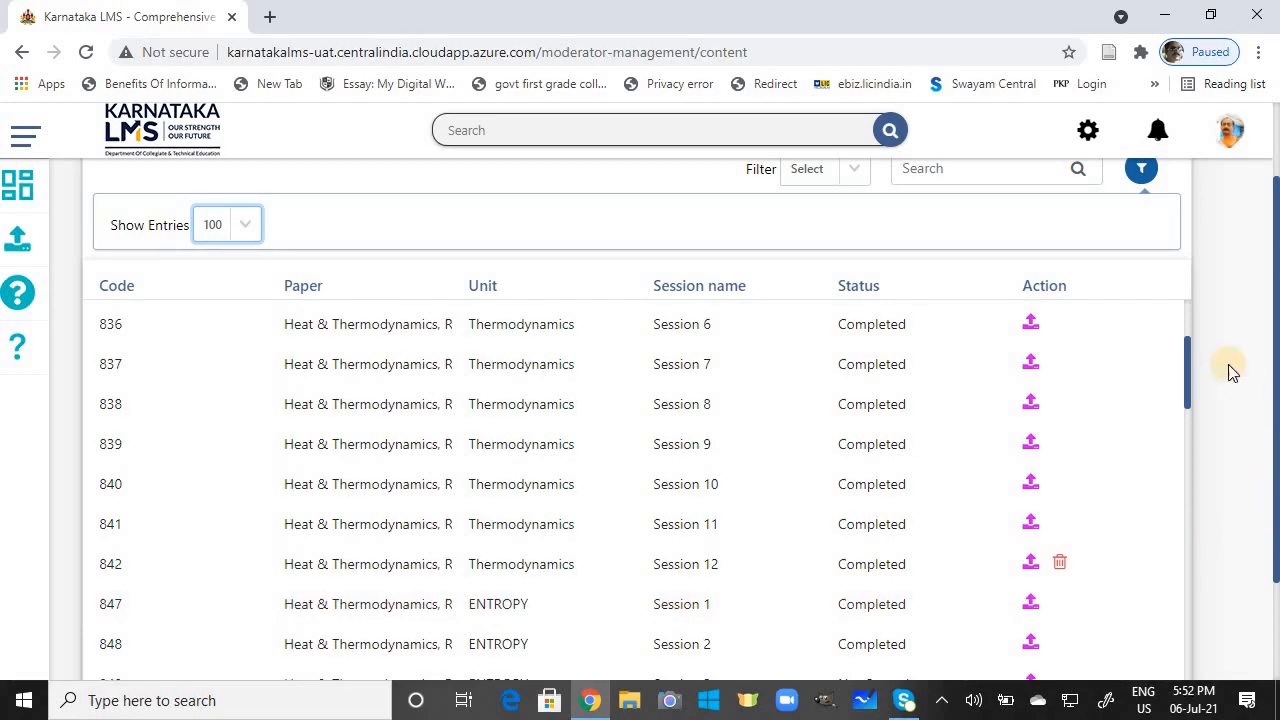
left_click_drag(1186, 350, 1186, 426)
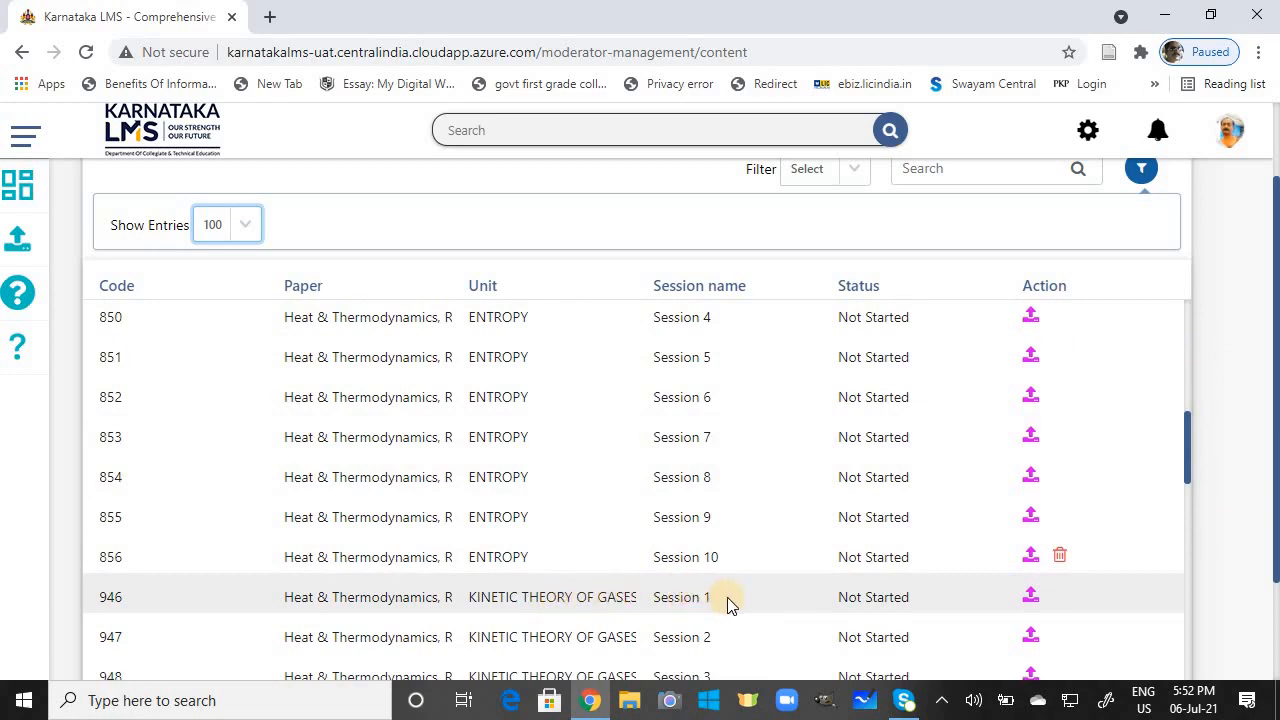
left_click_drag(1188, 472, 1189, 520)
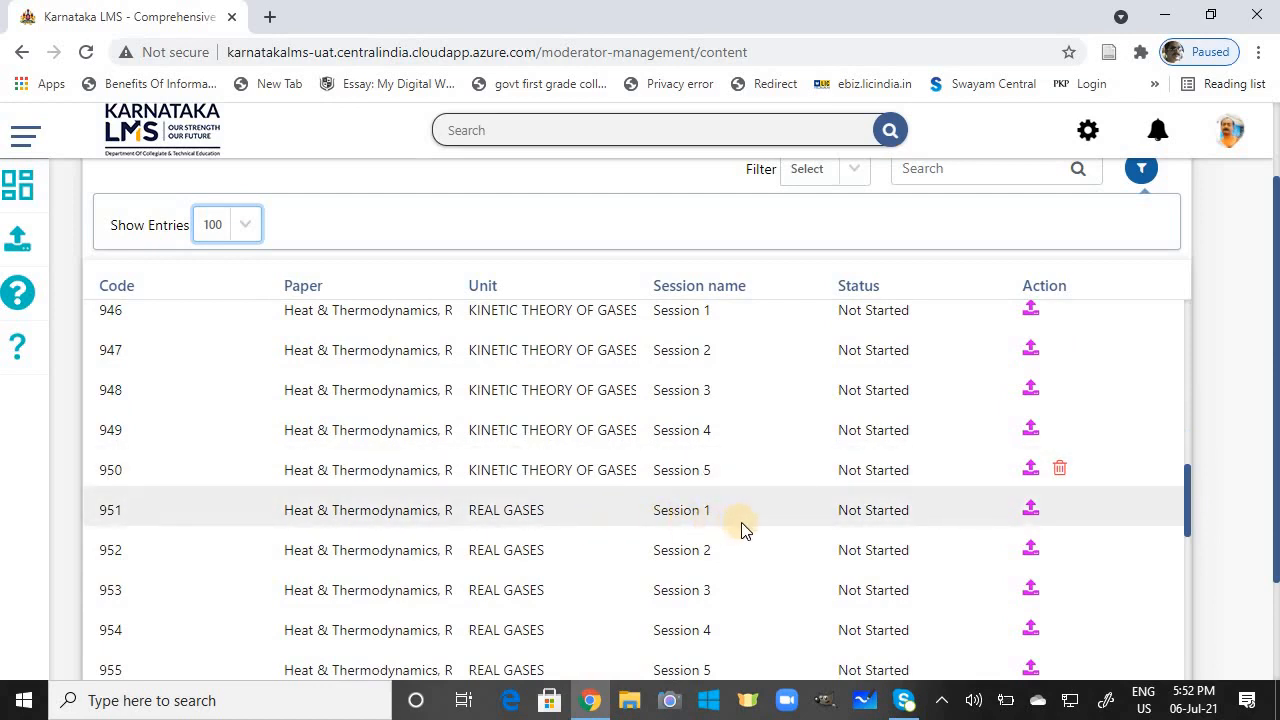
left_click_drag(1186, 514, 1190, 390)
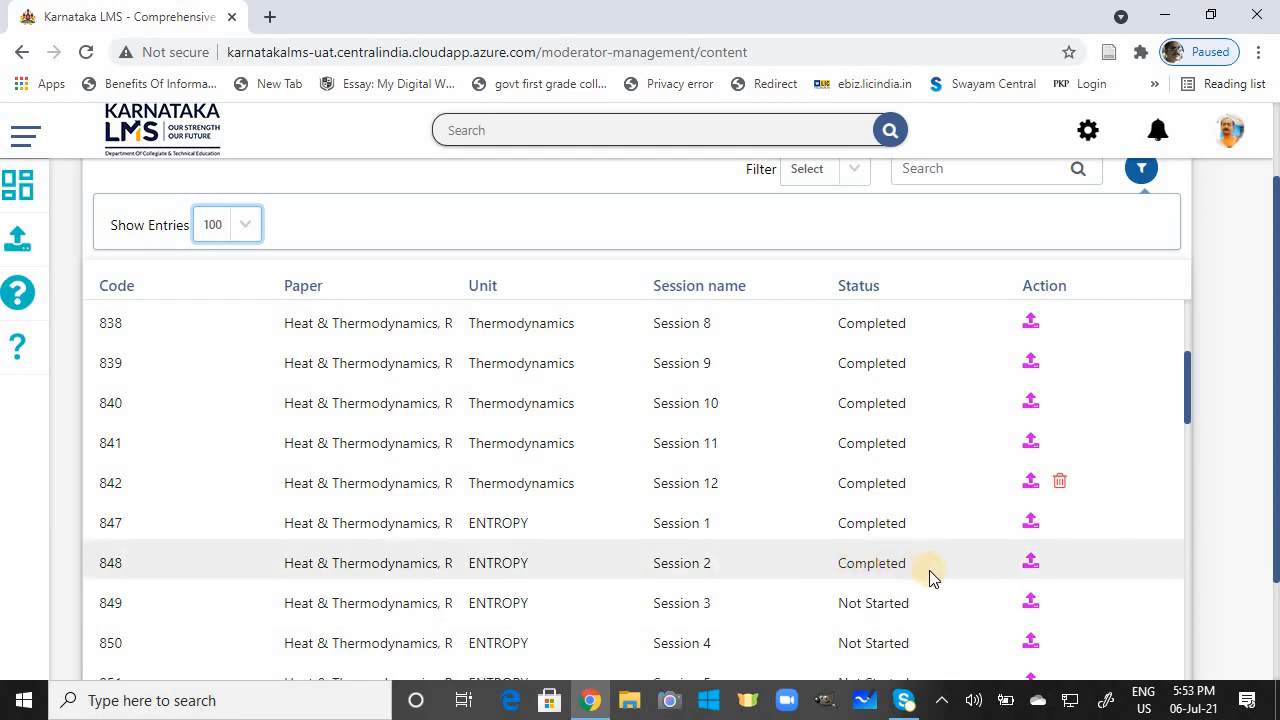
left_click(1031, 566)
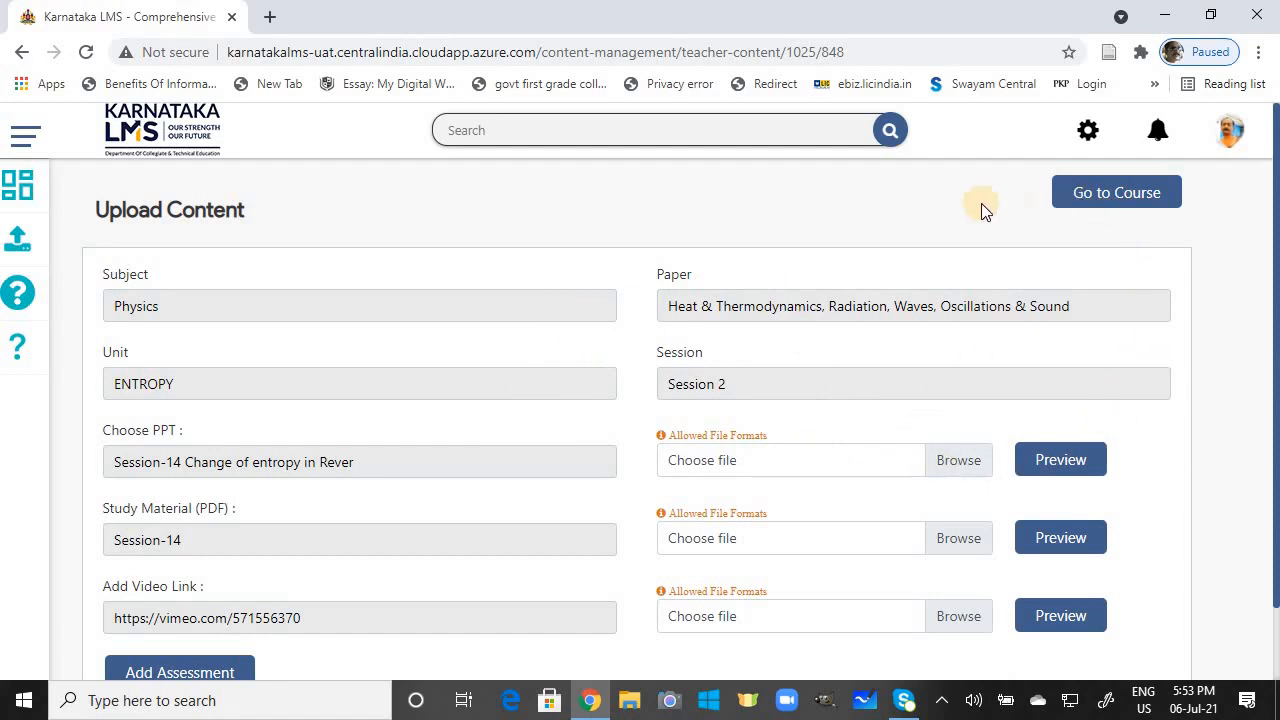
Step: Leave the ENTROPY Session 2 upload form for the Upload Content session list
left_click(27, 247)
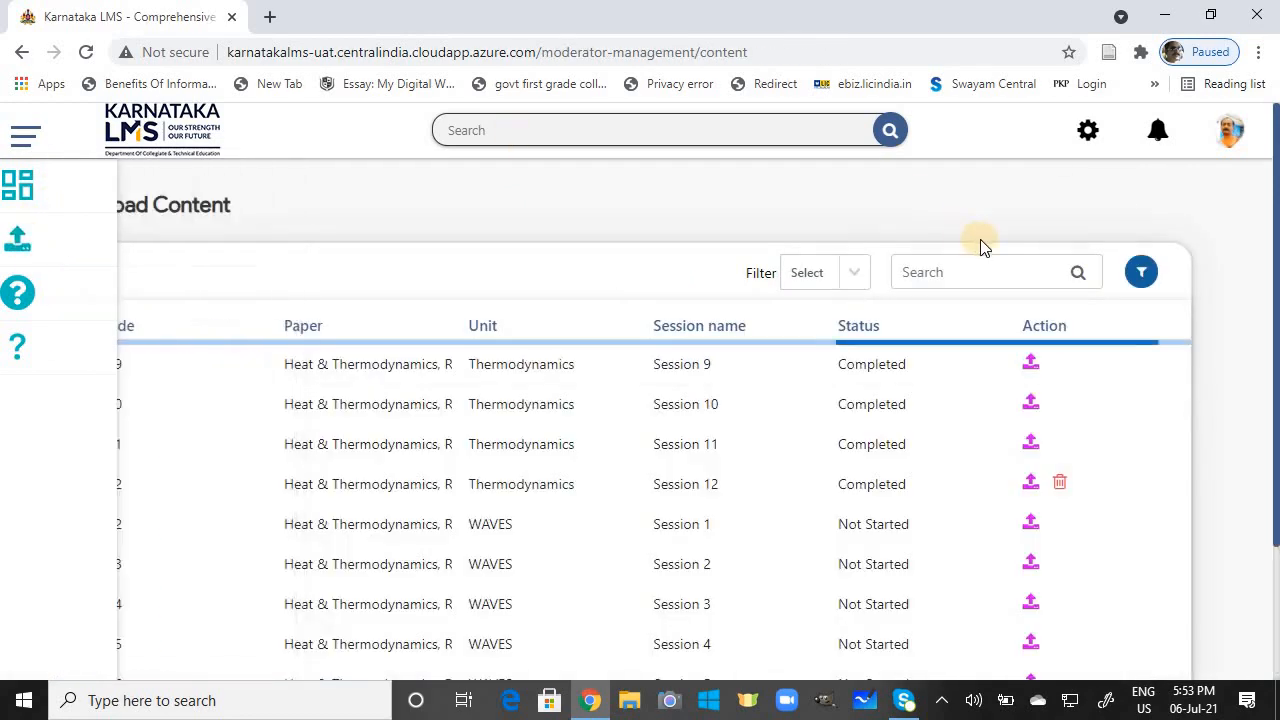
Step: Show 100 sessions per page using the Advance Filter
left_click_drag(1276, 400, 1276, 432)
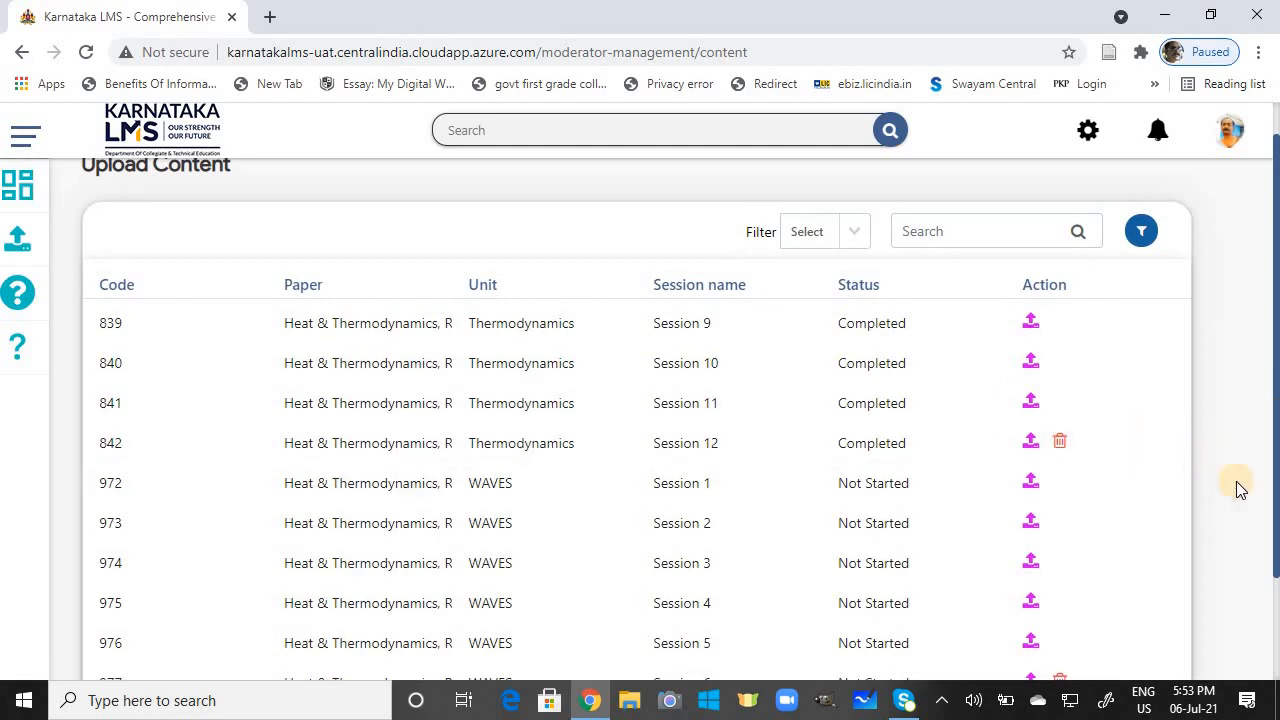
mouse_move(1278, 516)
left_mouse_down()
mouse_move(1277, 600)
mouse_move(1278, 519)
left_mouse_up()
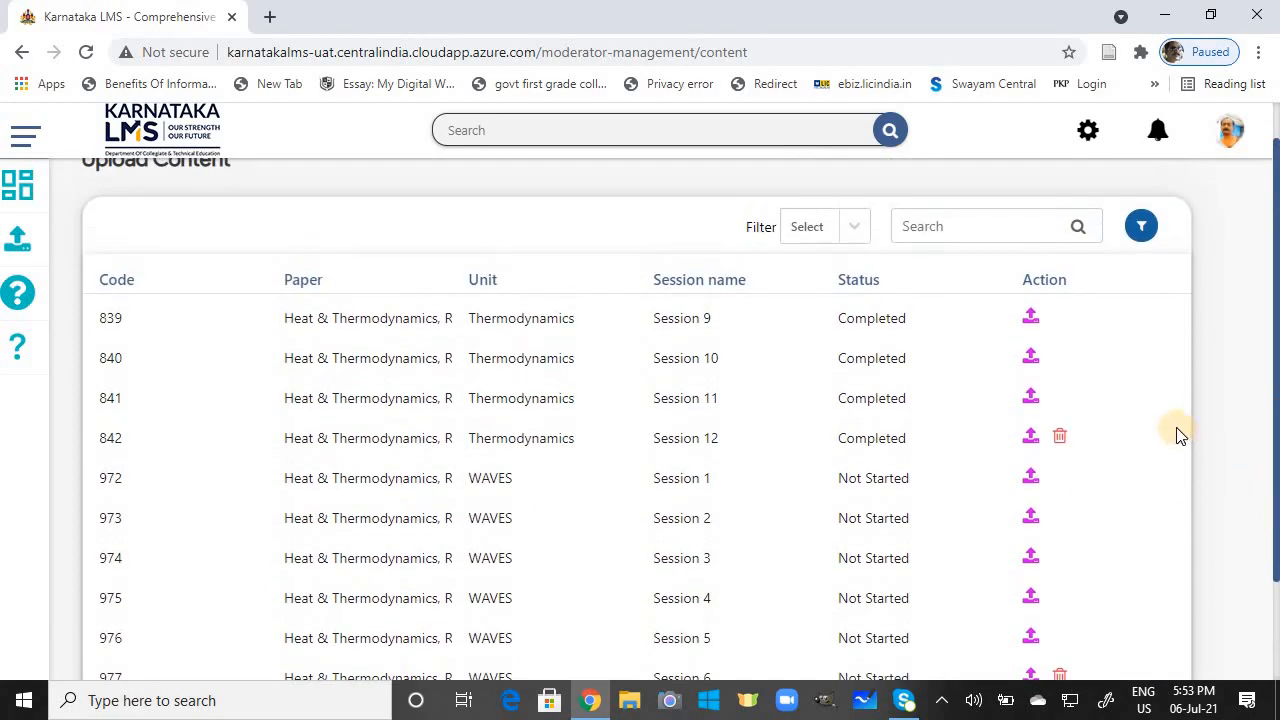
left_click(1145, 227)
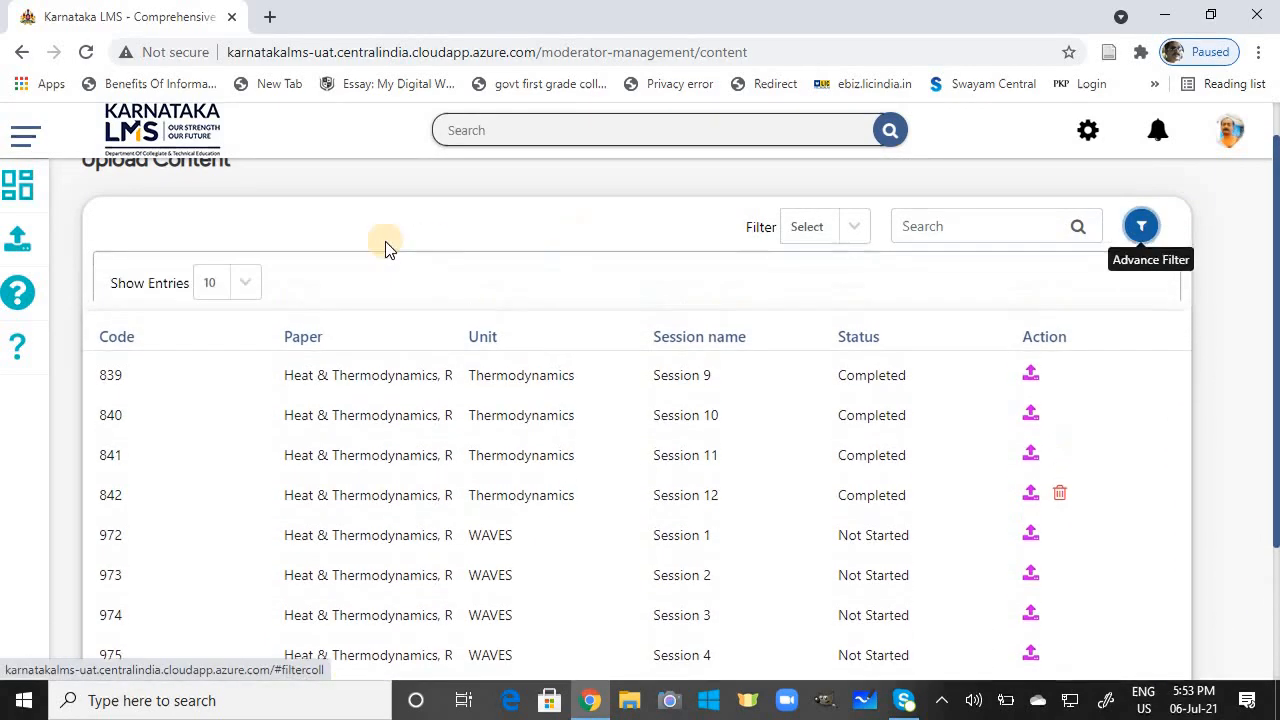
left_click(249, 281)
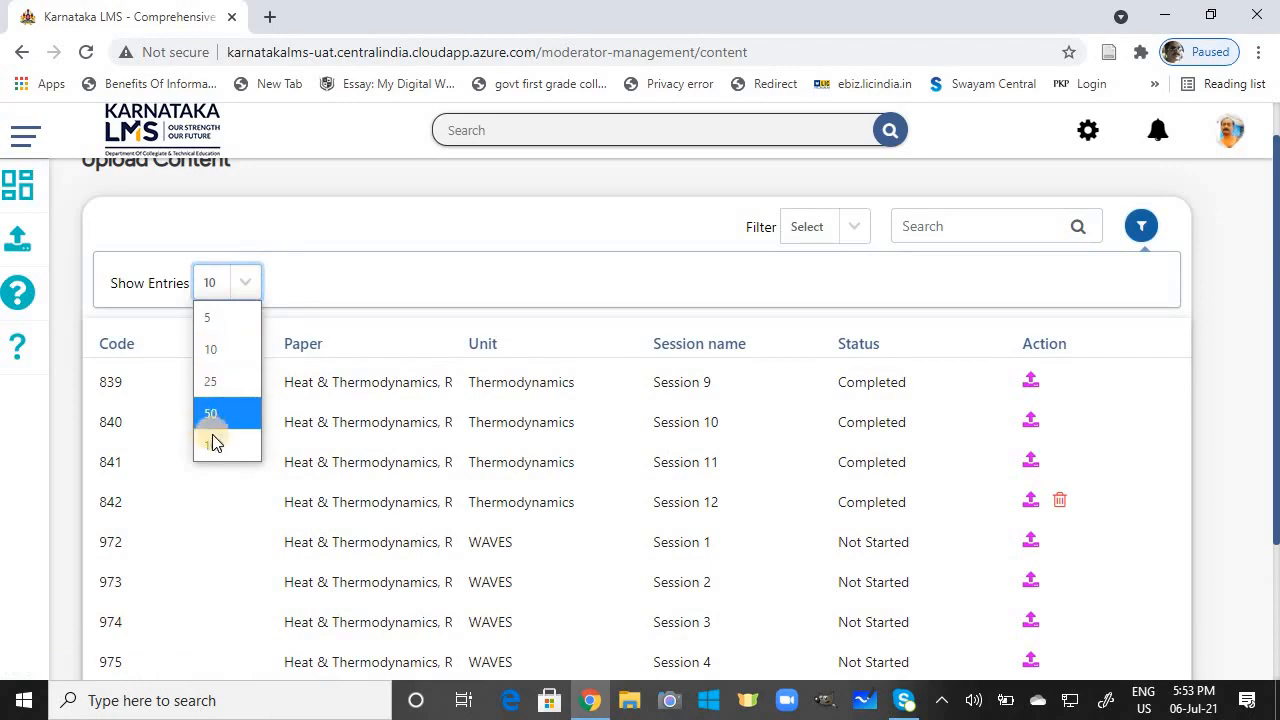
left_click(212, 444)
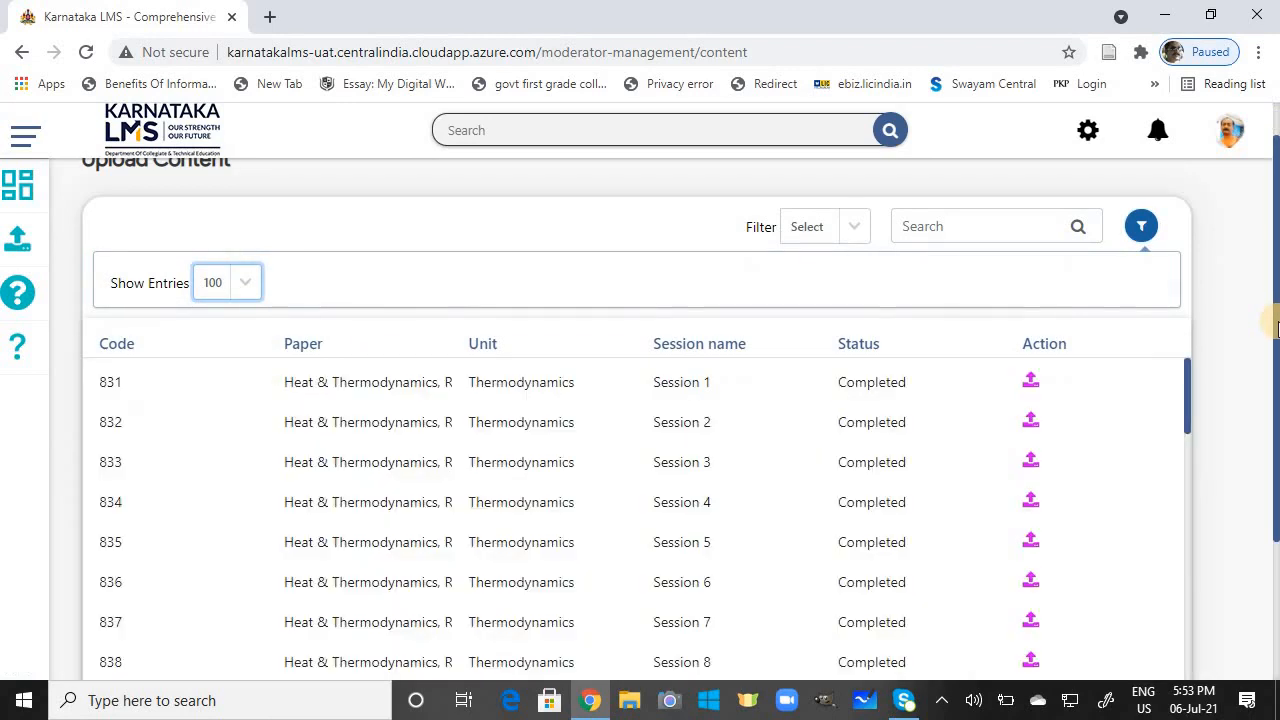
Step: Open the Upload Content form for ENTROPY Session 3
left_click_drag(1275, 320, 1273, 451)
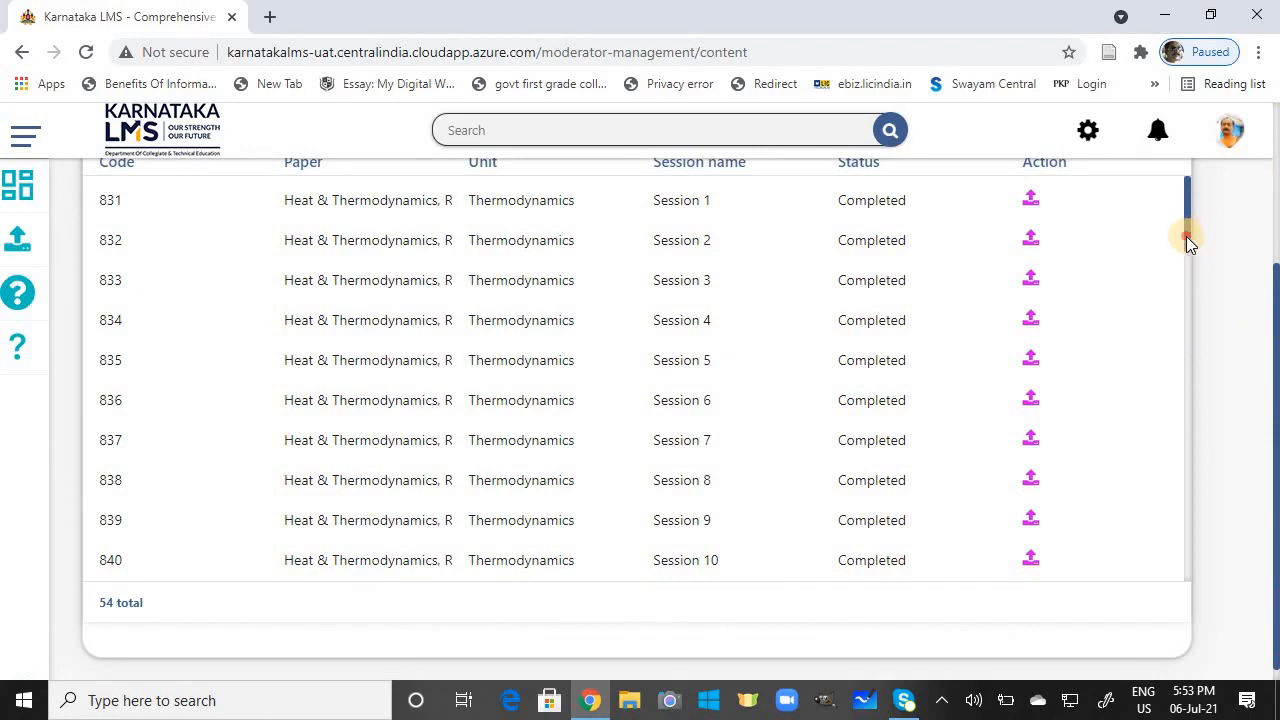
left_click_drag(1190, 244, 1197, 305)
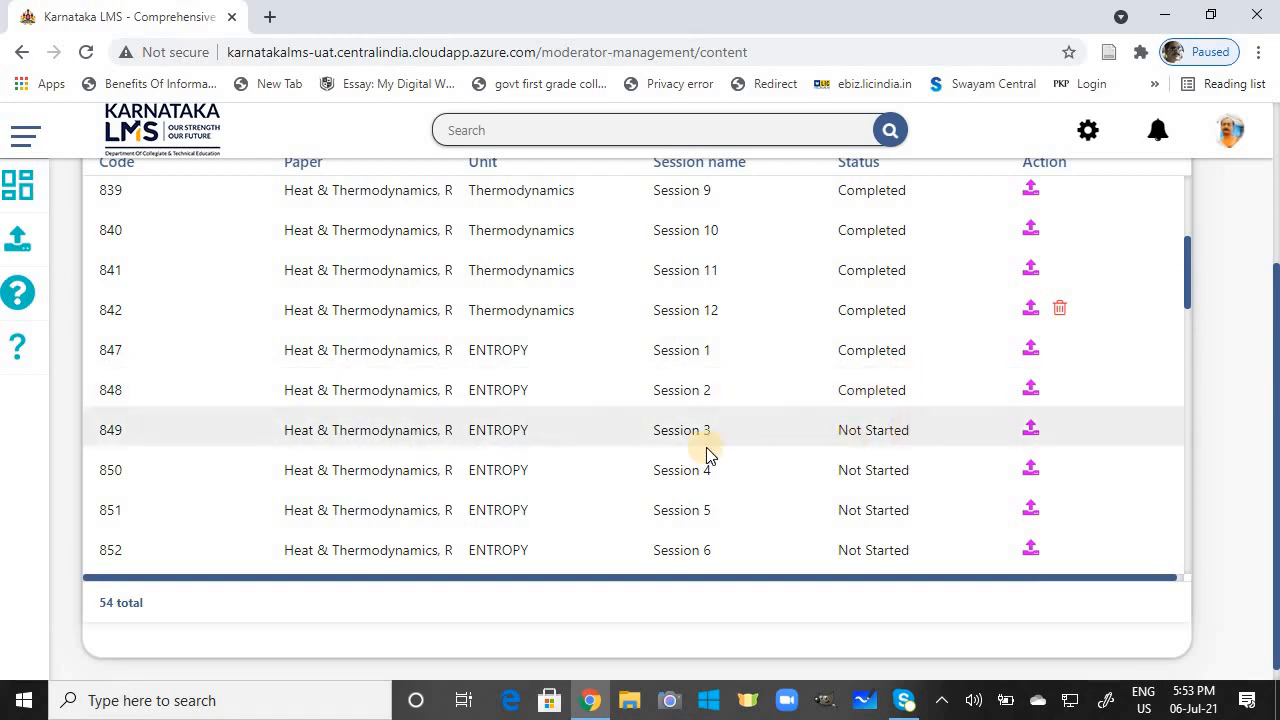
left_click(1033, 438)
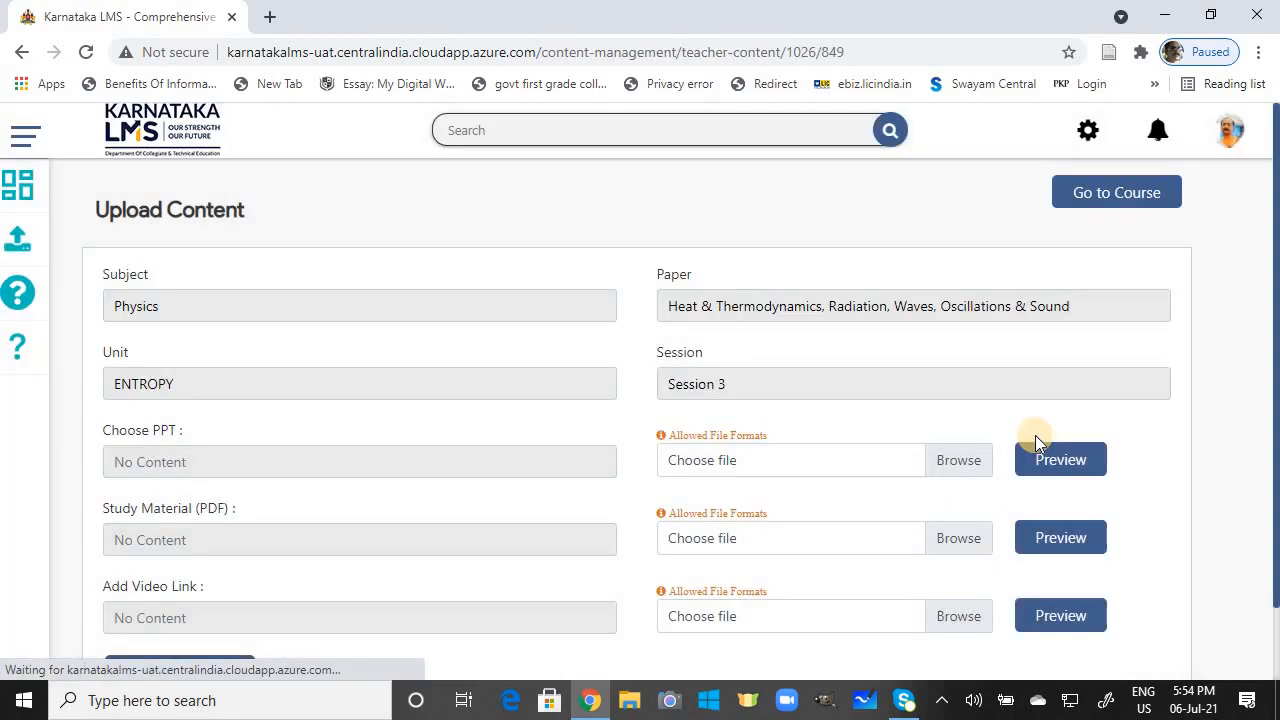
Step: Upload 'Session-15 T-S dia,Carnot cyl.pptx' from Documents > B > BSc-I Phy Notes > 2-Sem > PPT for Upload Unit-2 as the PPT
left_click(952, 461)
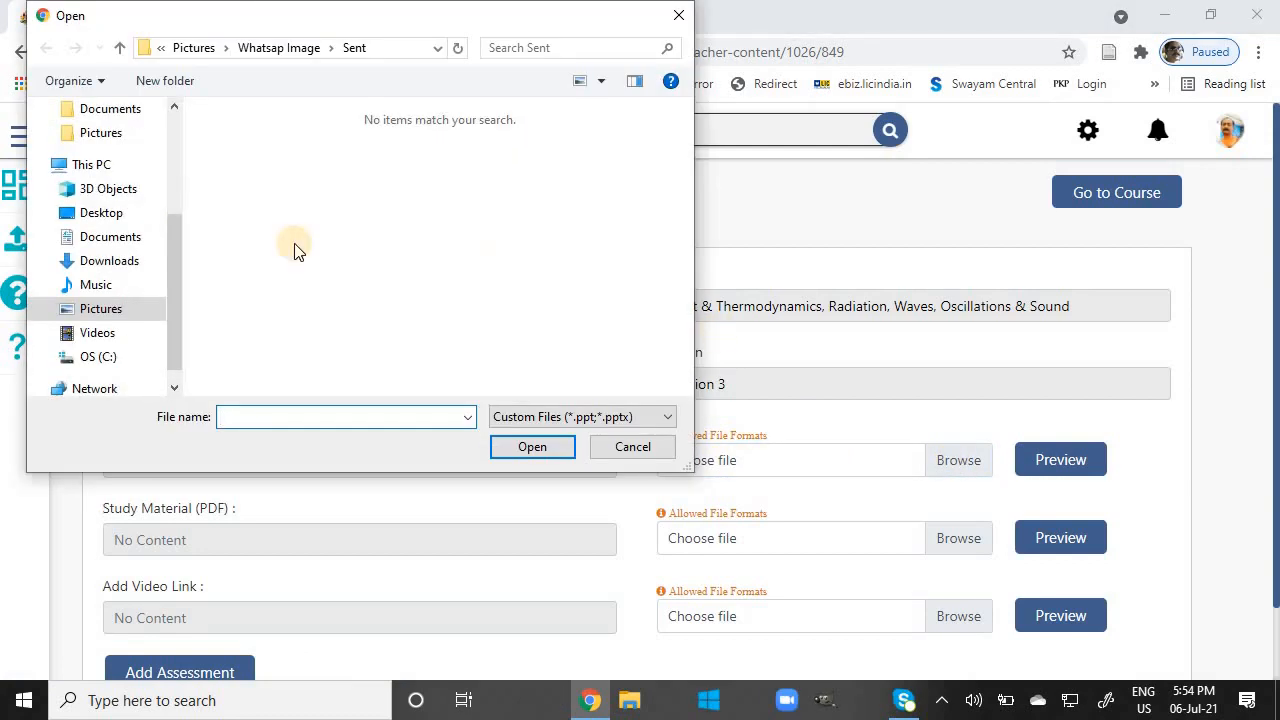
left_click(133, 243)
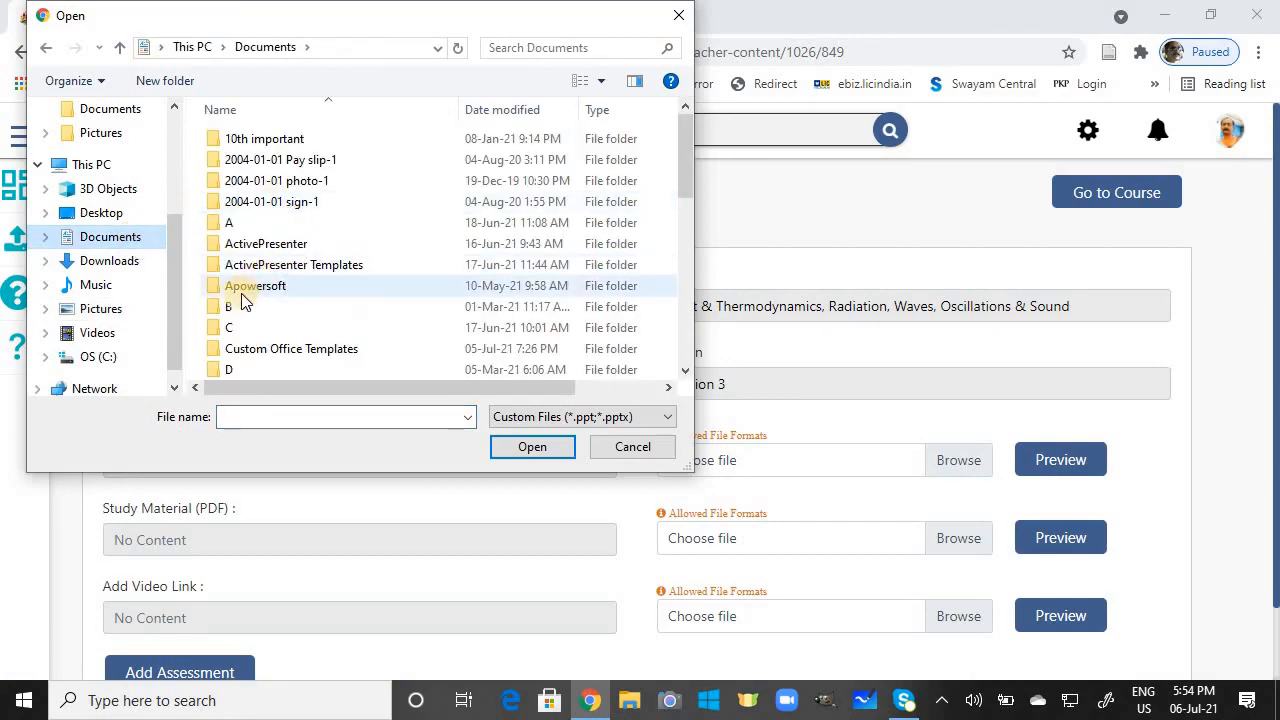
double_click(235, 304)
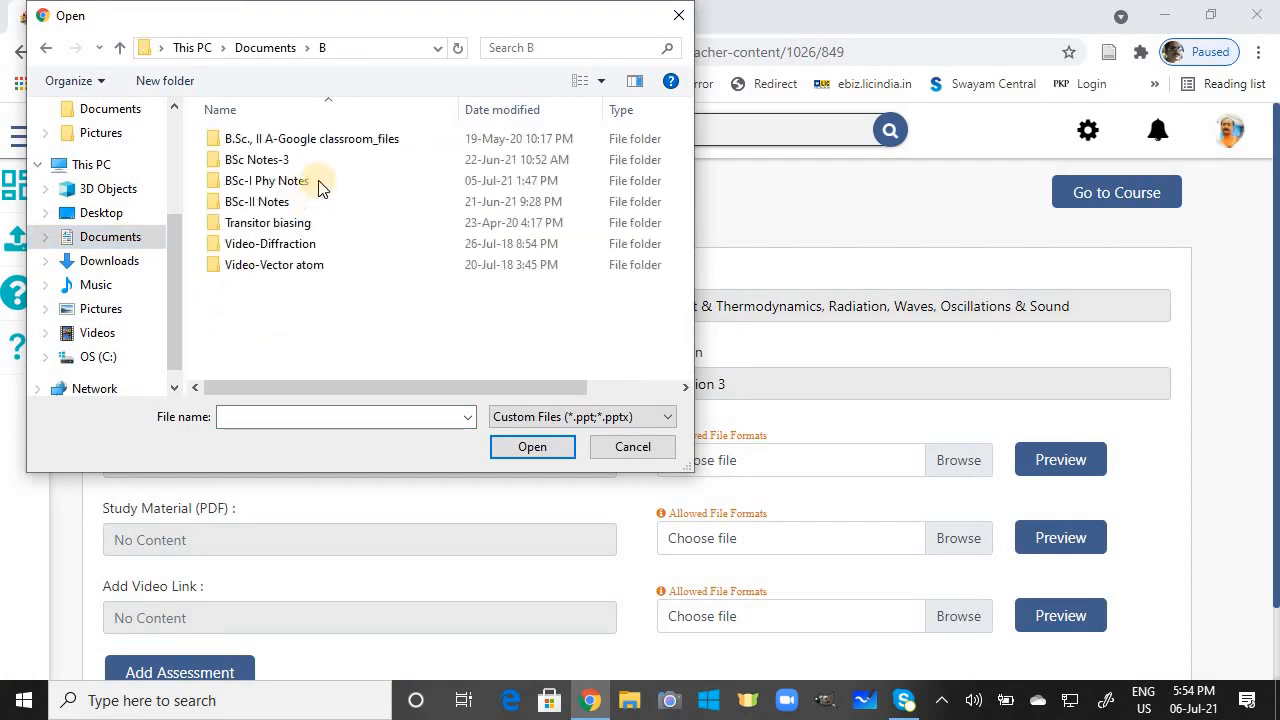
double_click(268, 189)
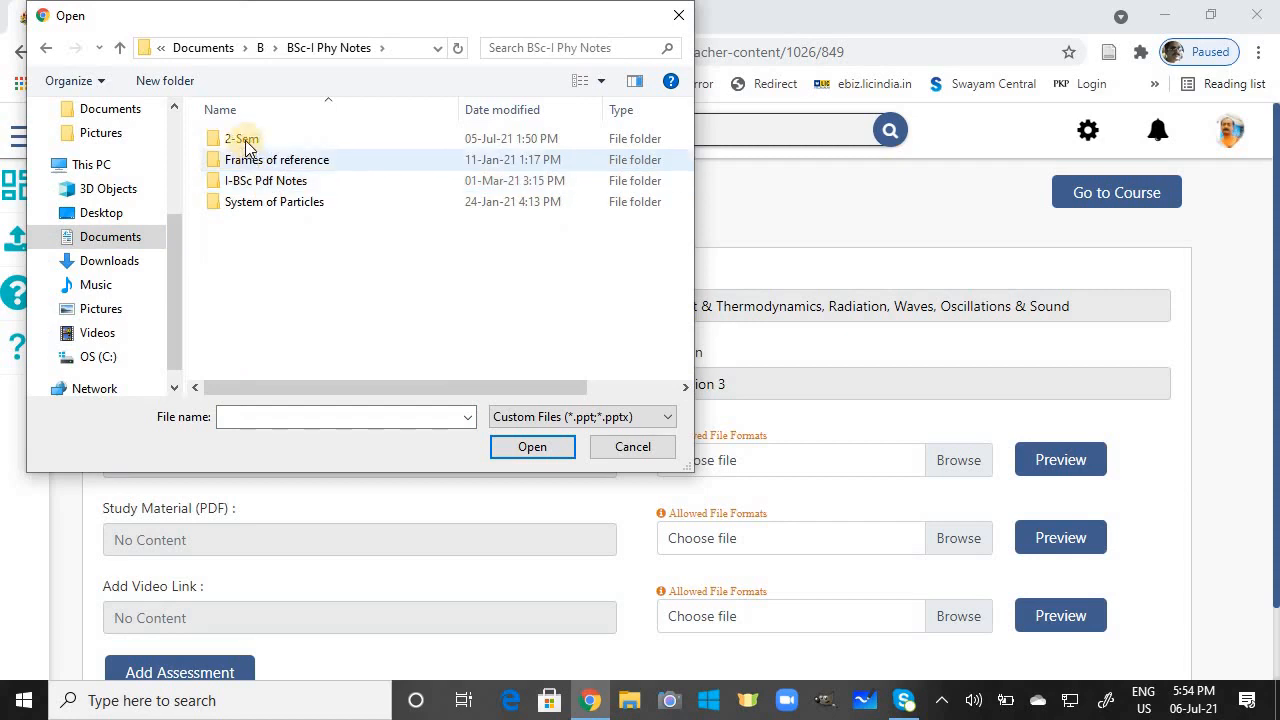
double_click(243, 138)
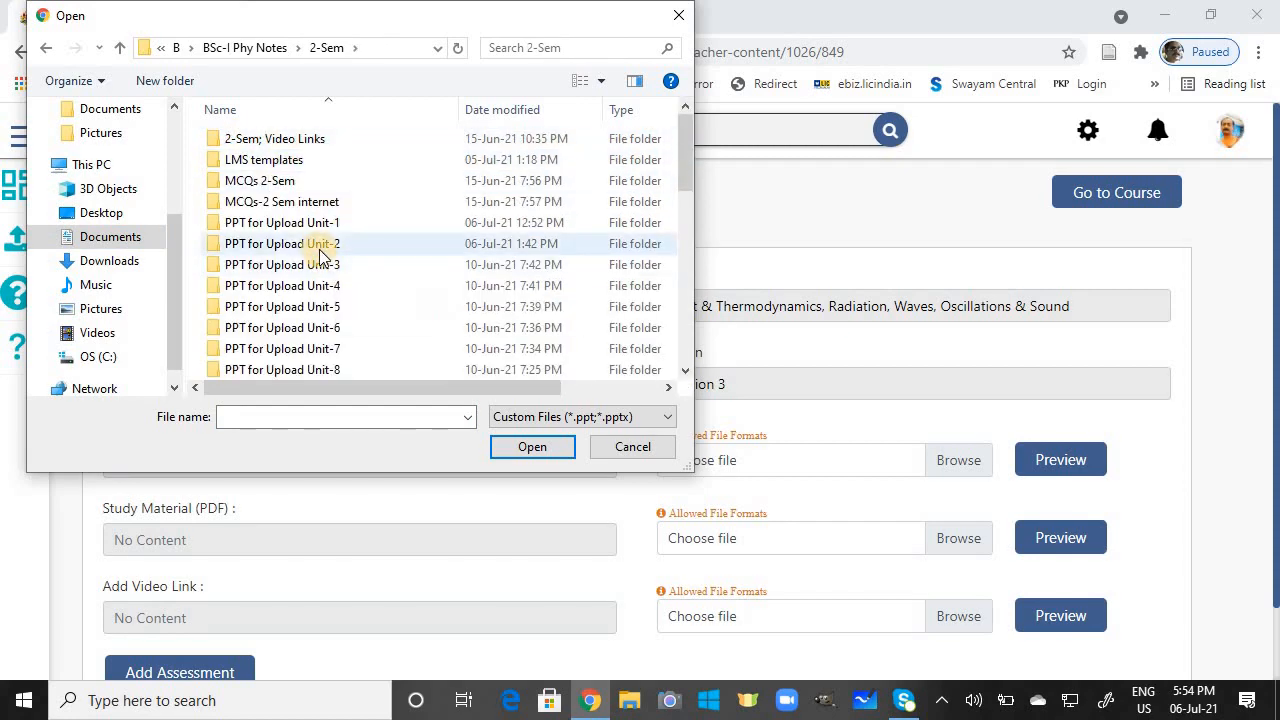
double_click(320, 254)
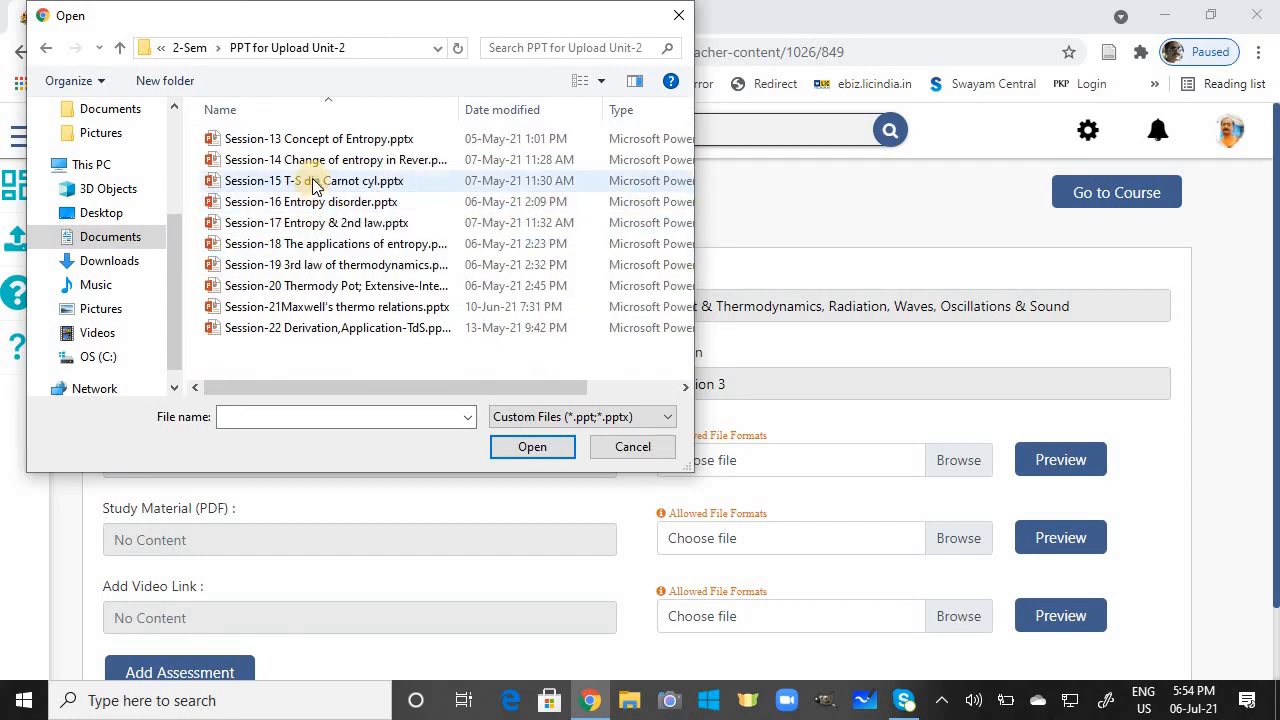
left_click(314, 186)
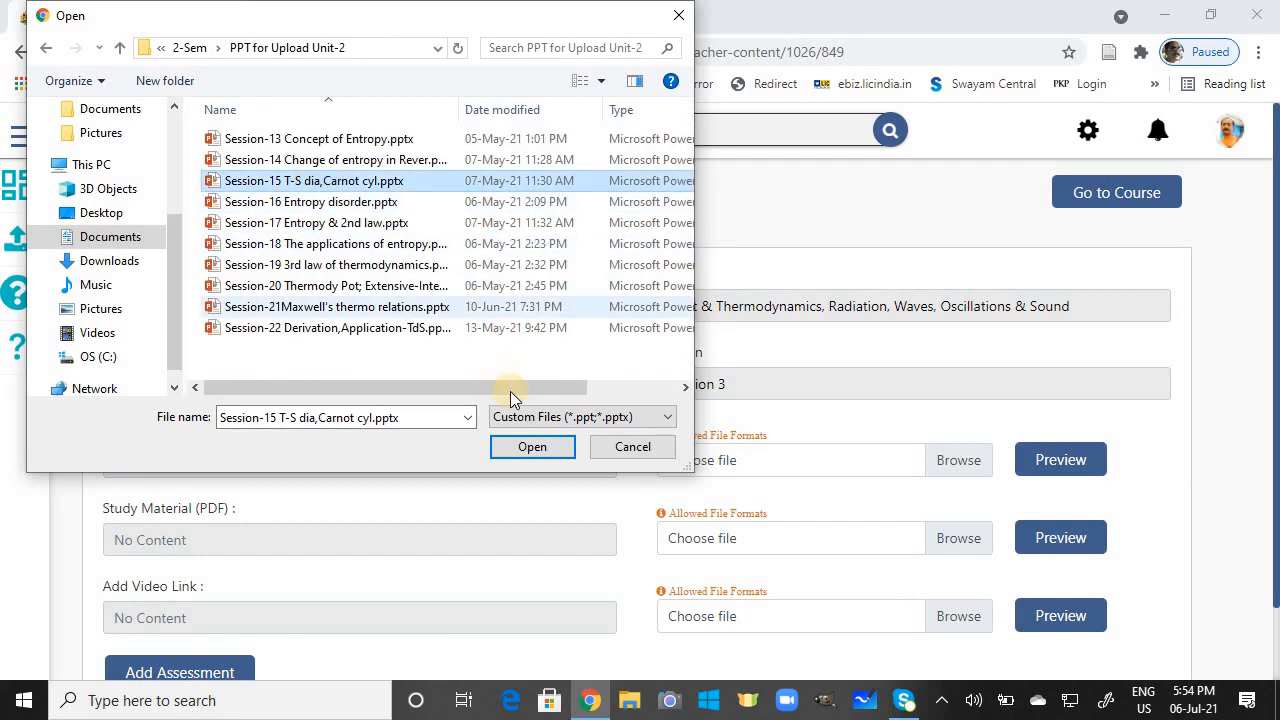
left_click(537, 446)
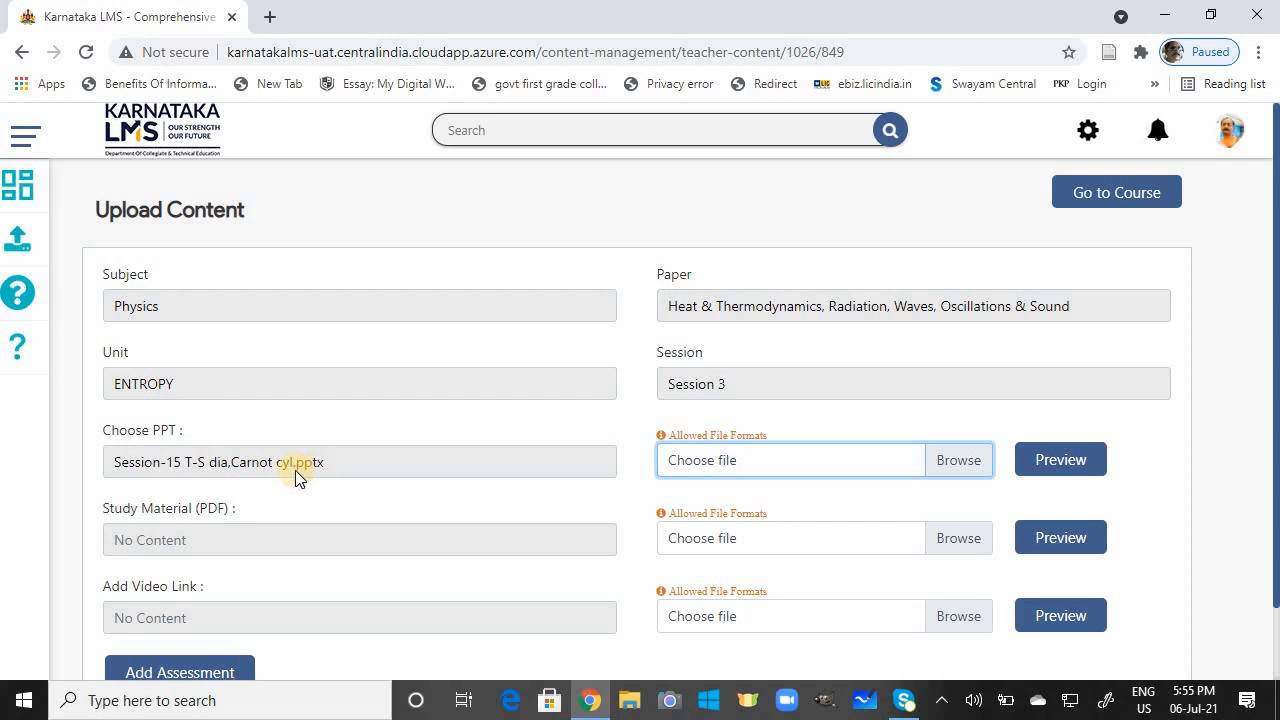
Step: Attach Session-15.pdf from the Unit-2;SM PDF Entropy folder as the study material
left_click(956, 542)
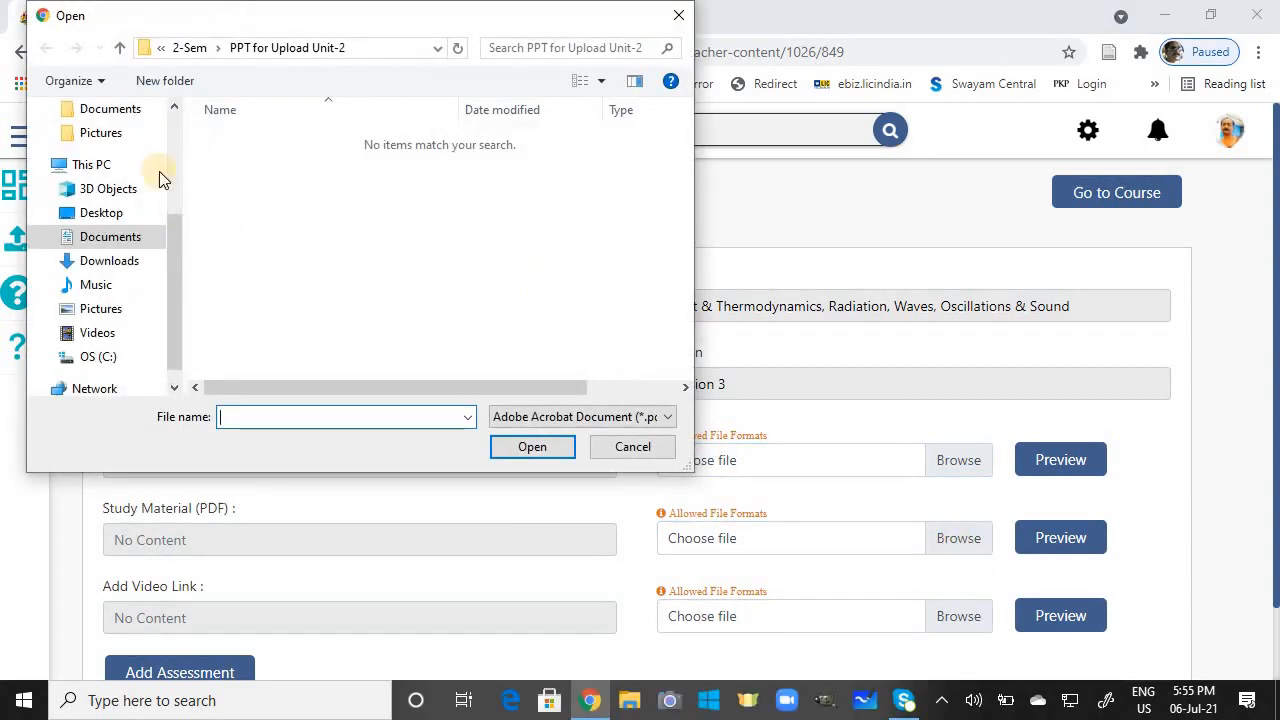
left_click(121, 47)
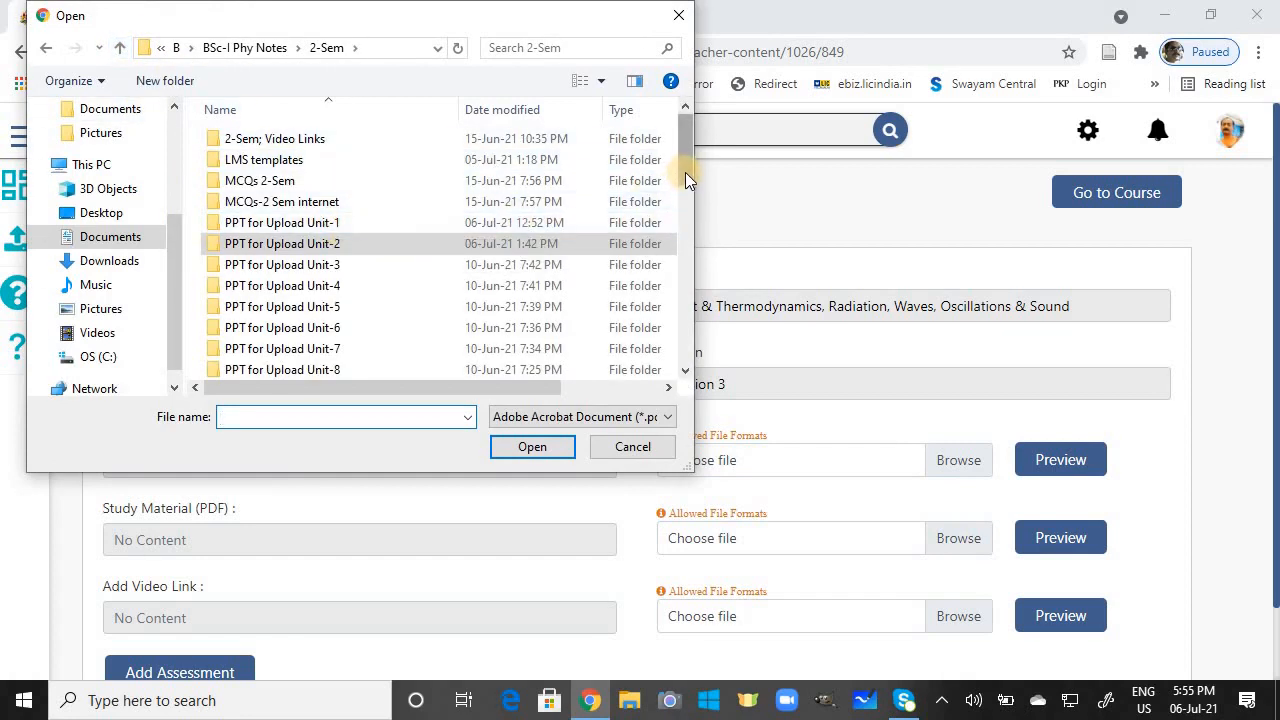
left_click_drag(685, 172, 685, 276)
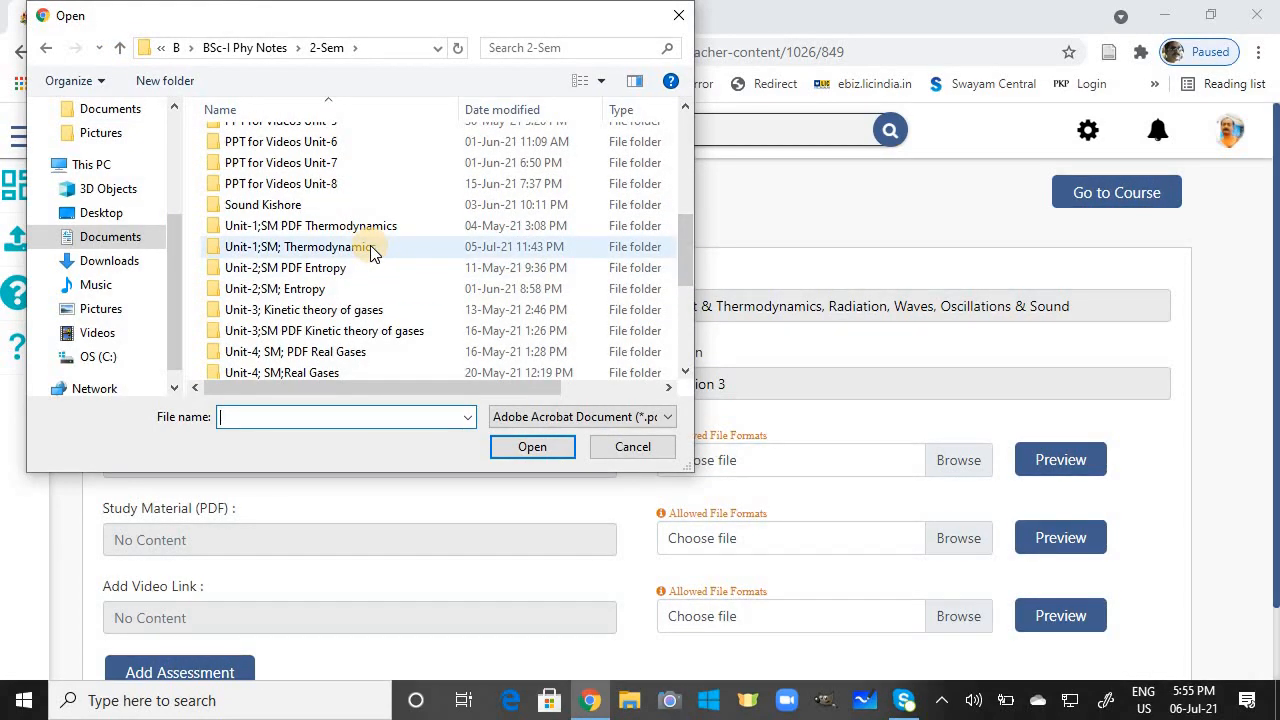
left_click(343, 270)
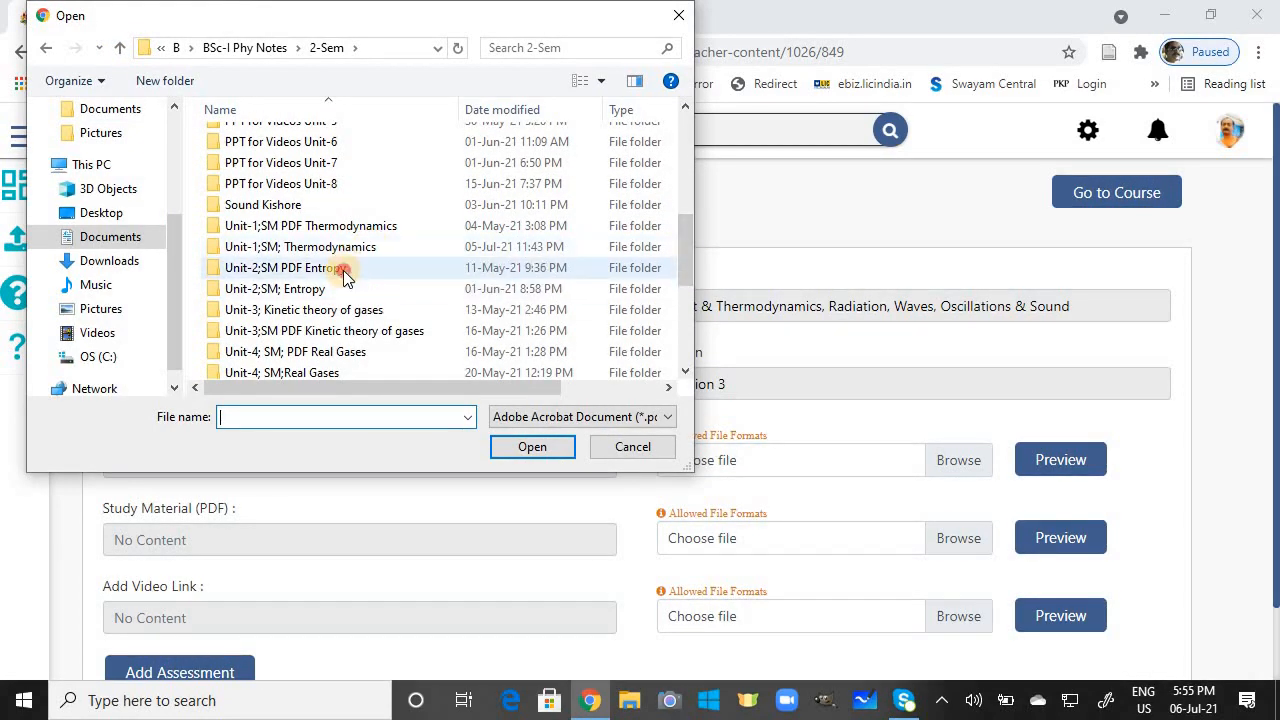
double_click(343, 270)
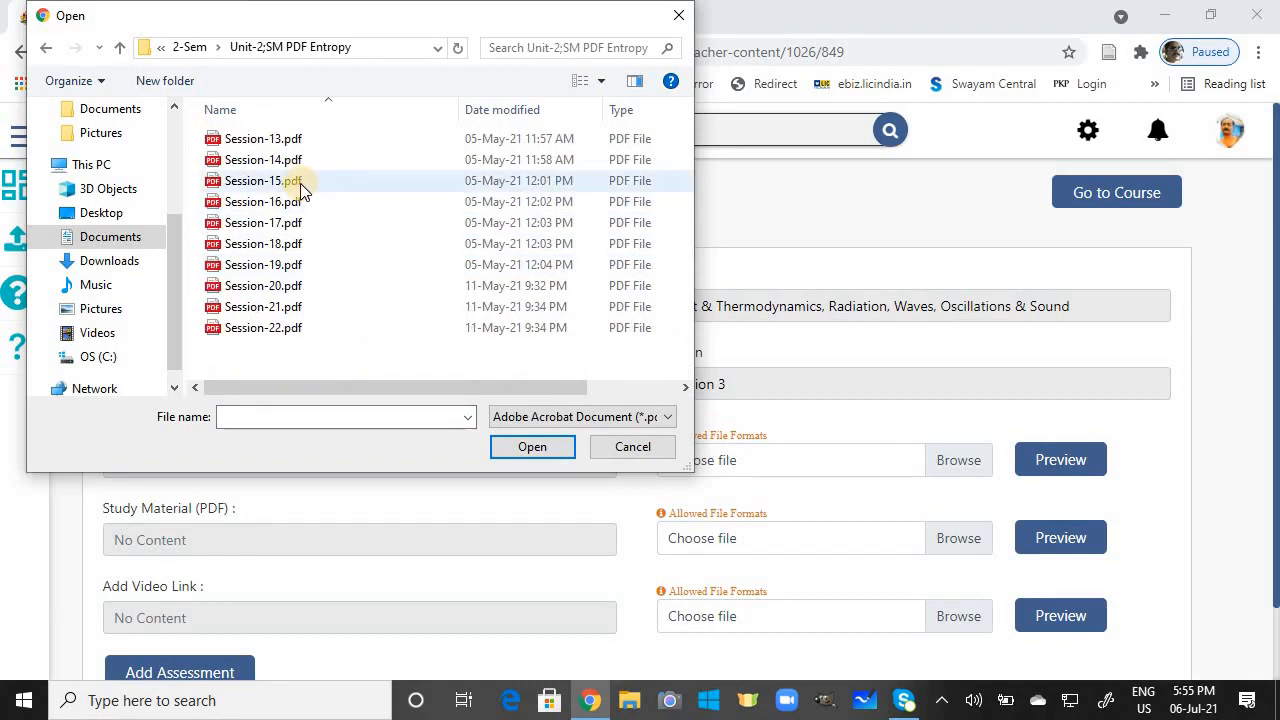
left_click(301, 184)
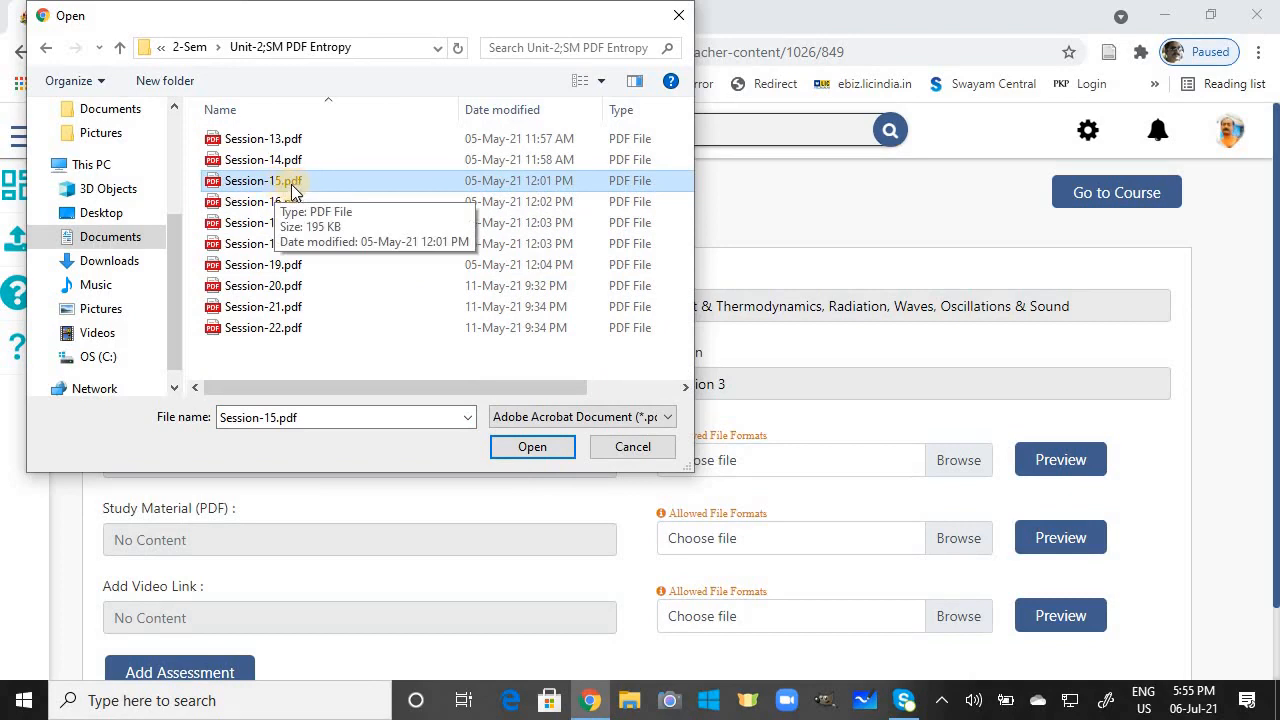
left_click(537, 449)
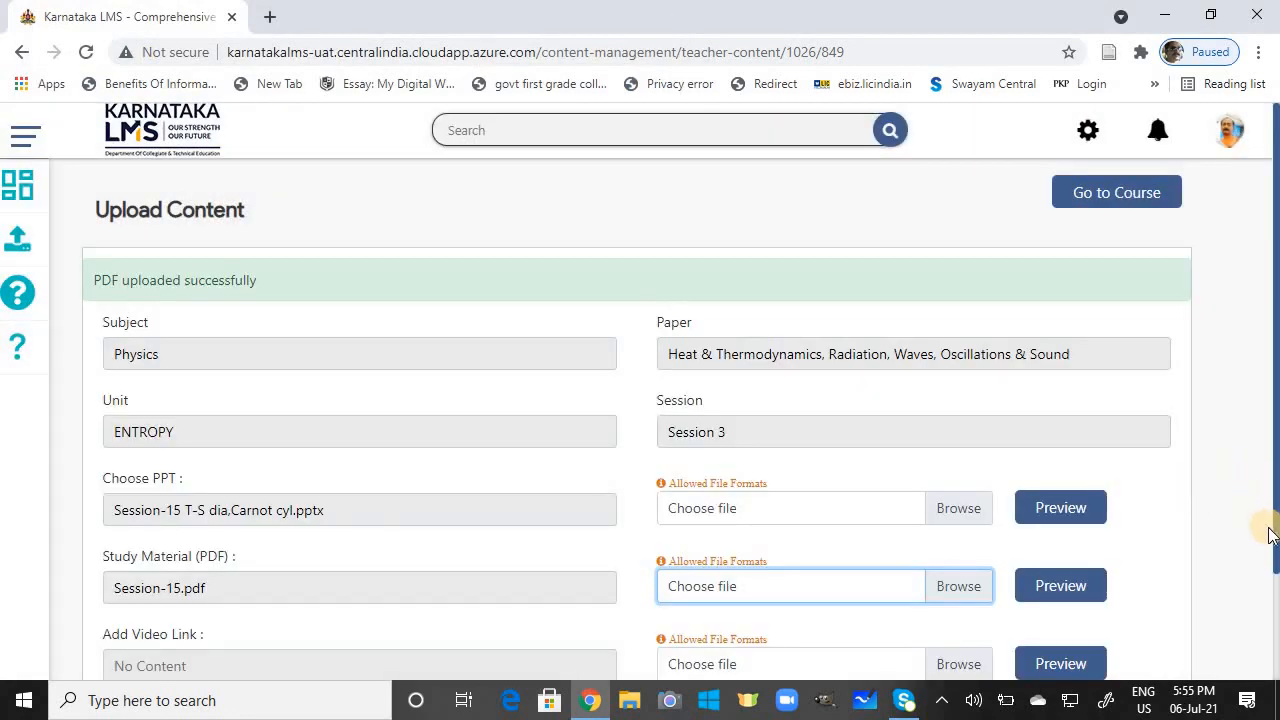
left_click_drag(1276, 530, 1030, 619)
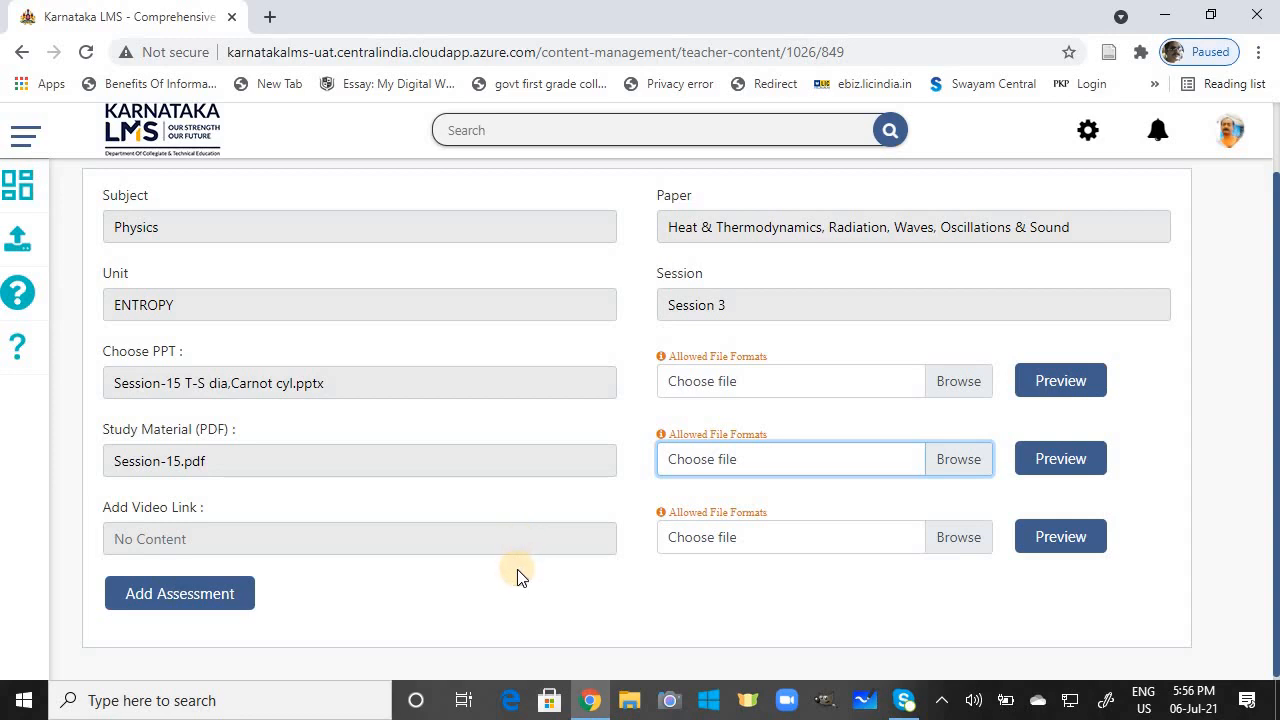
Step: Upload Session-15;T-S Dig-1.m4v from Videos > 2-Sem Videos > 2-sem Uploaded videos, showing all file types
left_click(954, 539)
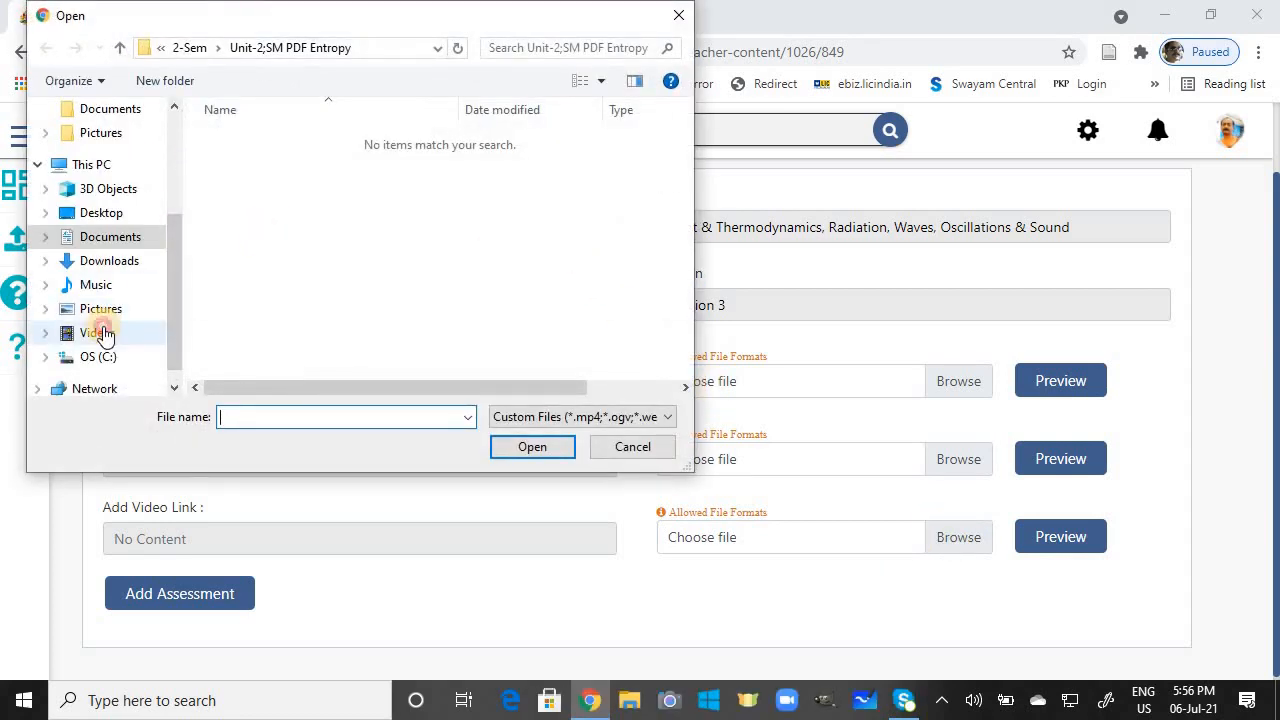
left_click(100, 333)
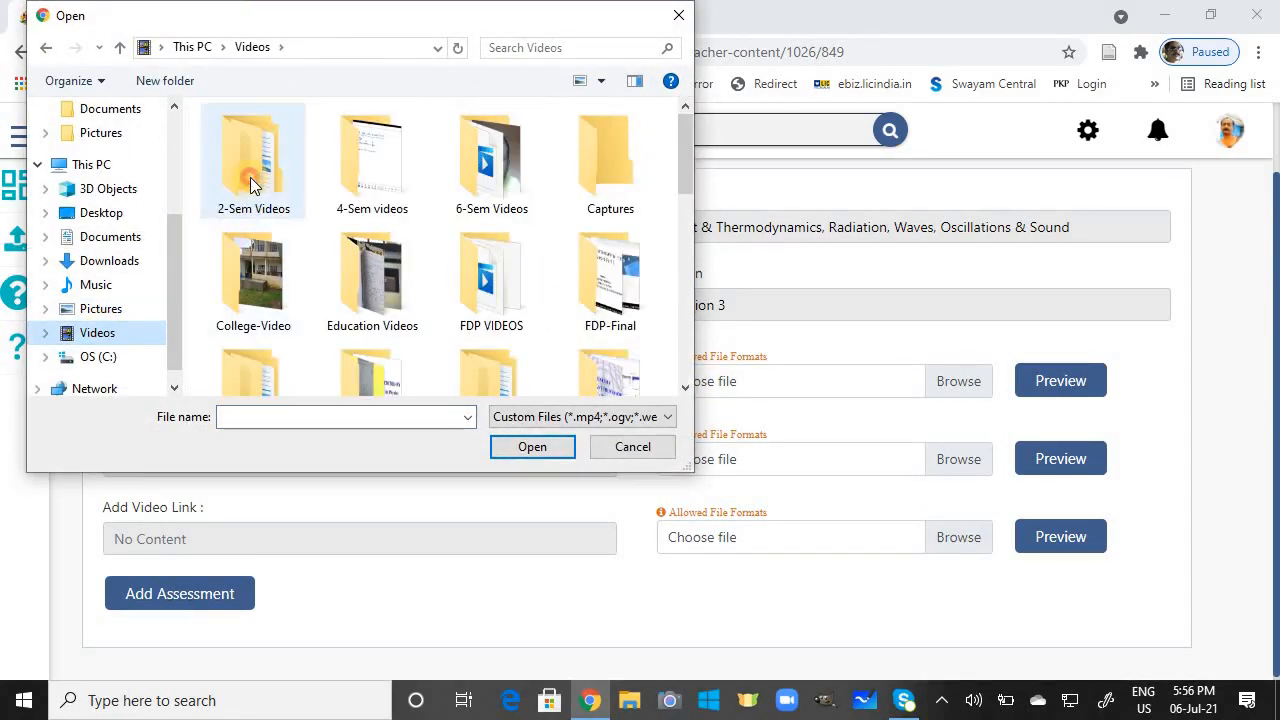
double_click(250, 177)
double_click(384, 183)
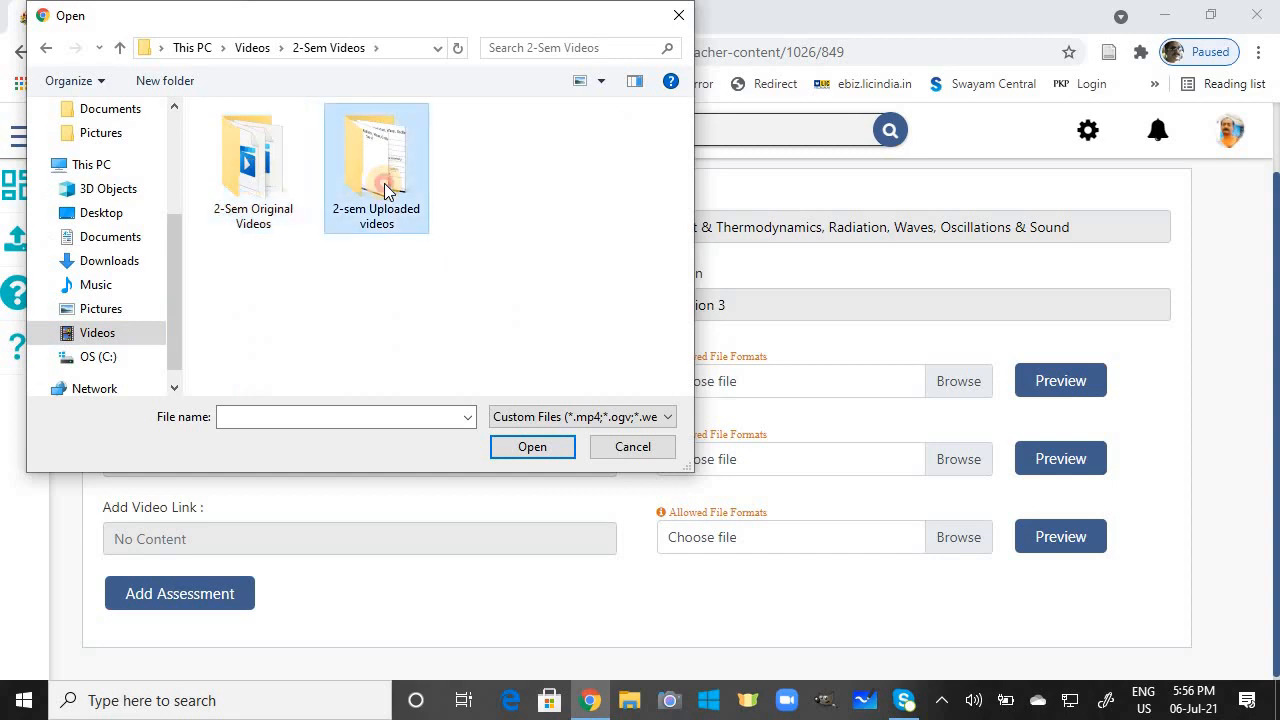
left_click(590, 418)
left_click(544, 451)
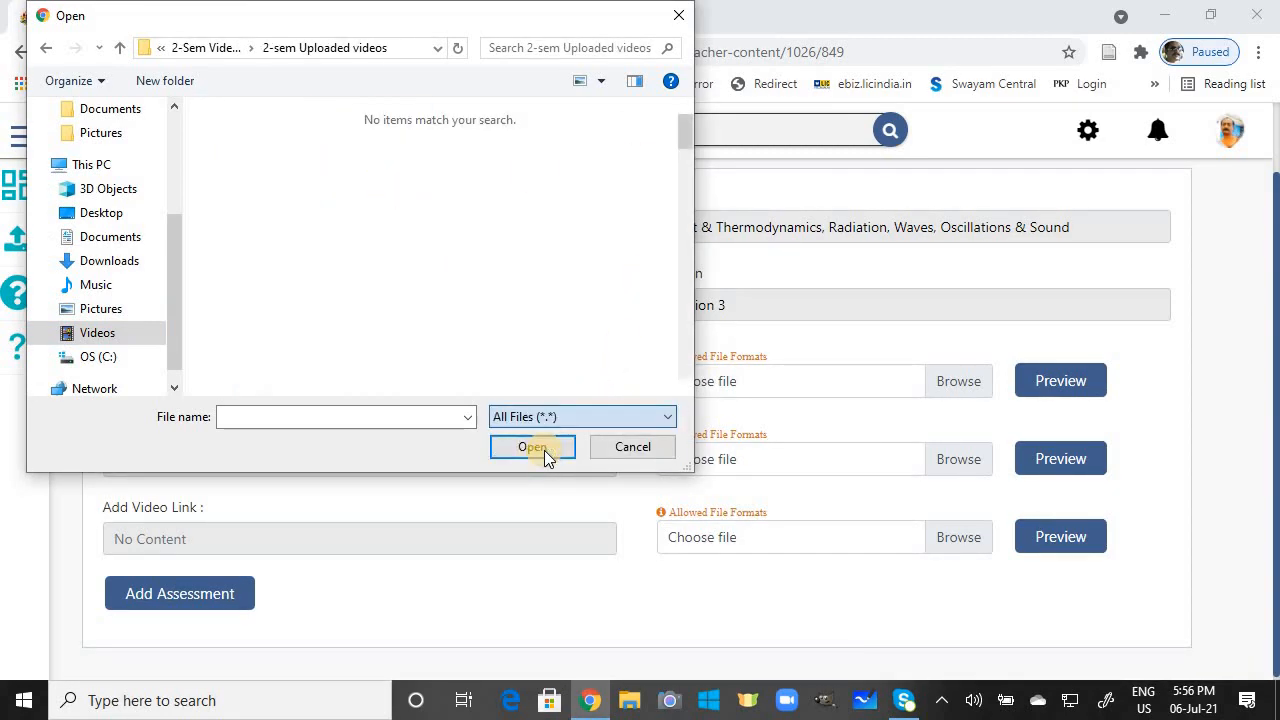
left_click(685, 387)
left_click(685, 387)
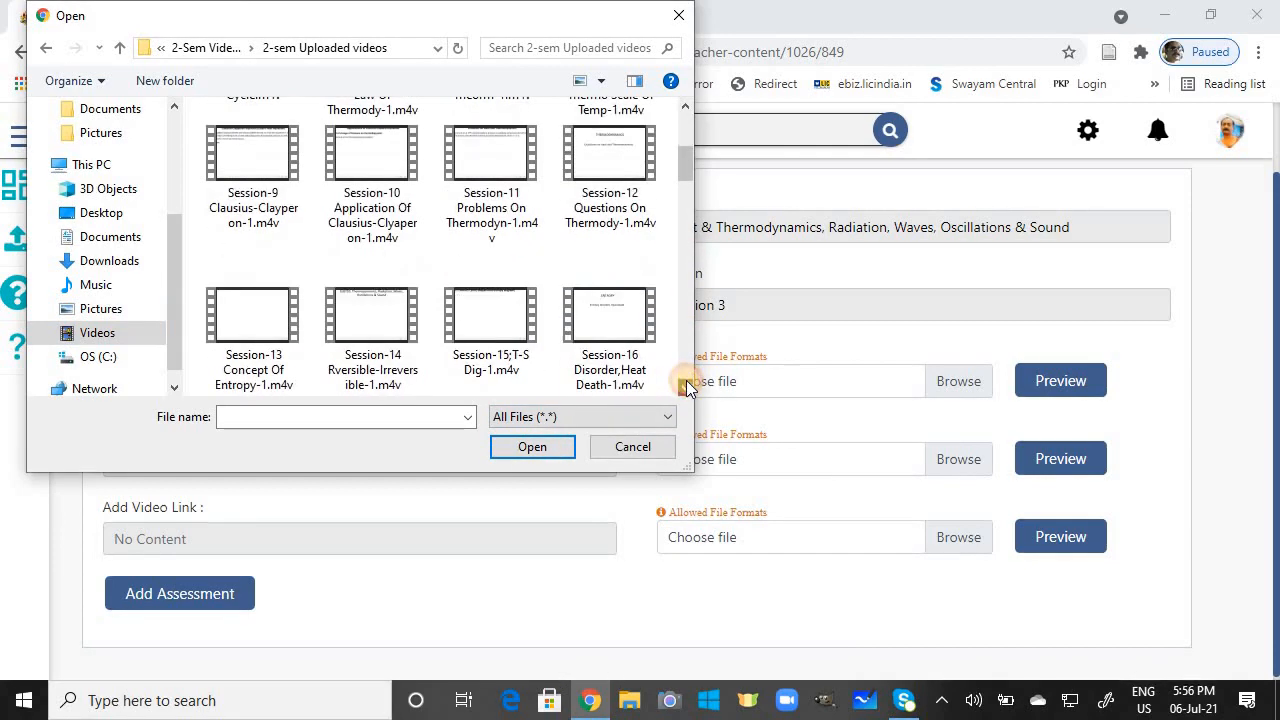
left_click(511, 330)
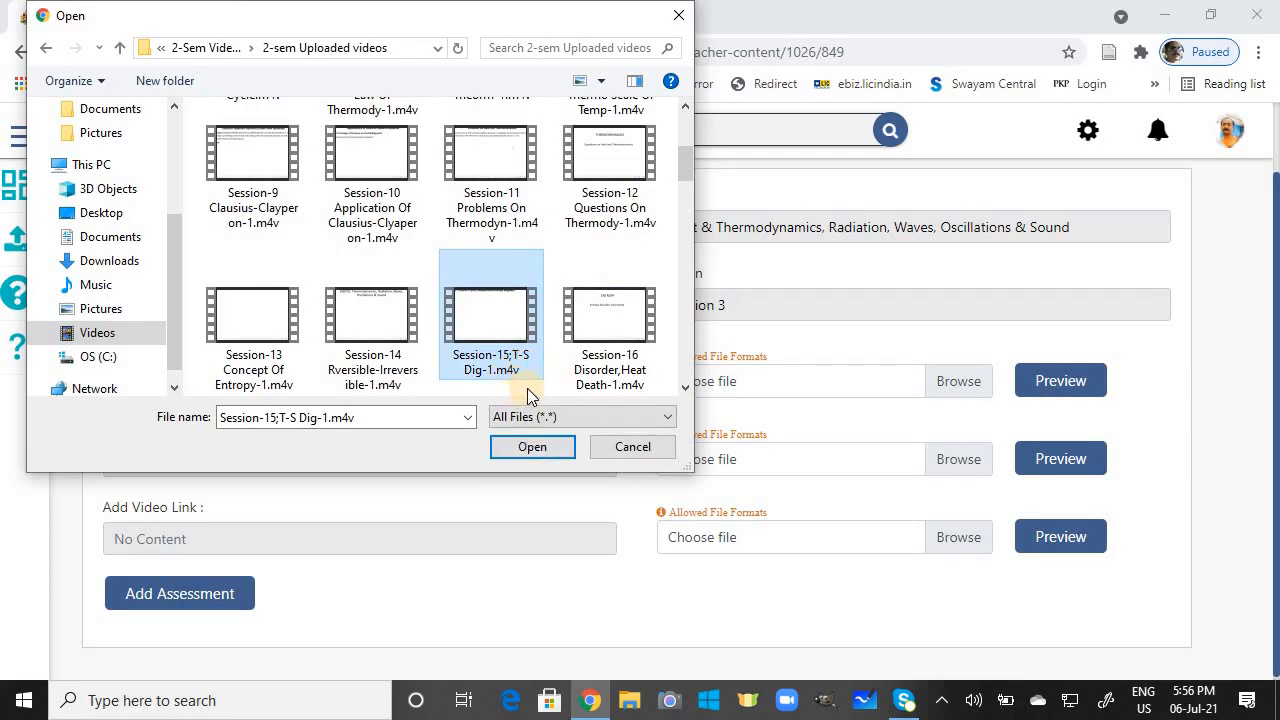
left_click(531, 447)
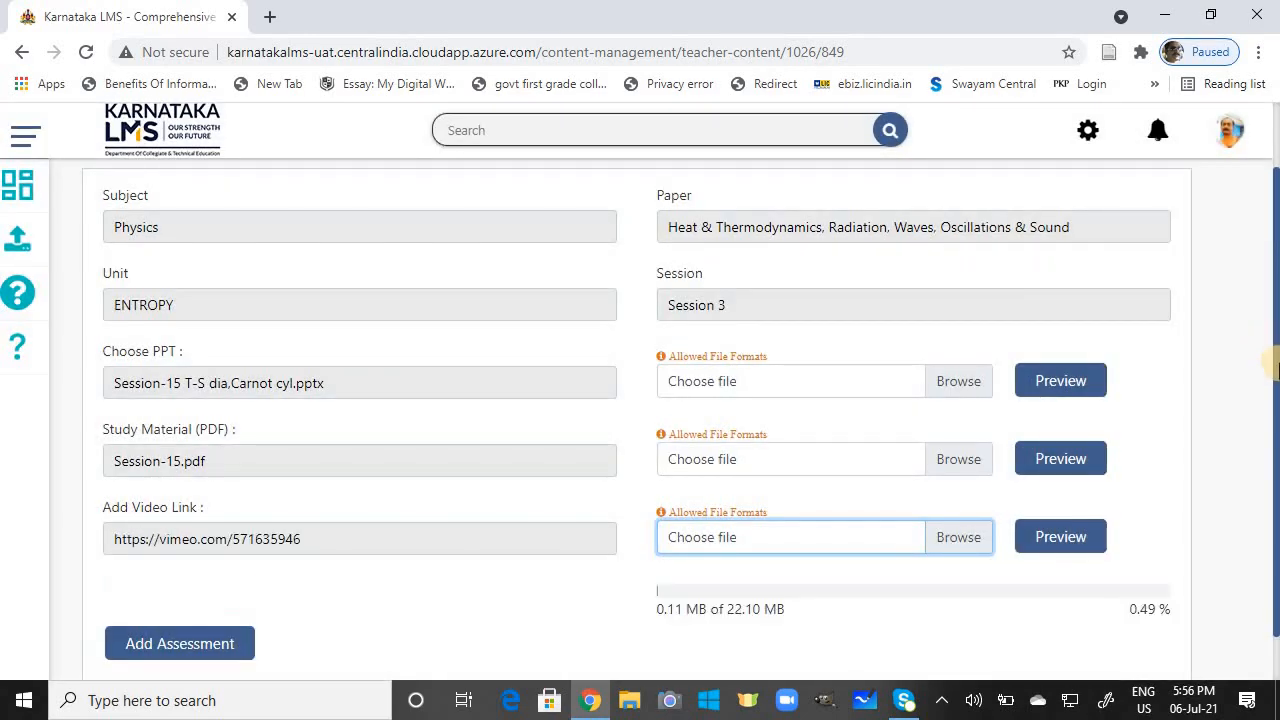
Step: Wait for the video upload to reach 22.10 MB of 22.10 MB, then return to the top of the form
scroll(1268, 440, "down", 1)
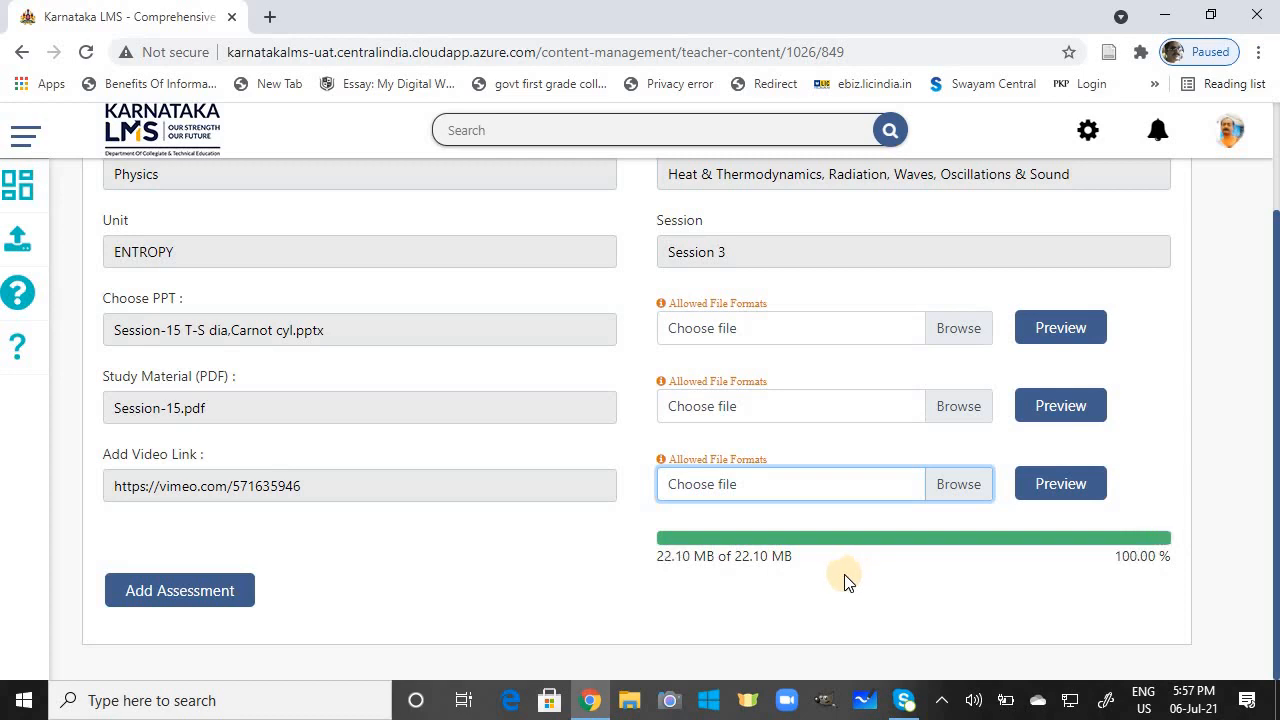
scroll(846, 580, "up", 1)
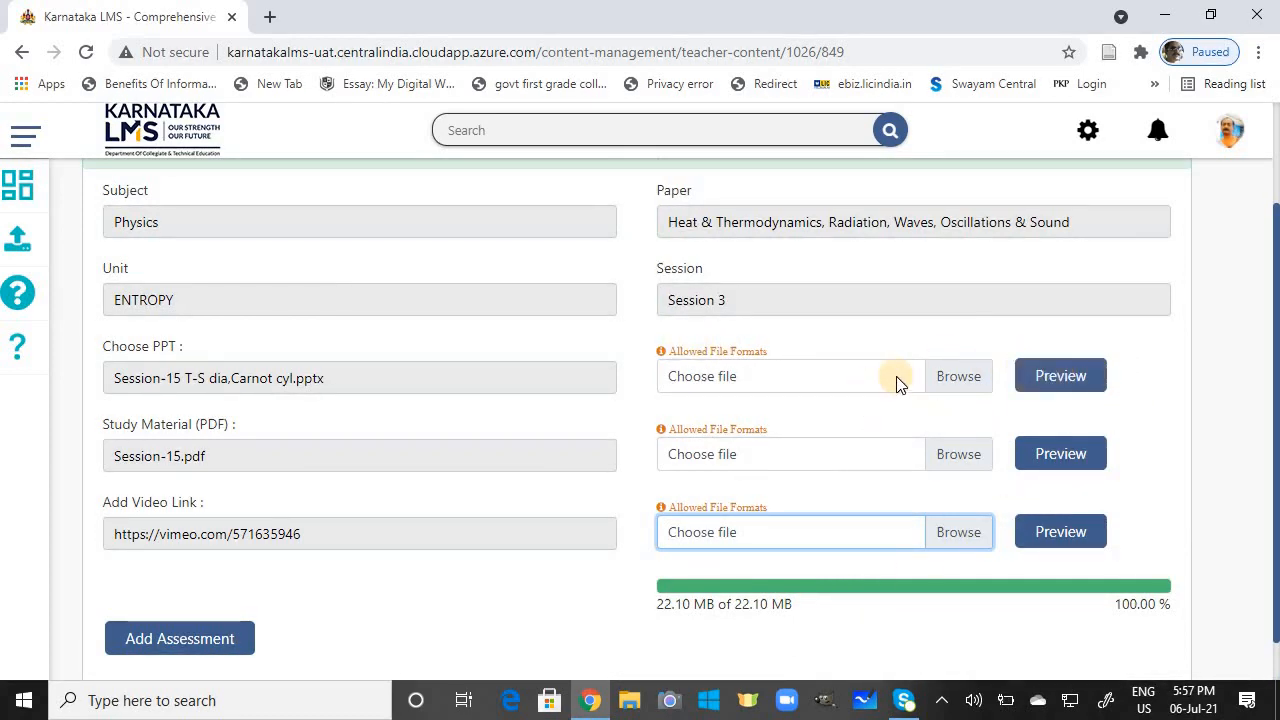
left_click(1060, 380)
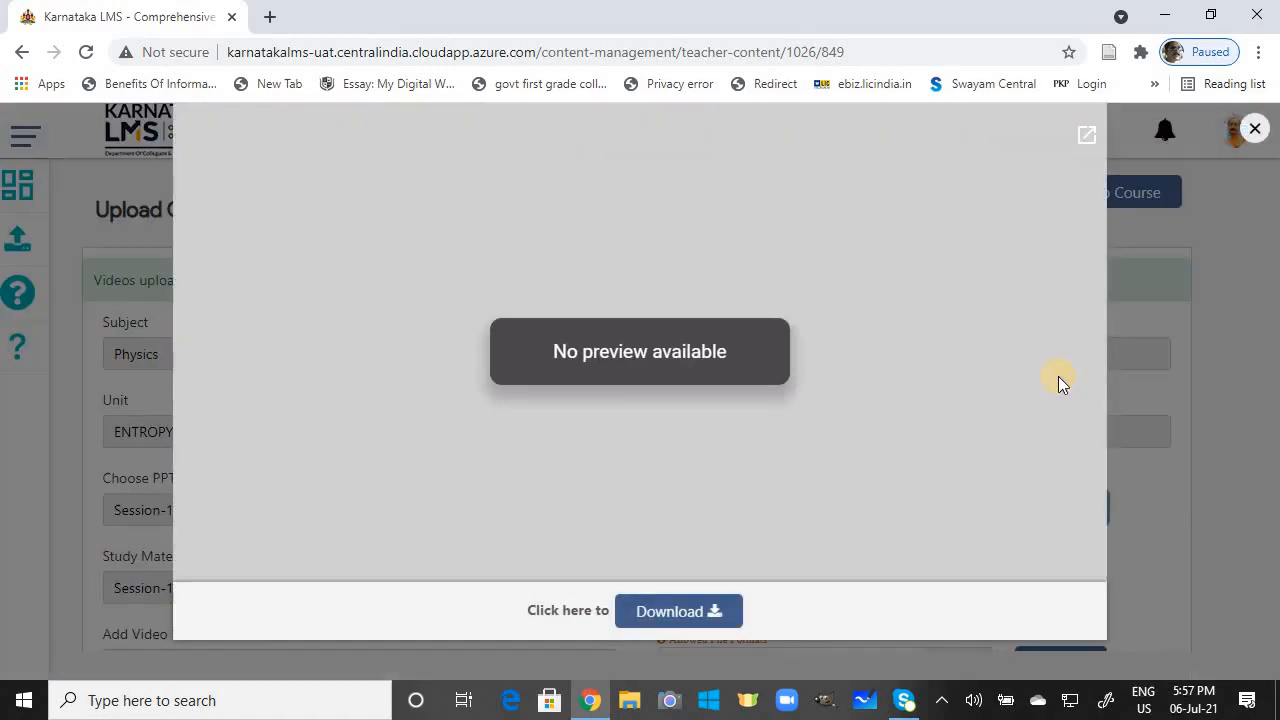
left_click(1254, 129)
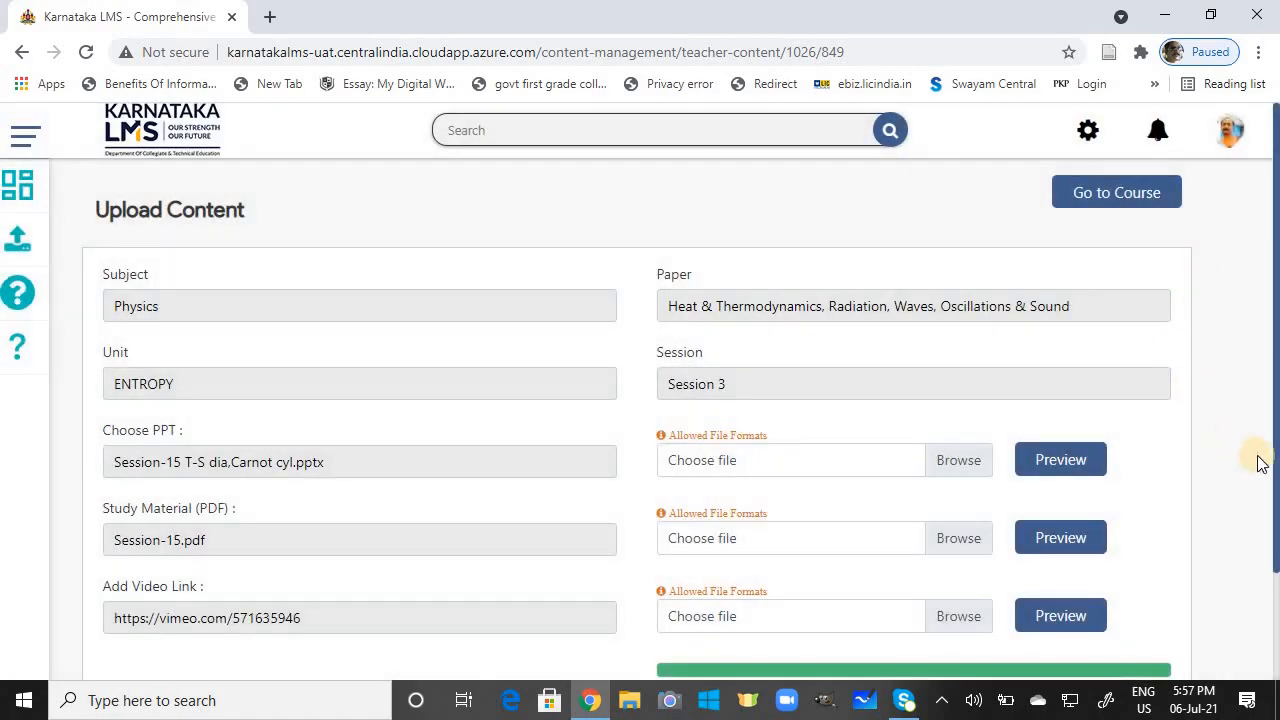
left_click_drag(1275, 492, 1275, 522)
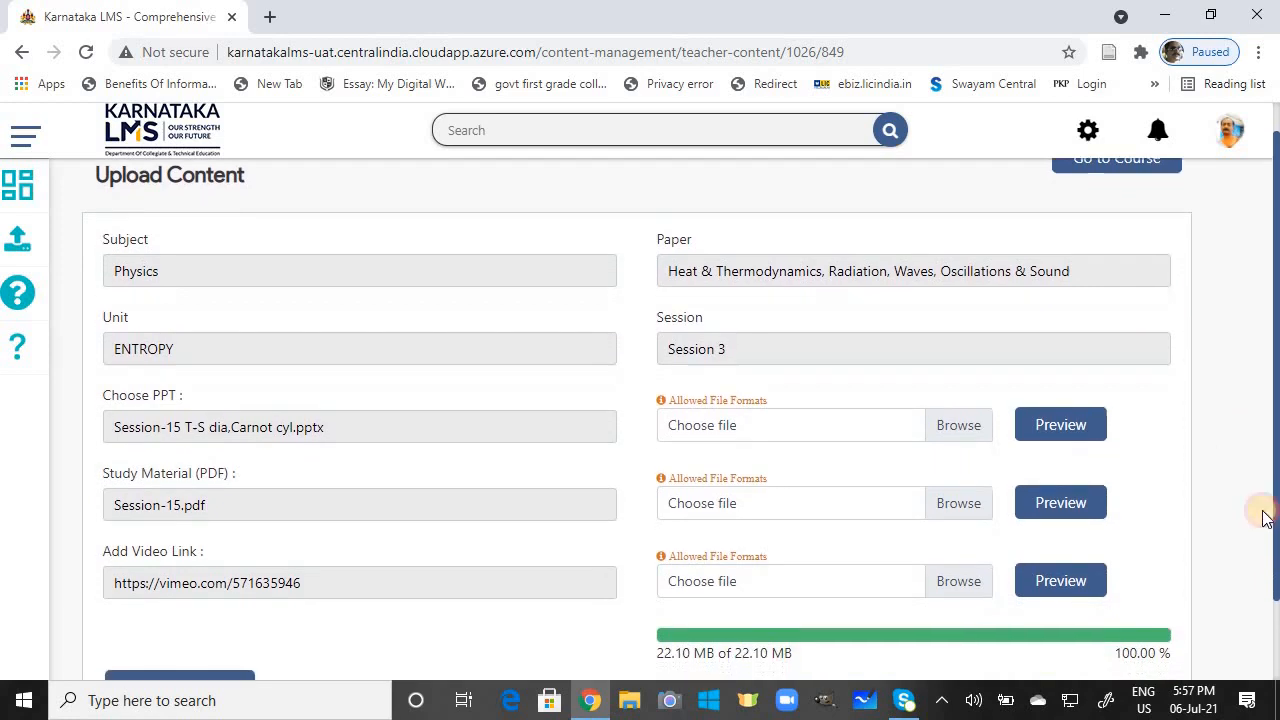
left_click(1084, 510)
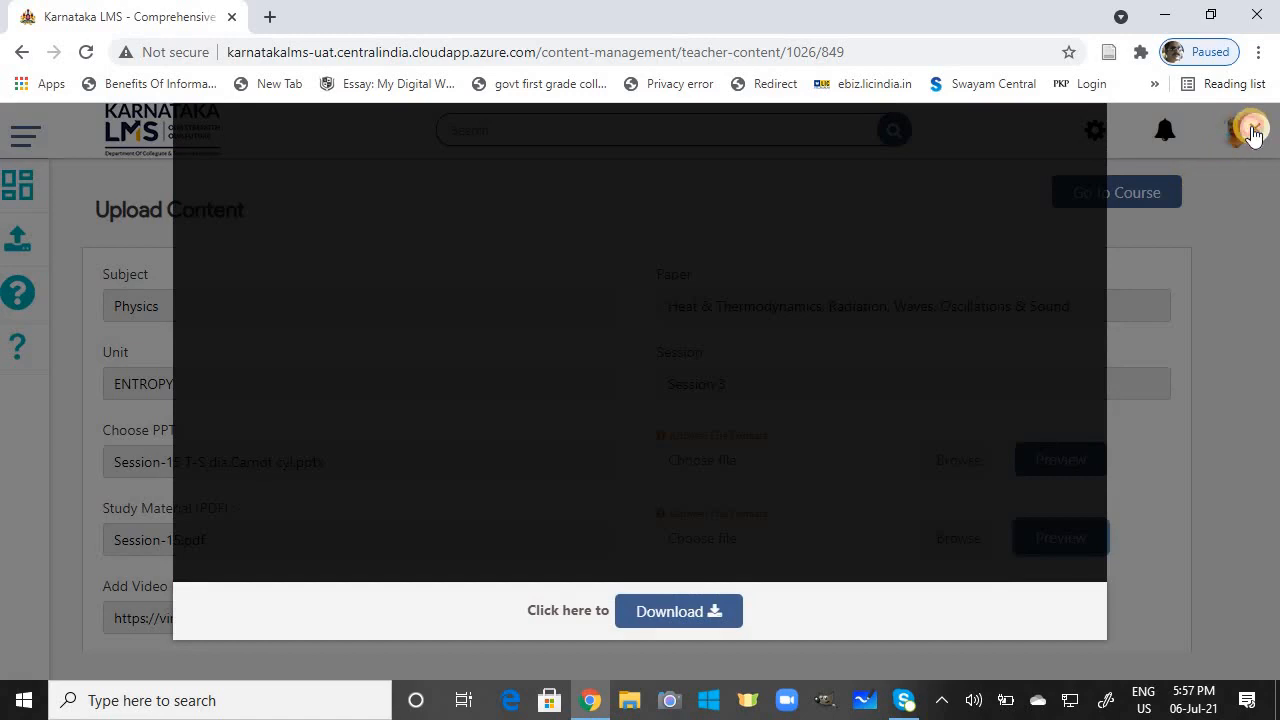
left_click(1254, 129)
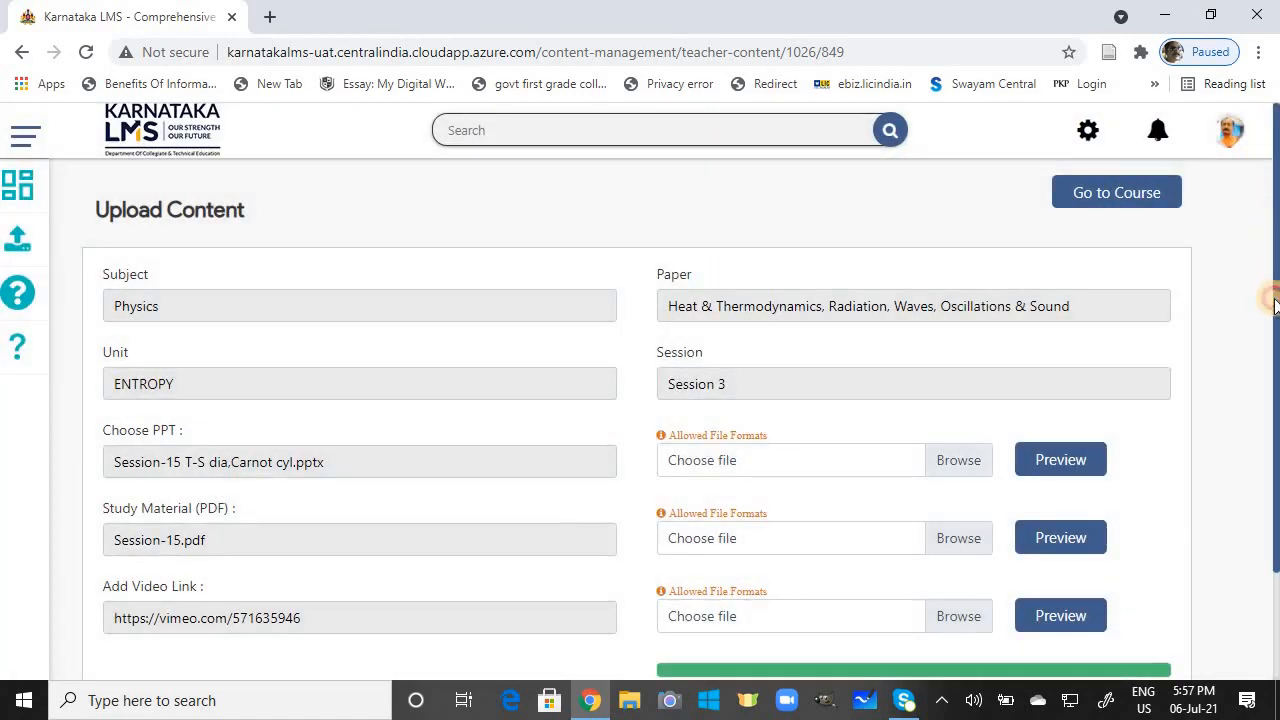
scroll(1271, 313, "down", 1)
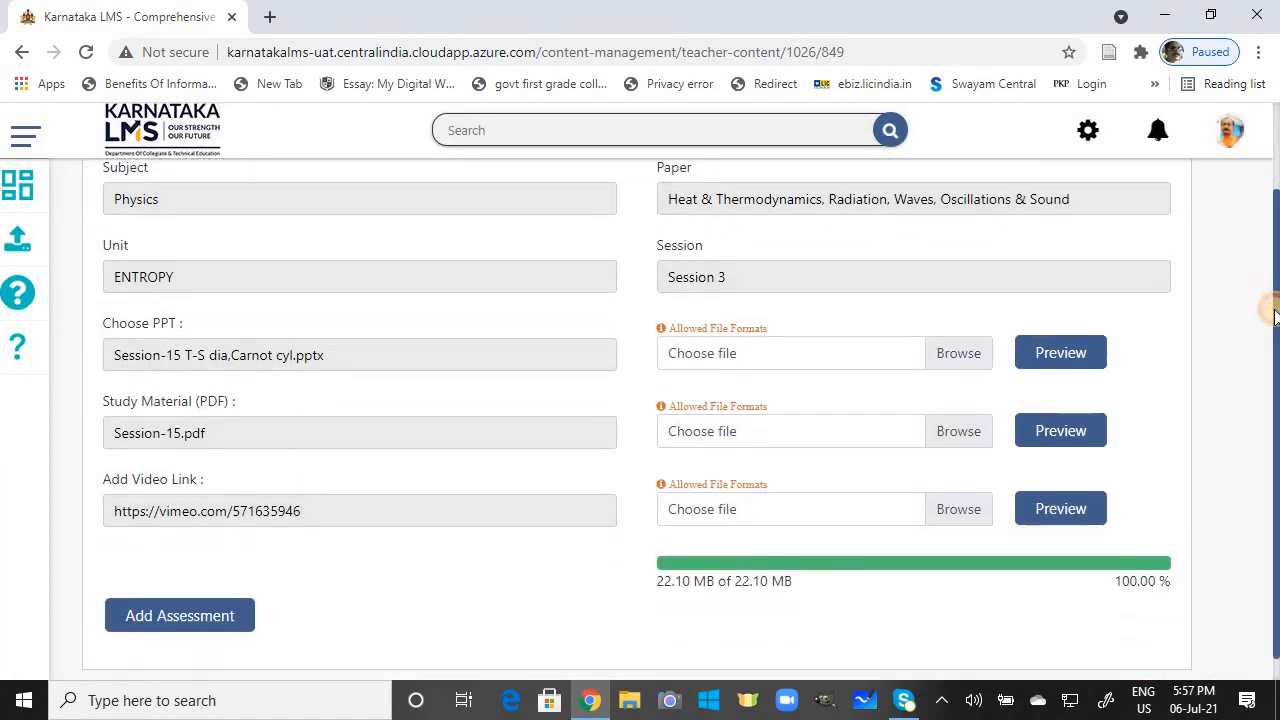
left_click(1078, 358)
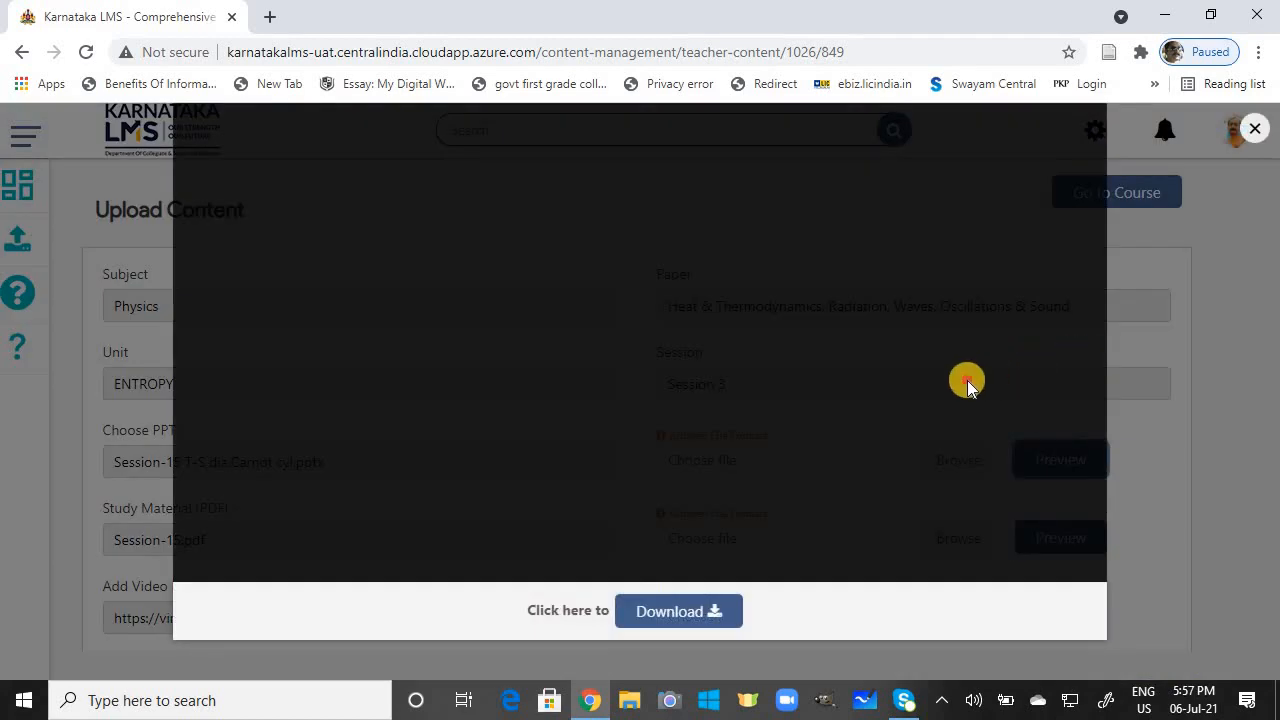
left_click(1255, 132)
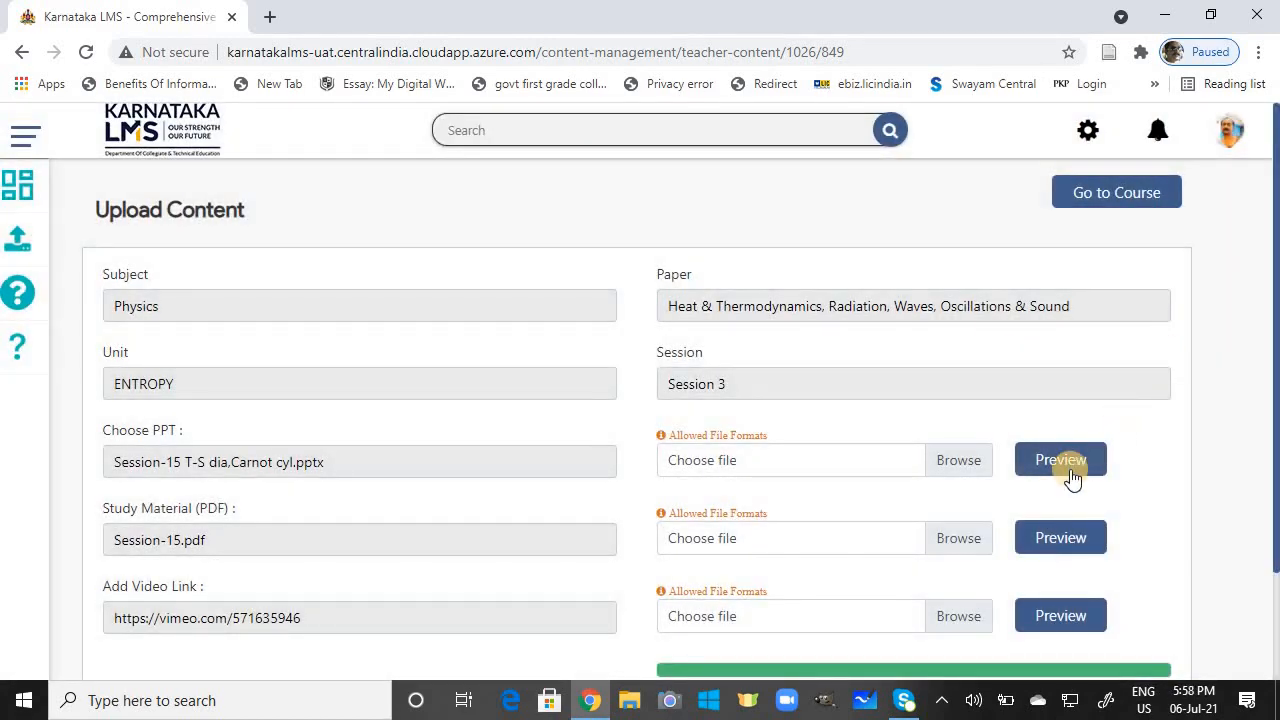
left_click(1070, 470)
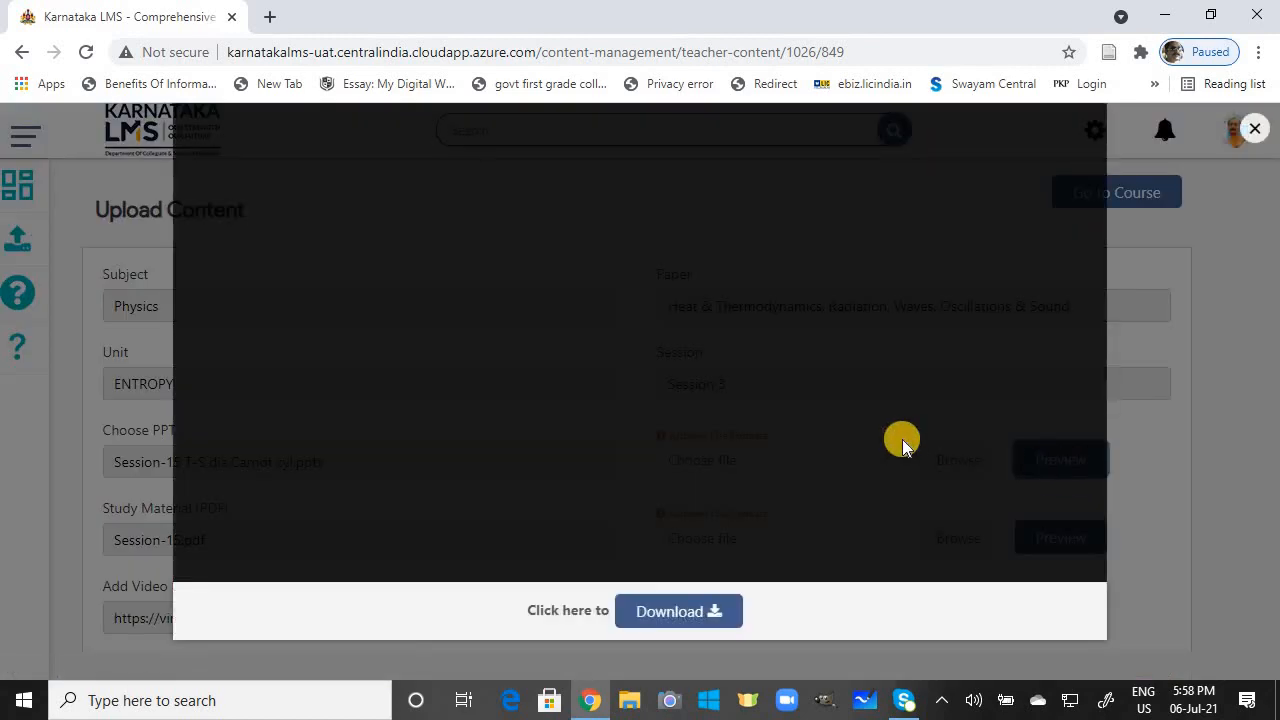
left_click(902, 441)
left_click(891, 243)
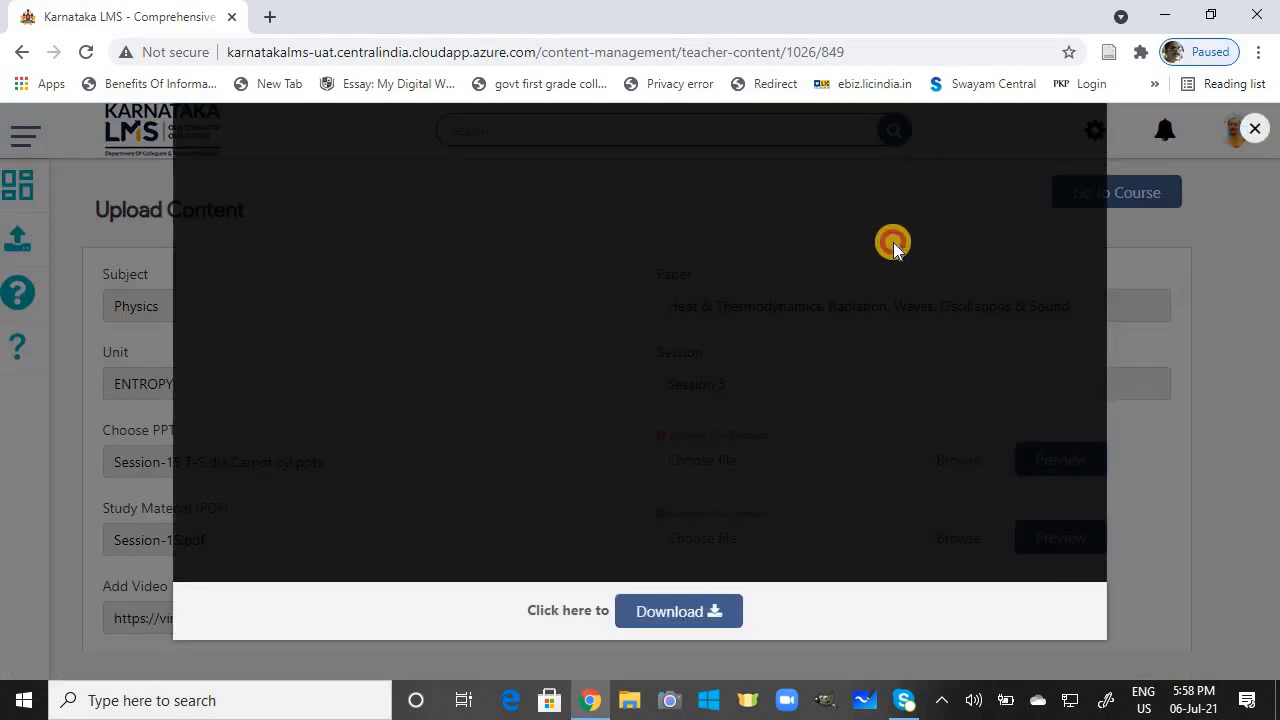
left_click(1254, 132)
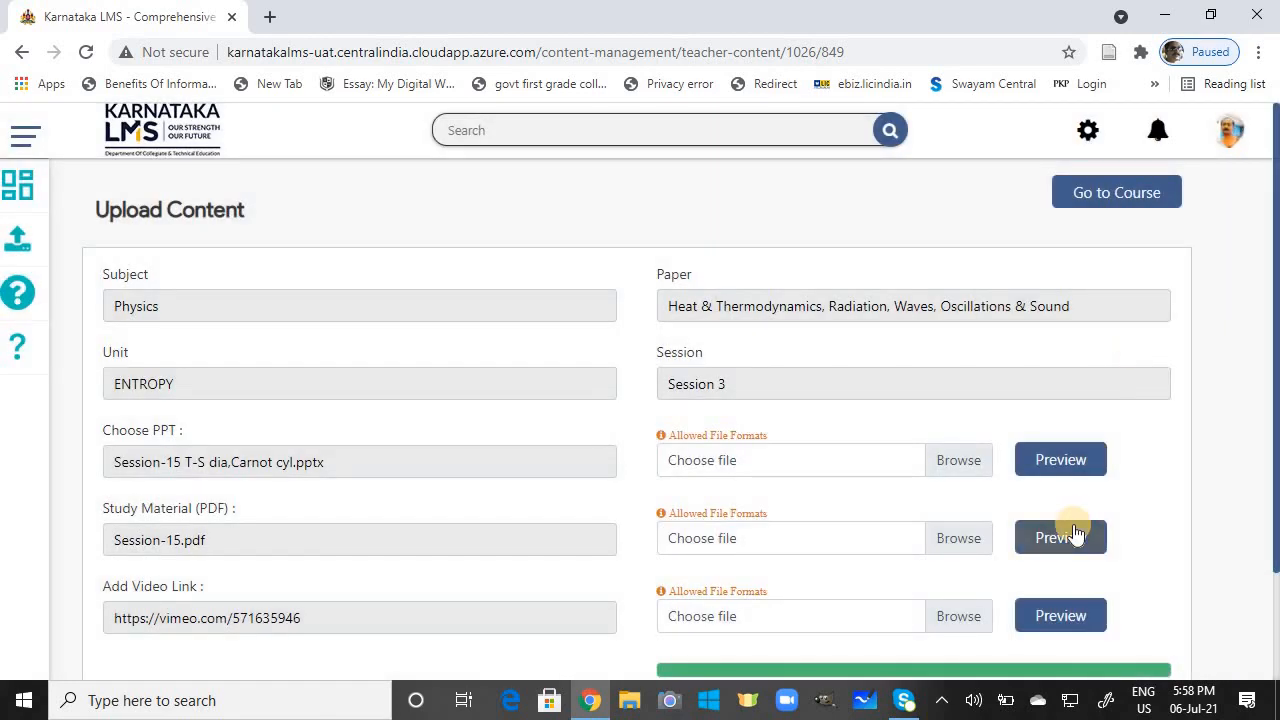
left_click(1073, 524)
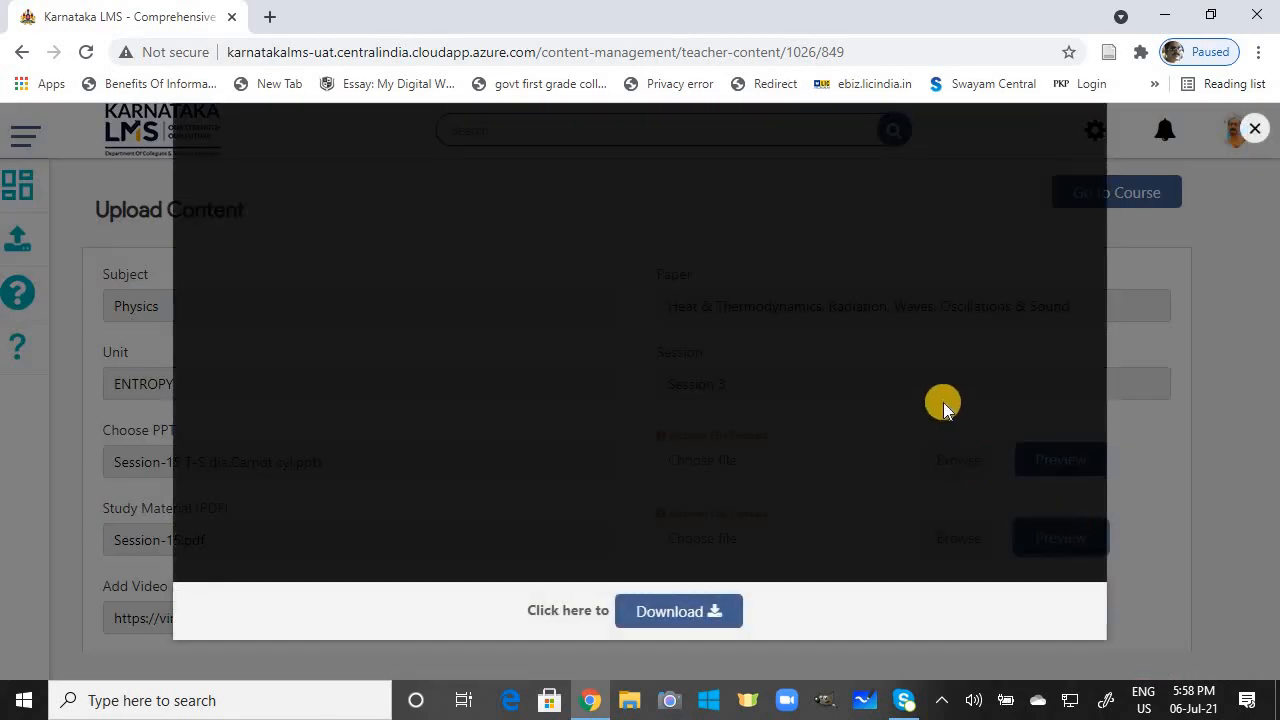
left_click(1254, 130)
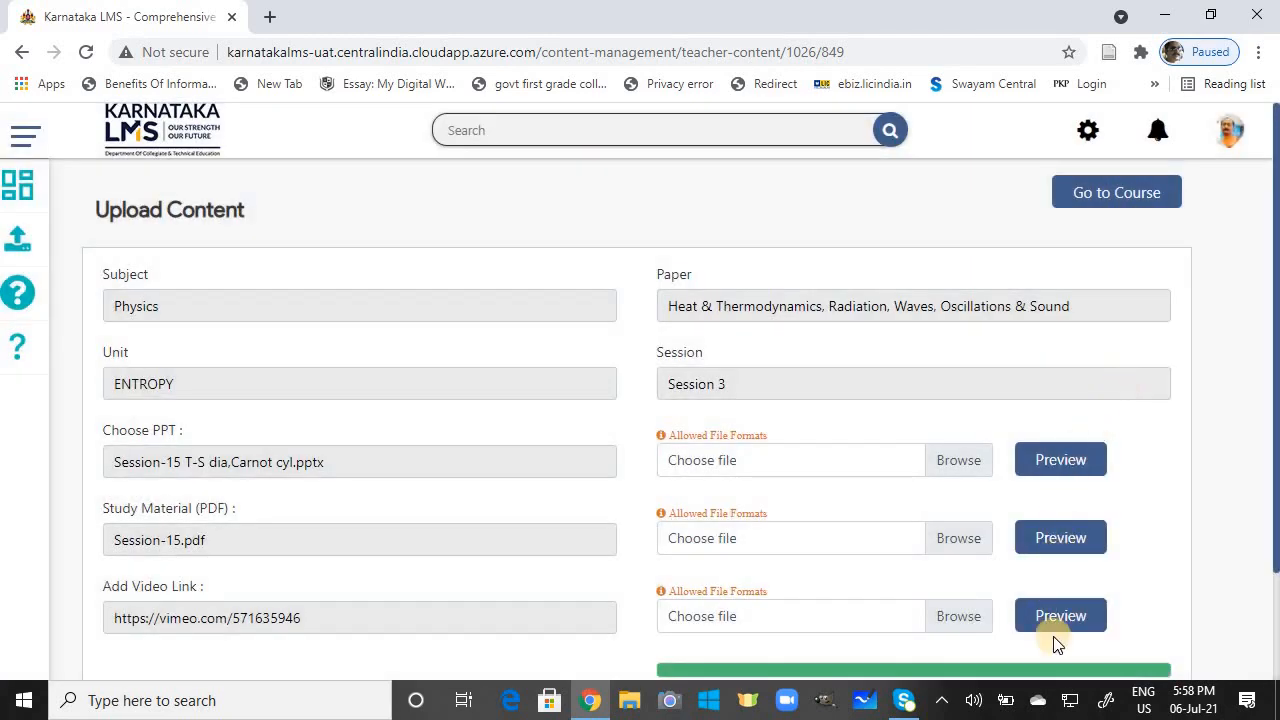
left_click(1065, 620)
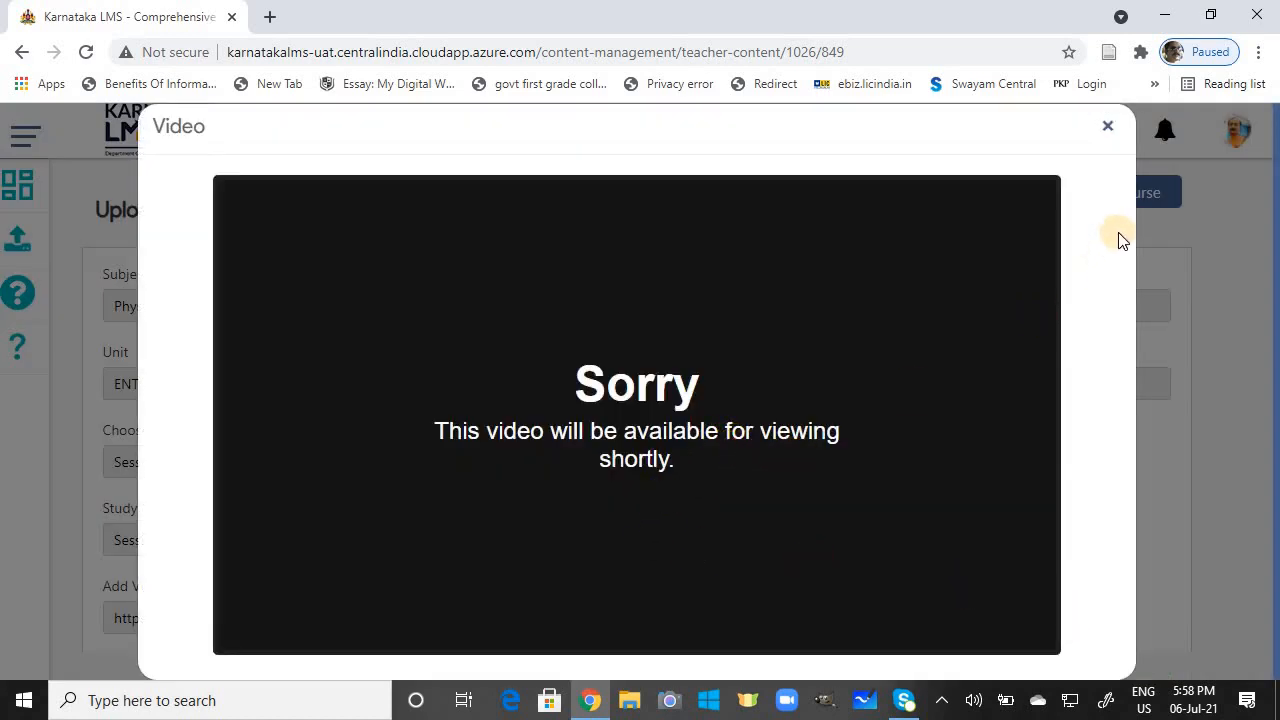
left_click(1107, 127)
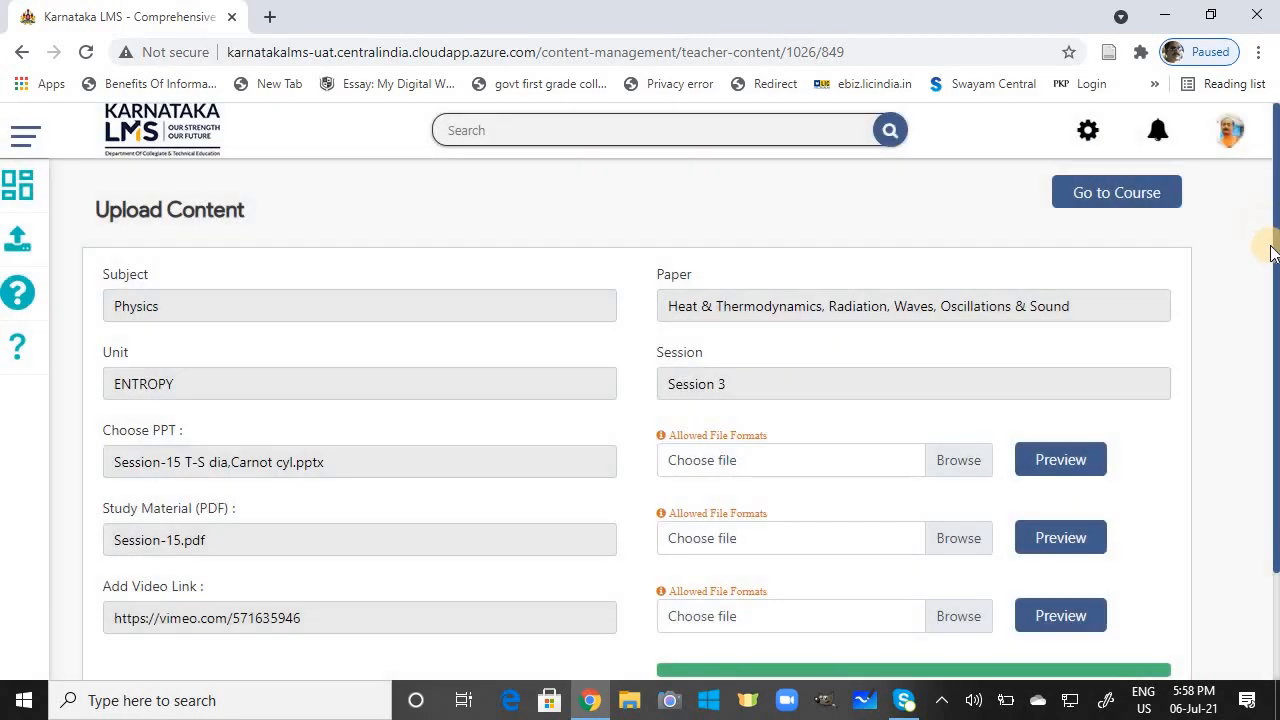
scroll(1270, 280, "down", 1)
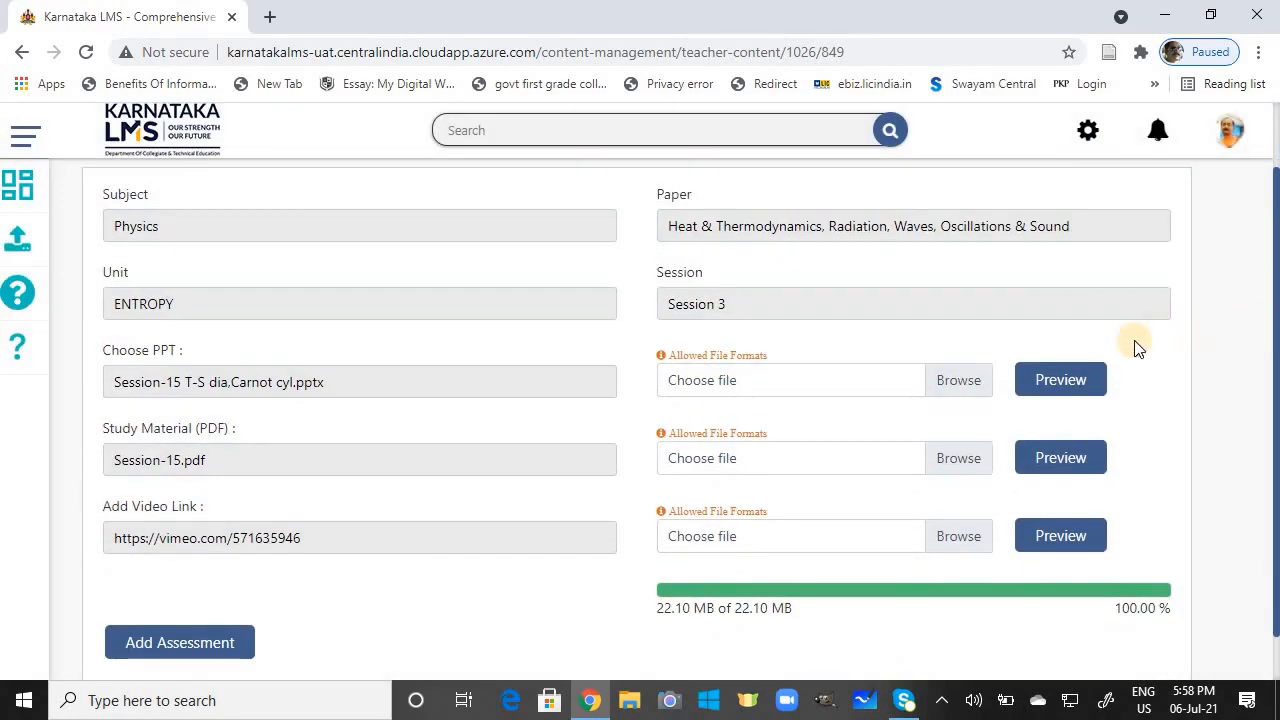
left_click(1066, 370)
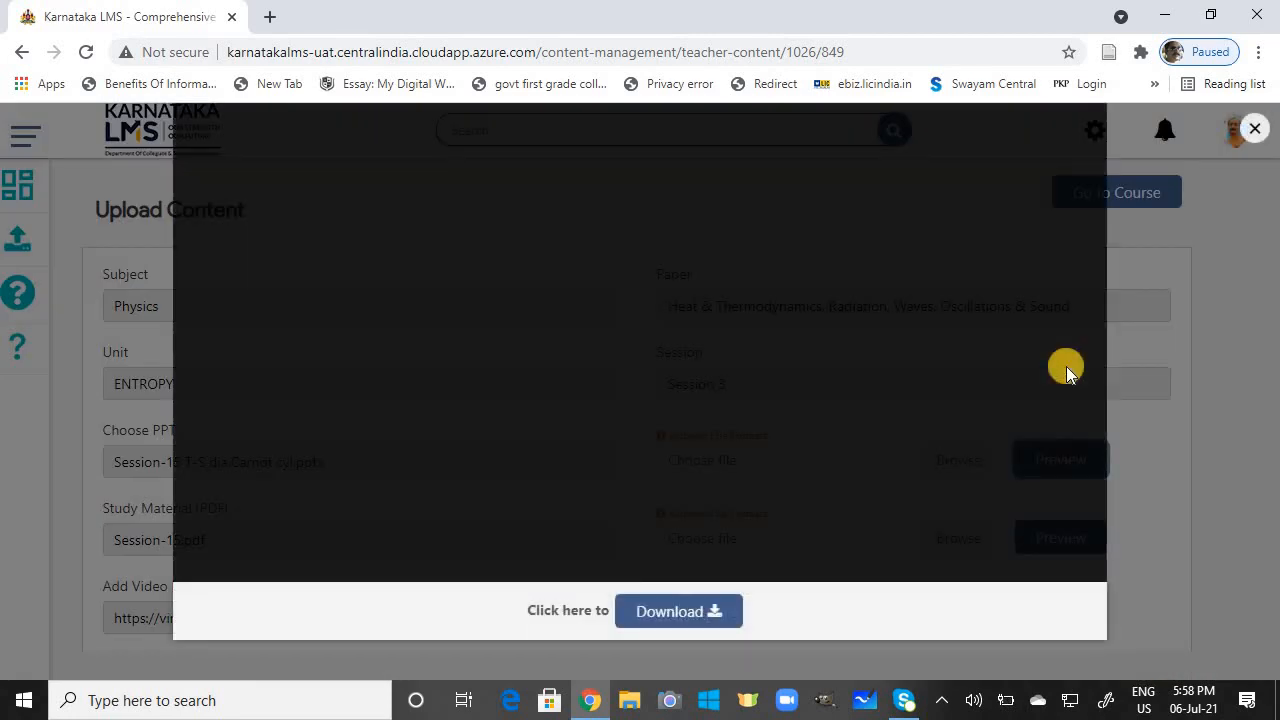
left_click(1254, 130)
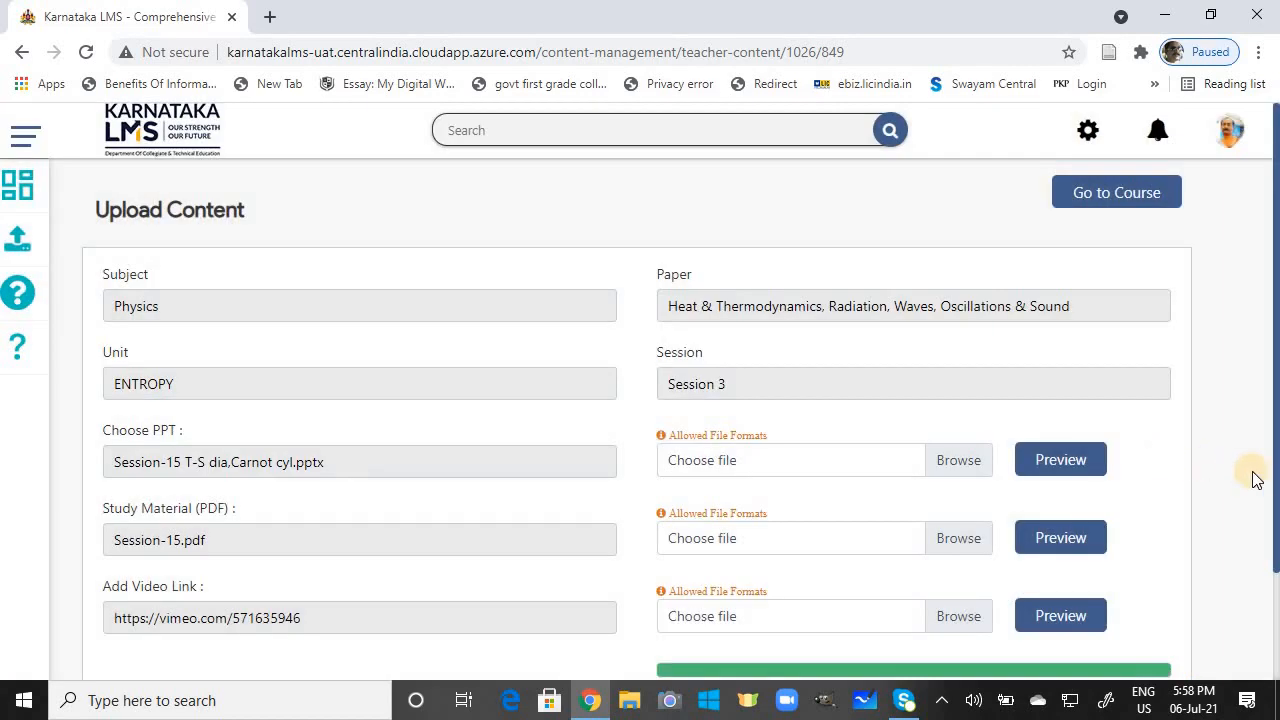
scroll(1262, 548, "down", 1)
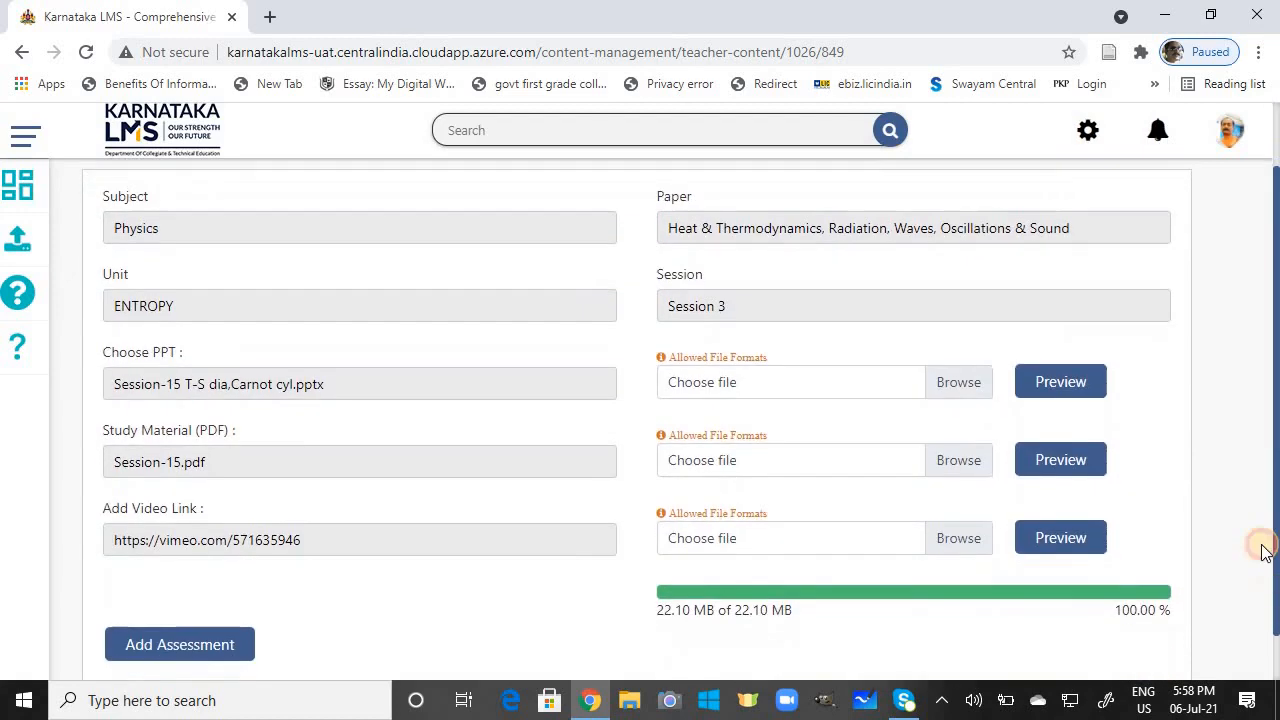
left_click(1080, 461)
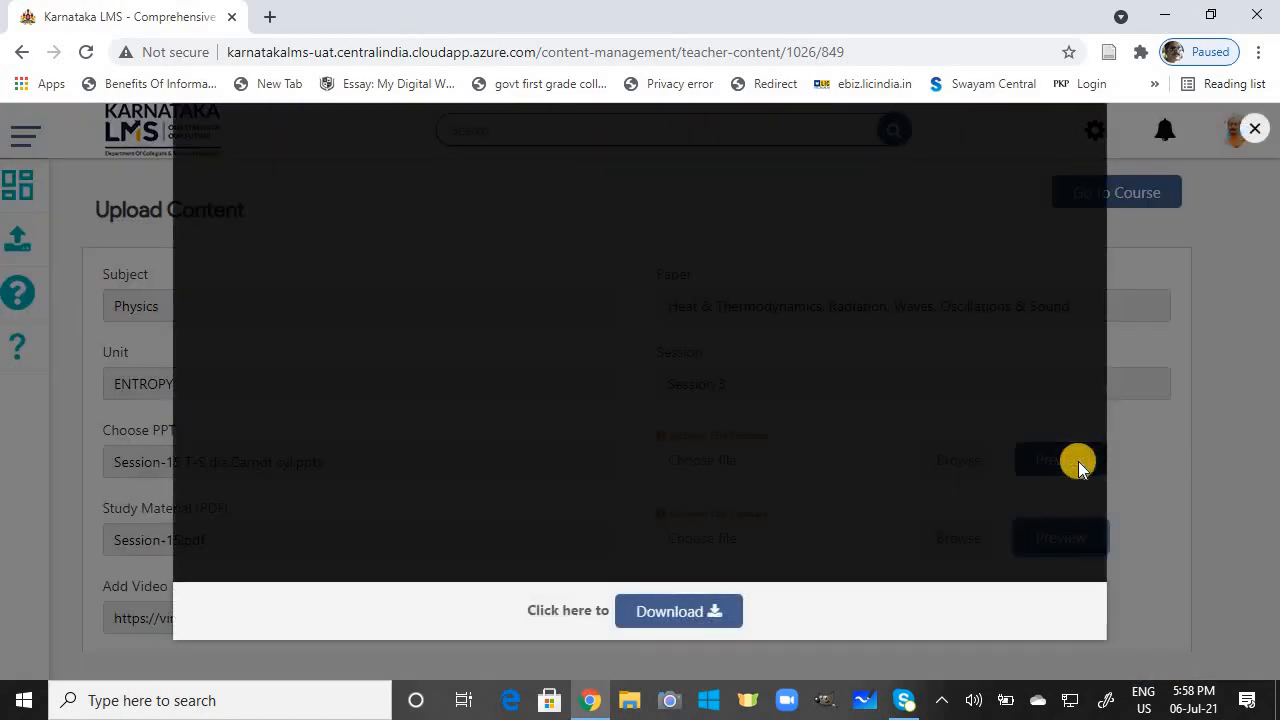
left_click(1256, 129)
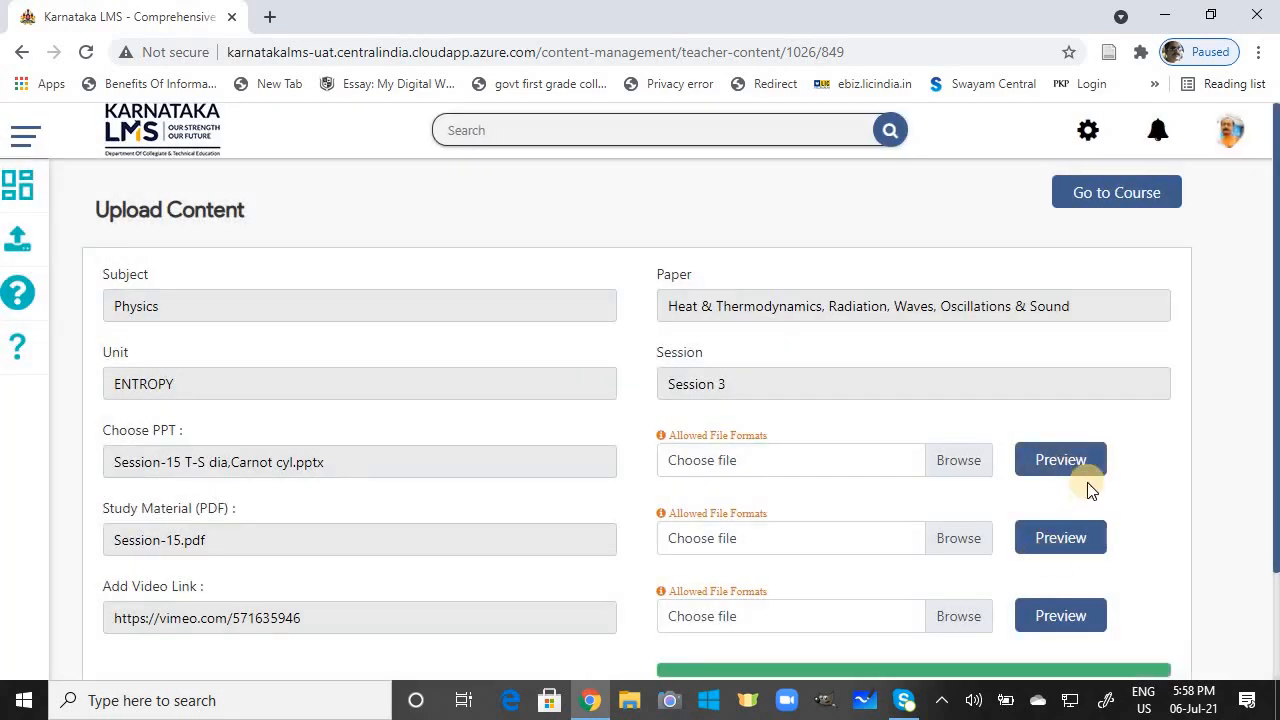
Step: Preview the session's PPT through to the end, then close the preview
left_click(1082, 461)
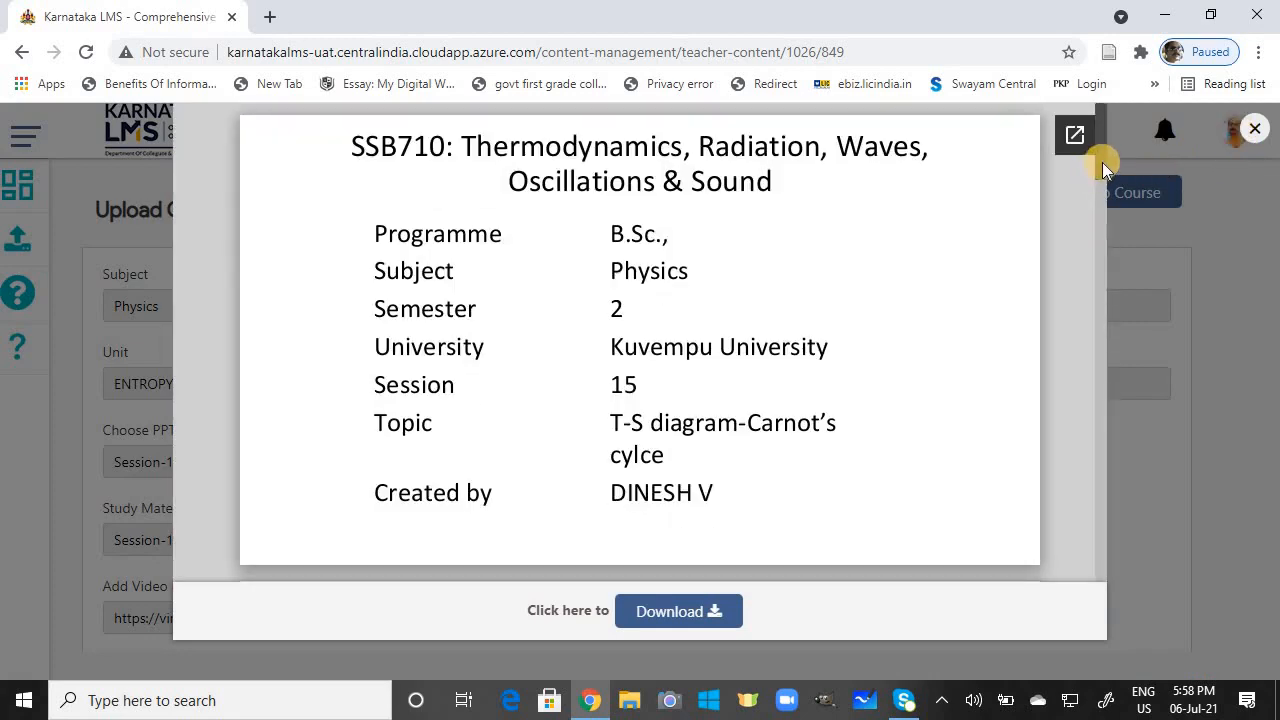
left_click_drag(1102, 162, 1114, 610)
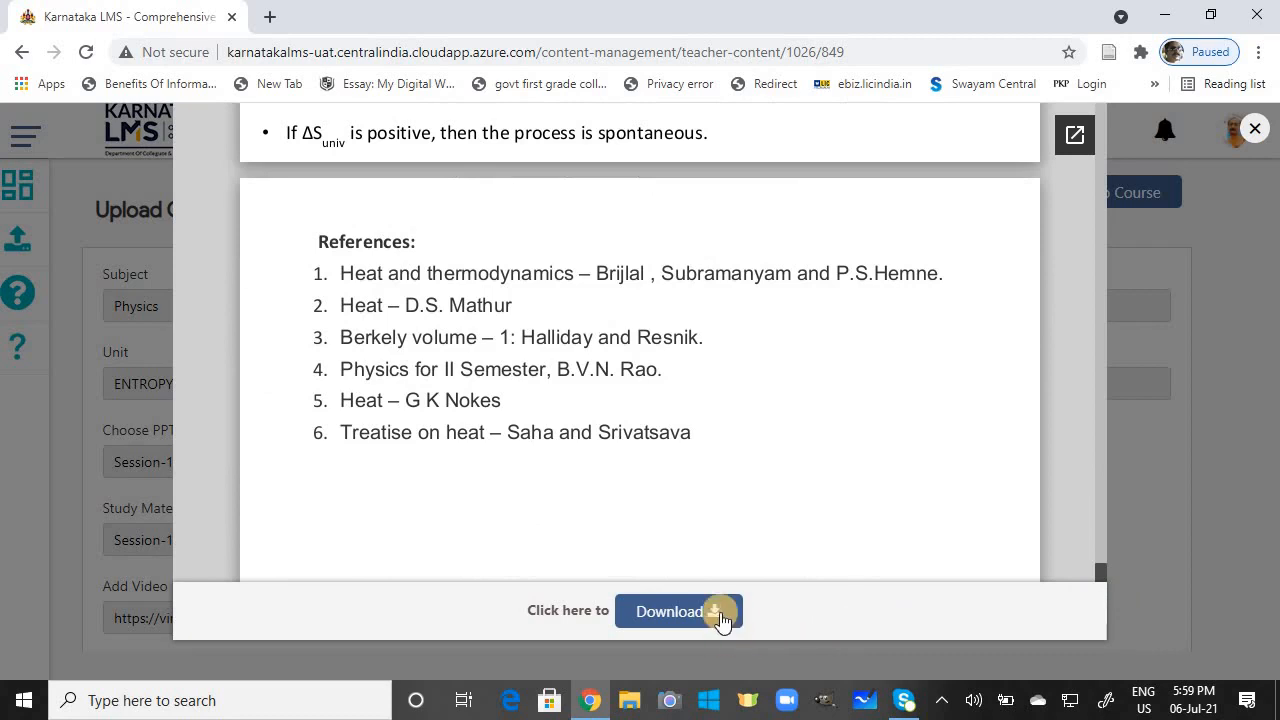
left_click(1256, 129)
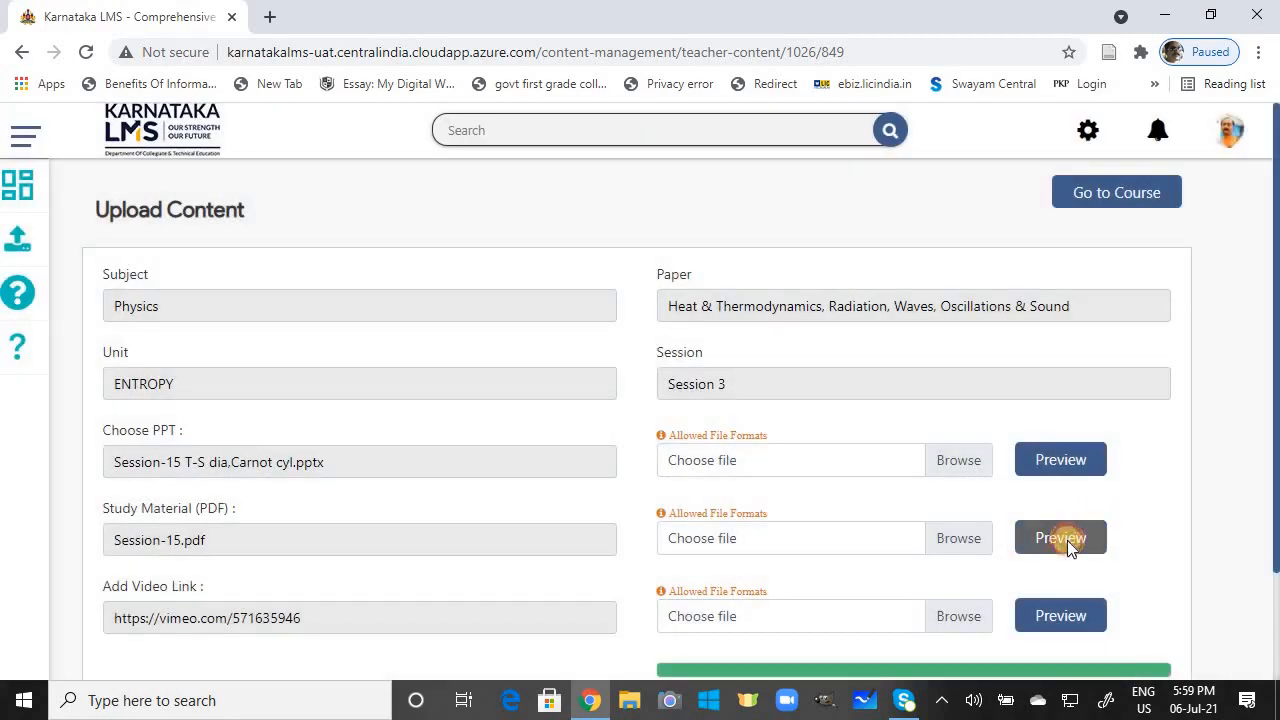
left_click(1062, 538)
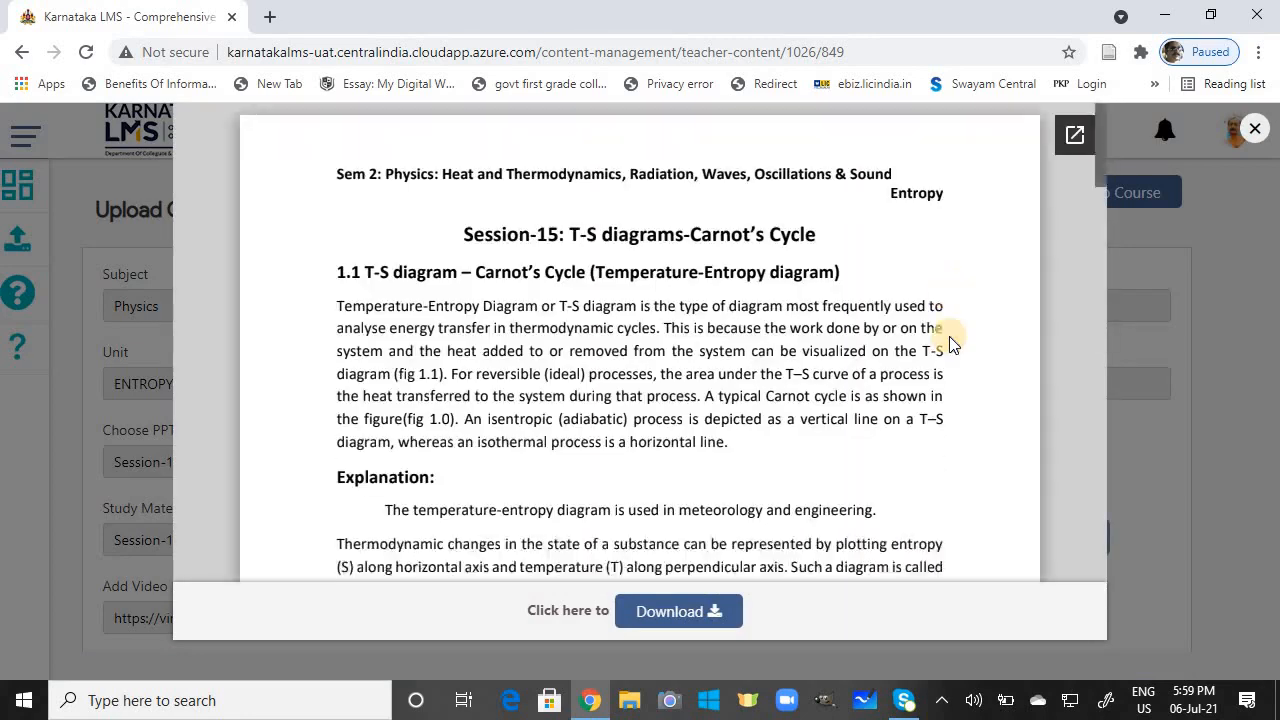
left_click(1096, 261)
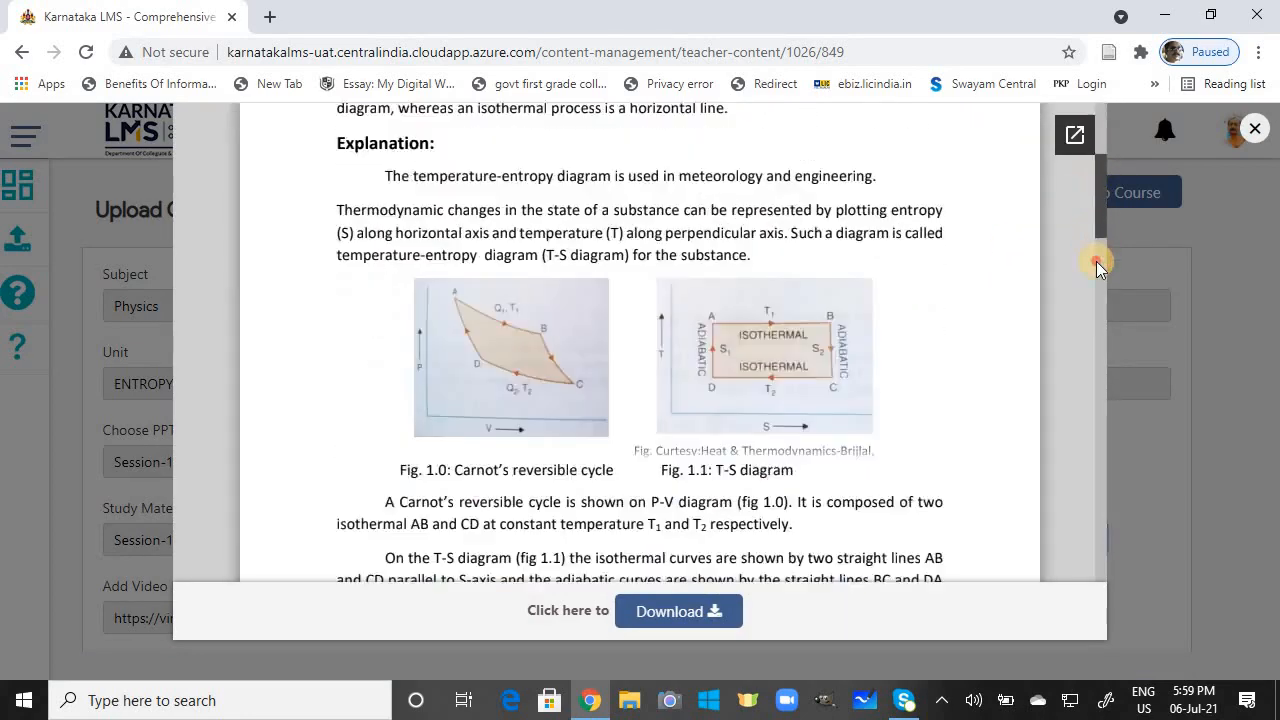
left_click_drag(1096, 261, 1096, 595)
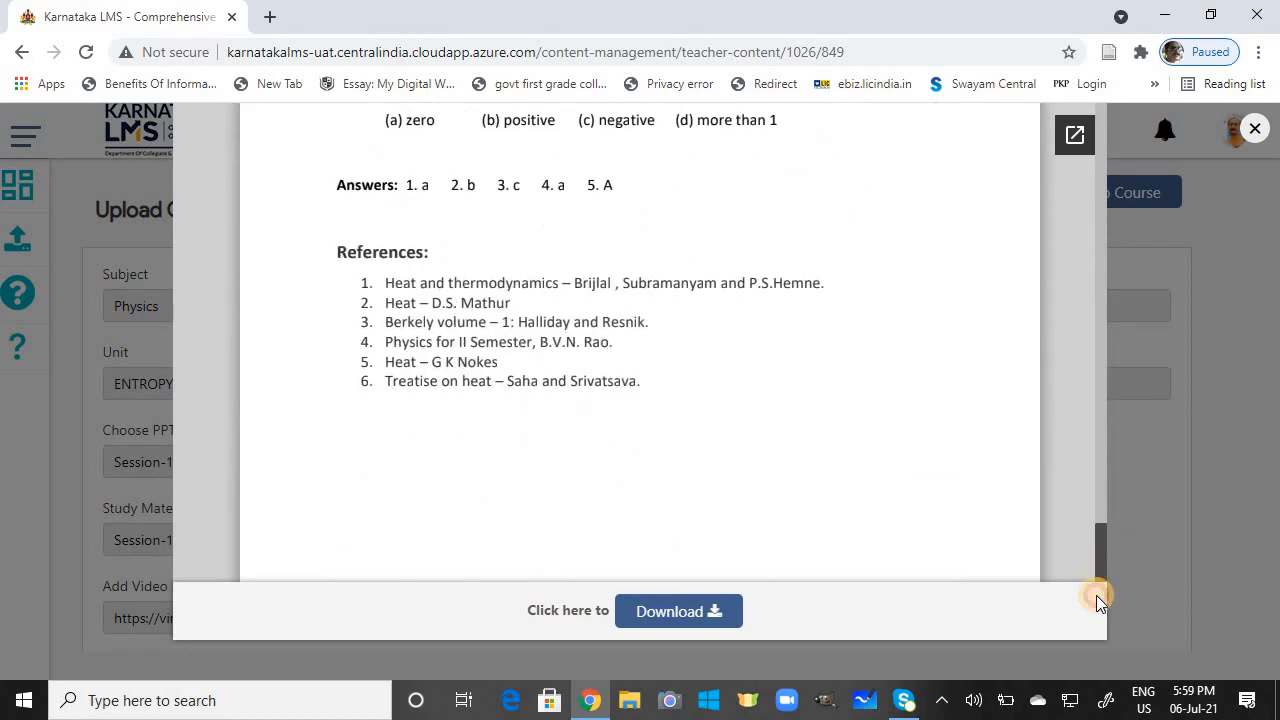
left_click(1254, 128)
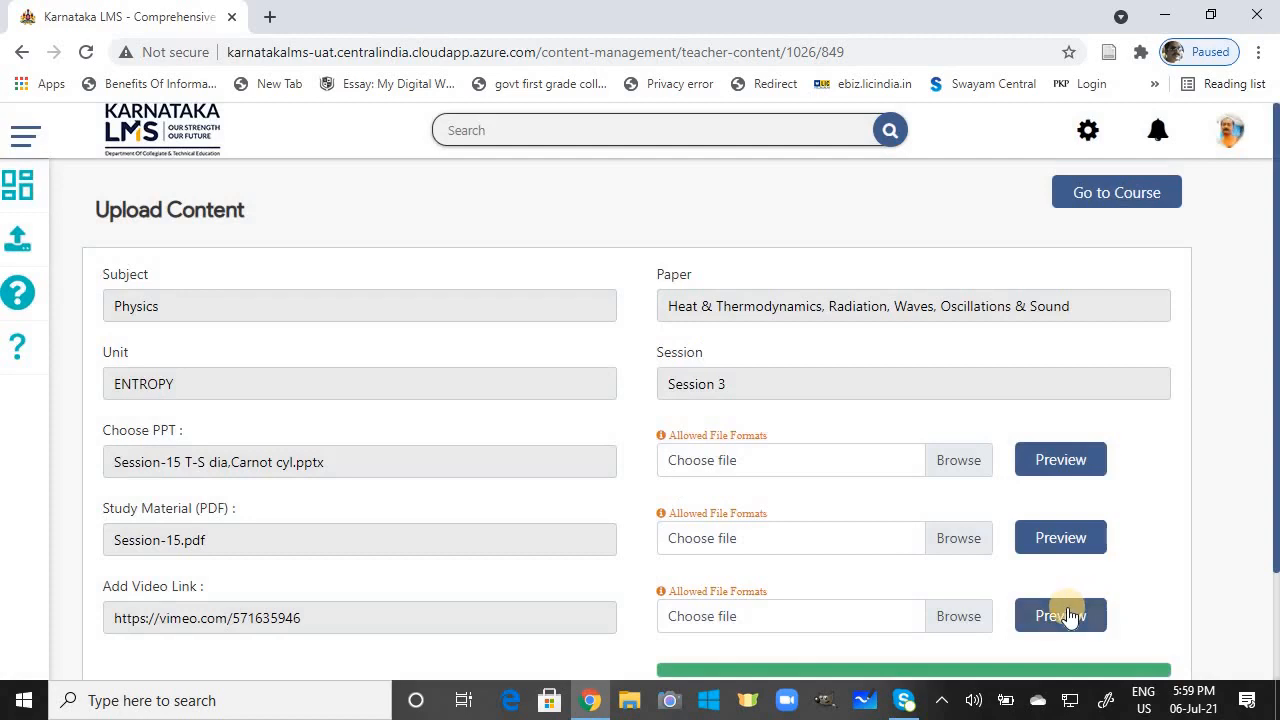
left_click(1066, 608)
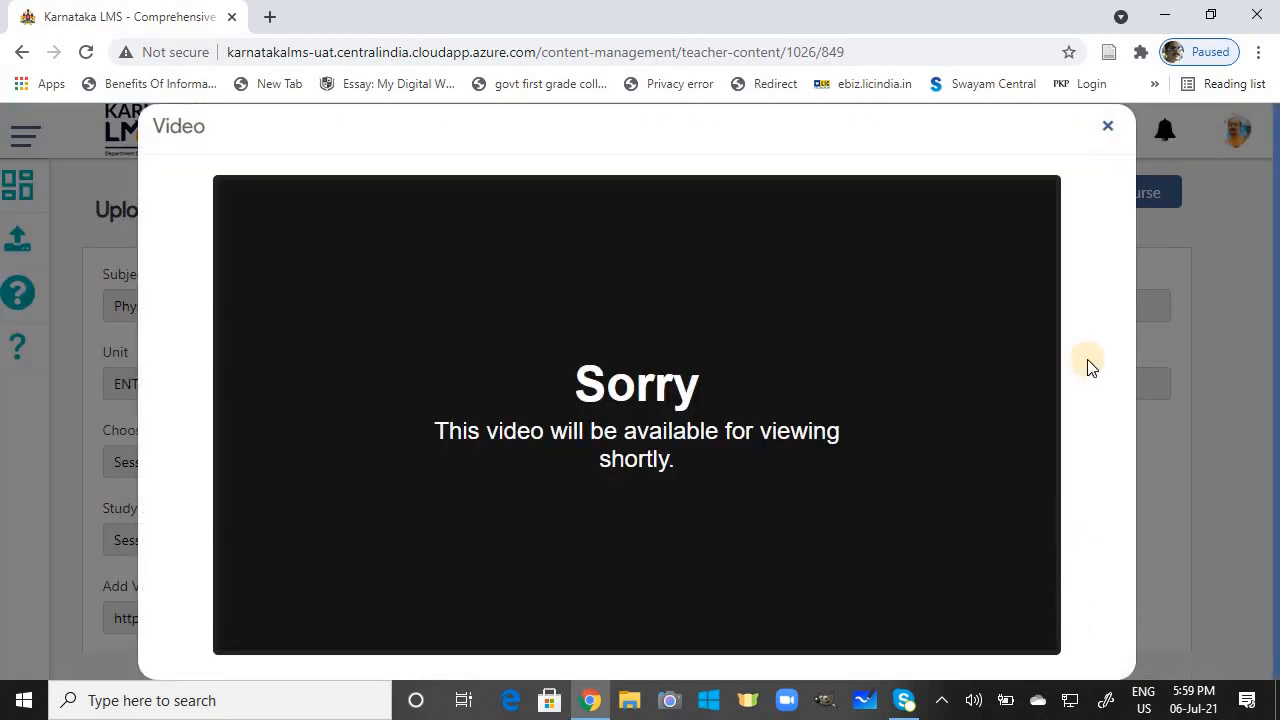
left_click(1108, 130)
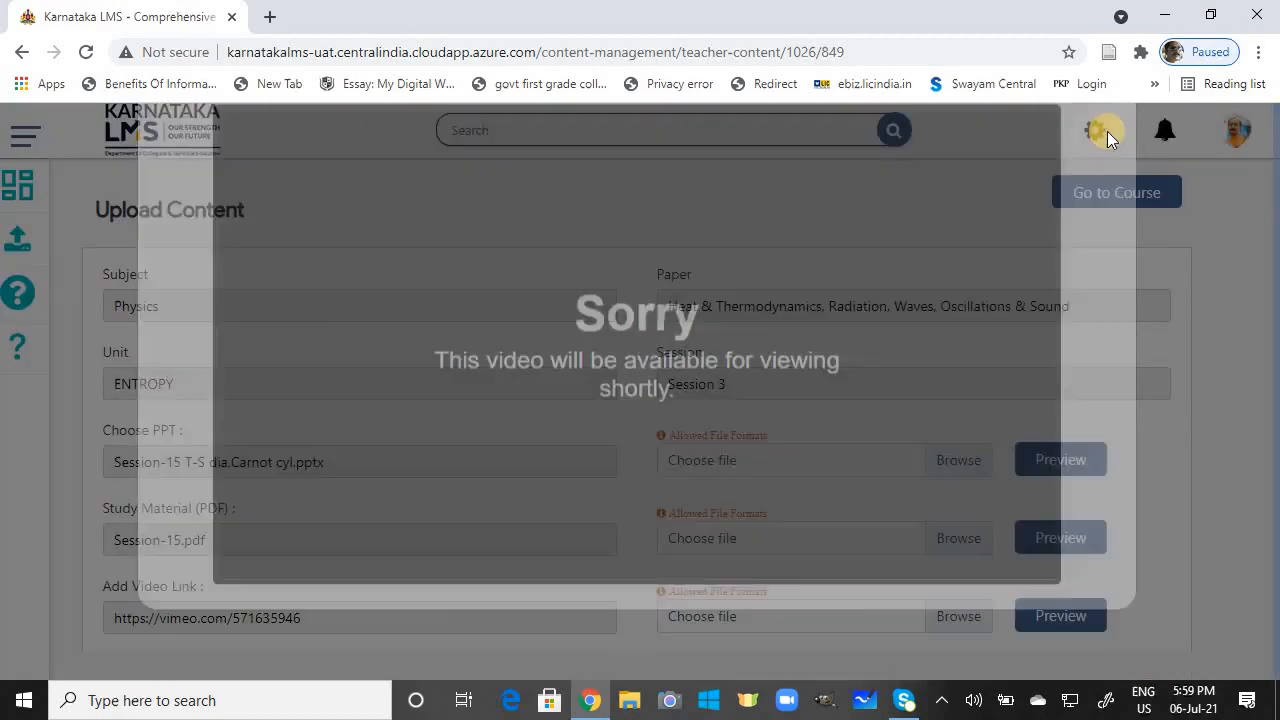
left_click_drag(1272, 508, 1269, 534)
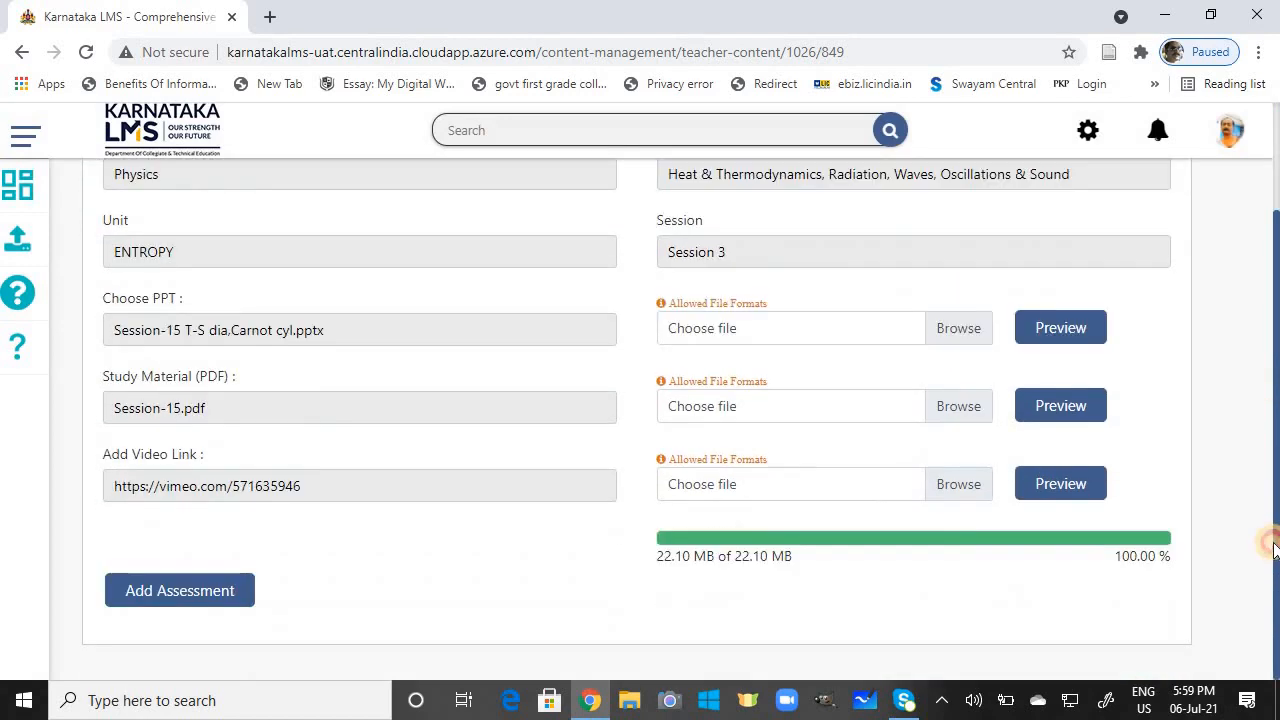
Step: Add an assessment and import Session-015.xlsx from 2-Sem > MCQs 2-Sem > MCQ Unit-2 > Final upload
left_click(229, 585)
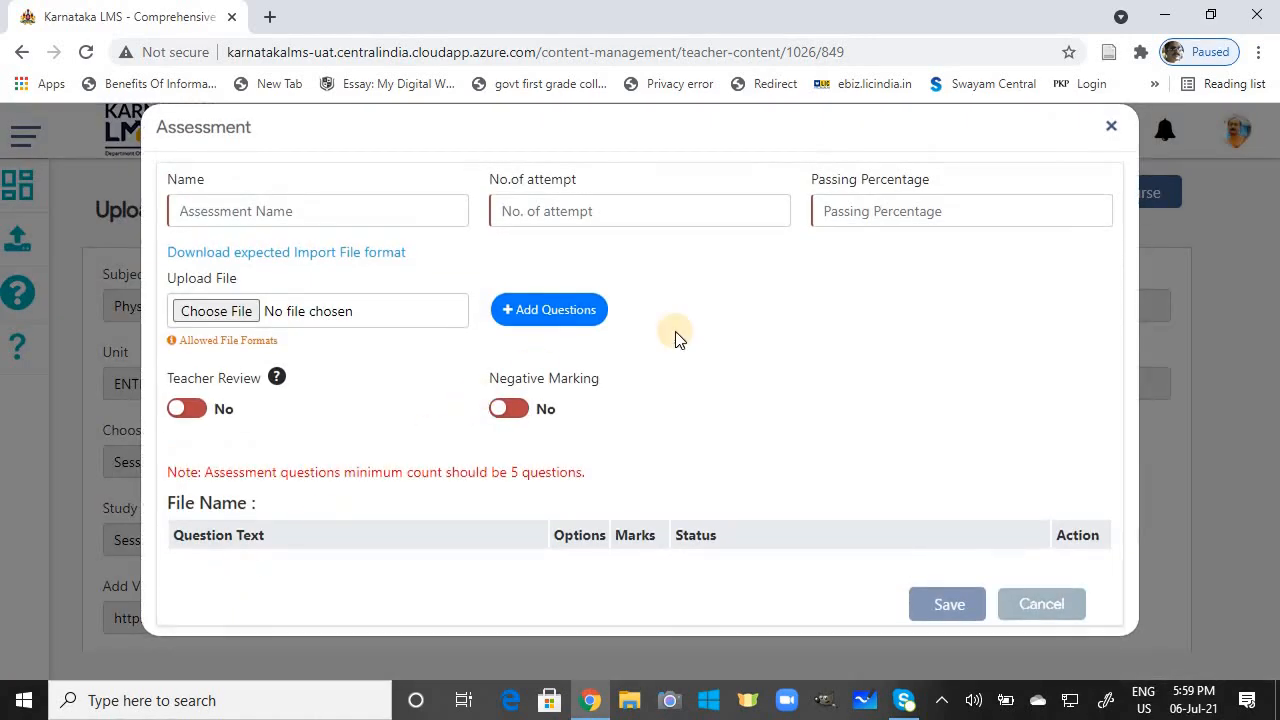
left_click(222, 311)
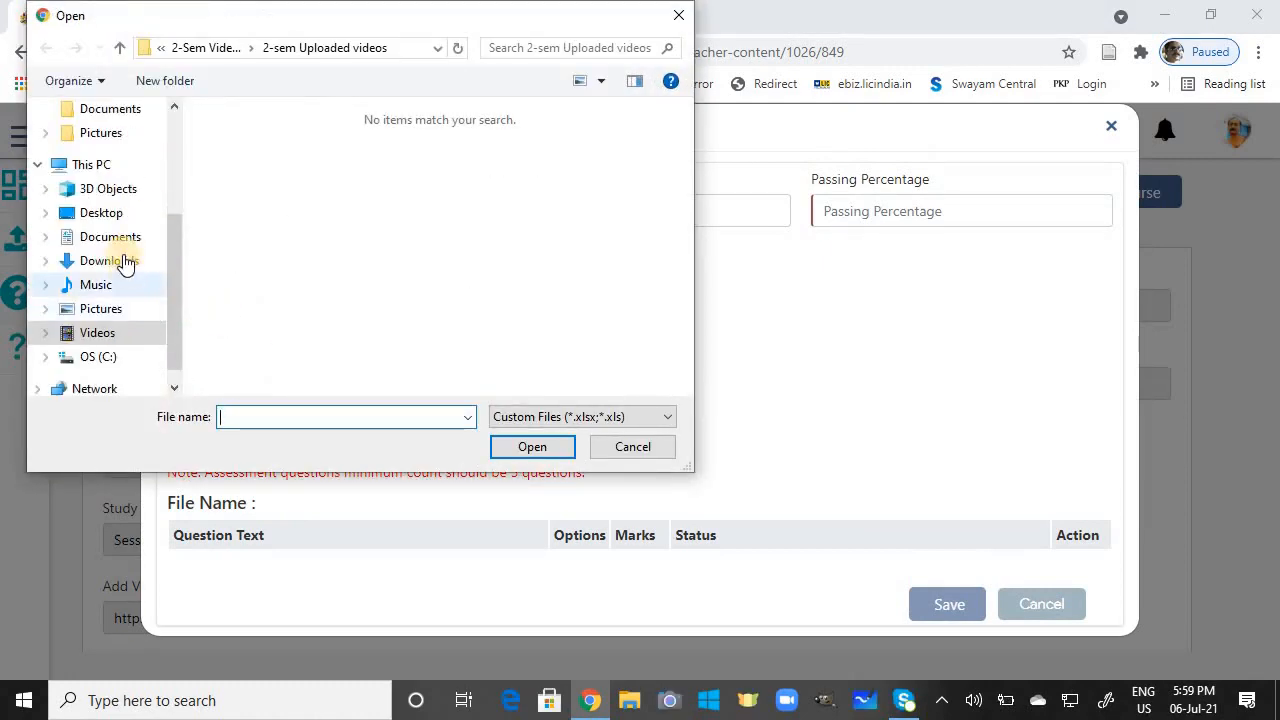
left_click(112, 237)
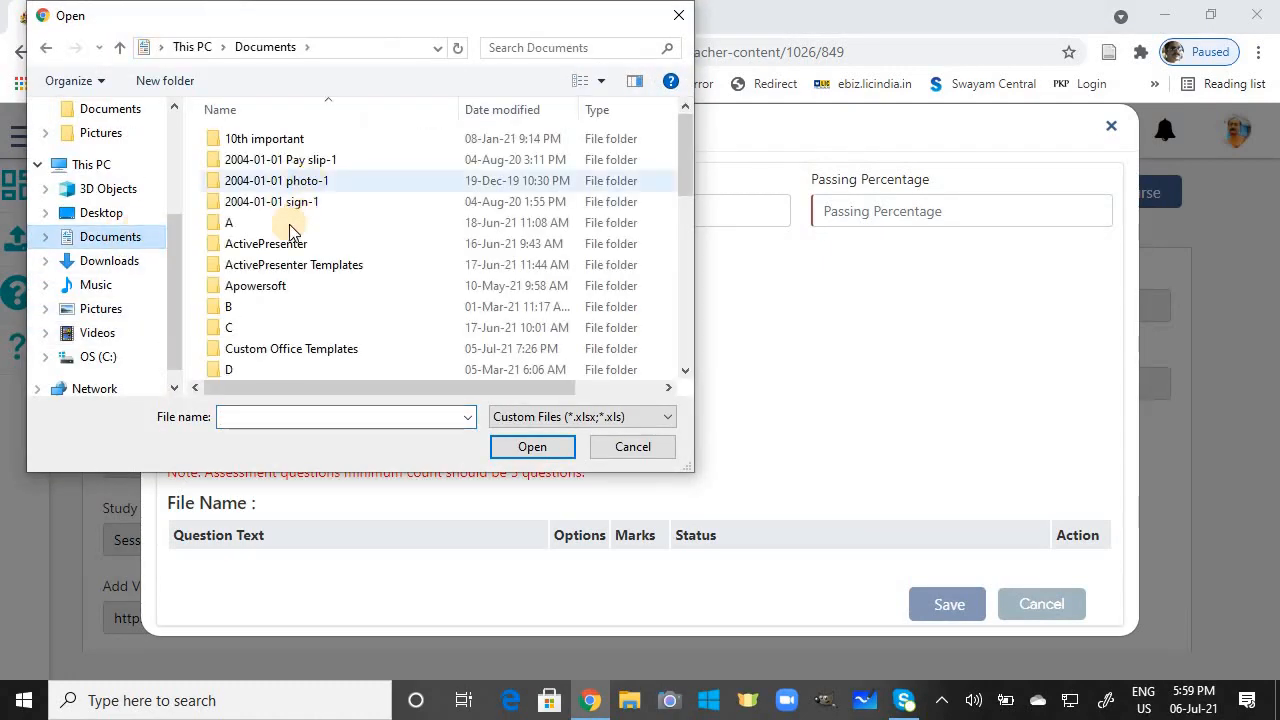
double_click(232, 305)
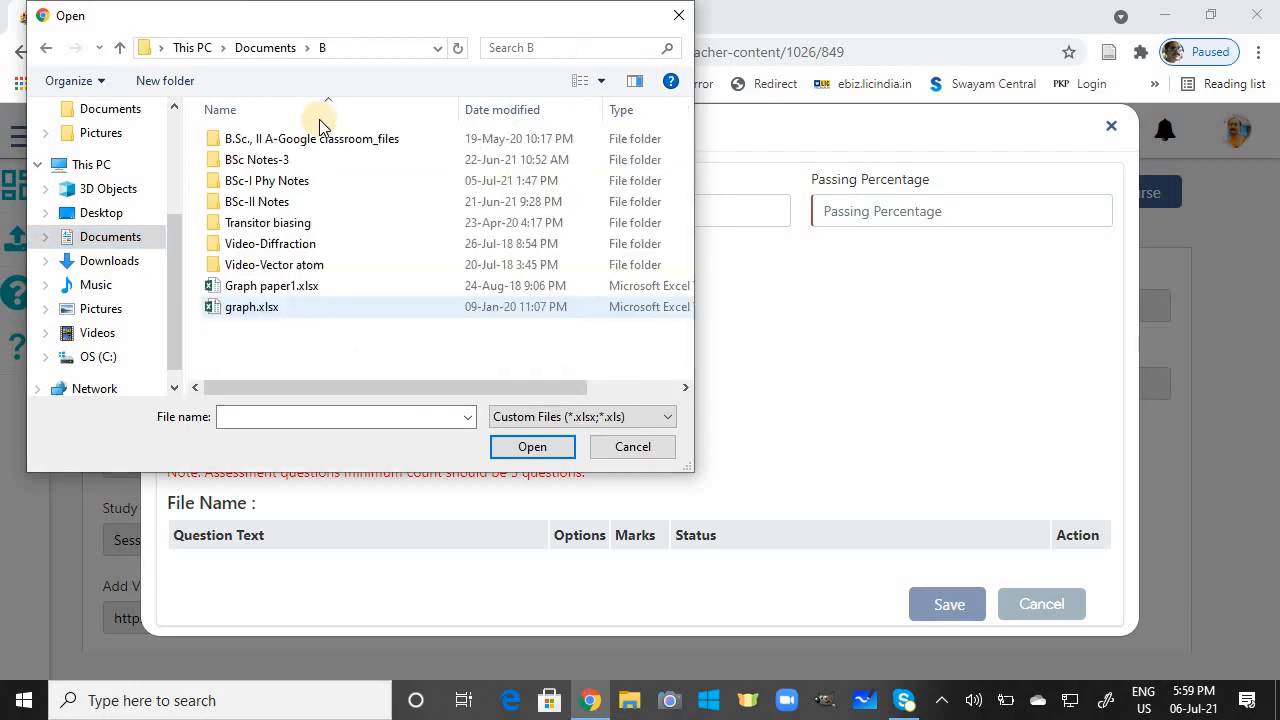
left_click(266, 179)
double_click(266, 179)
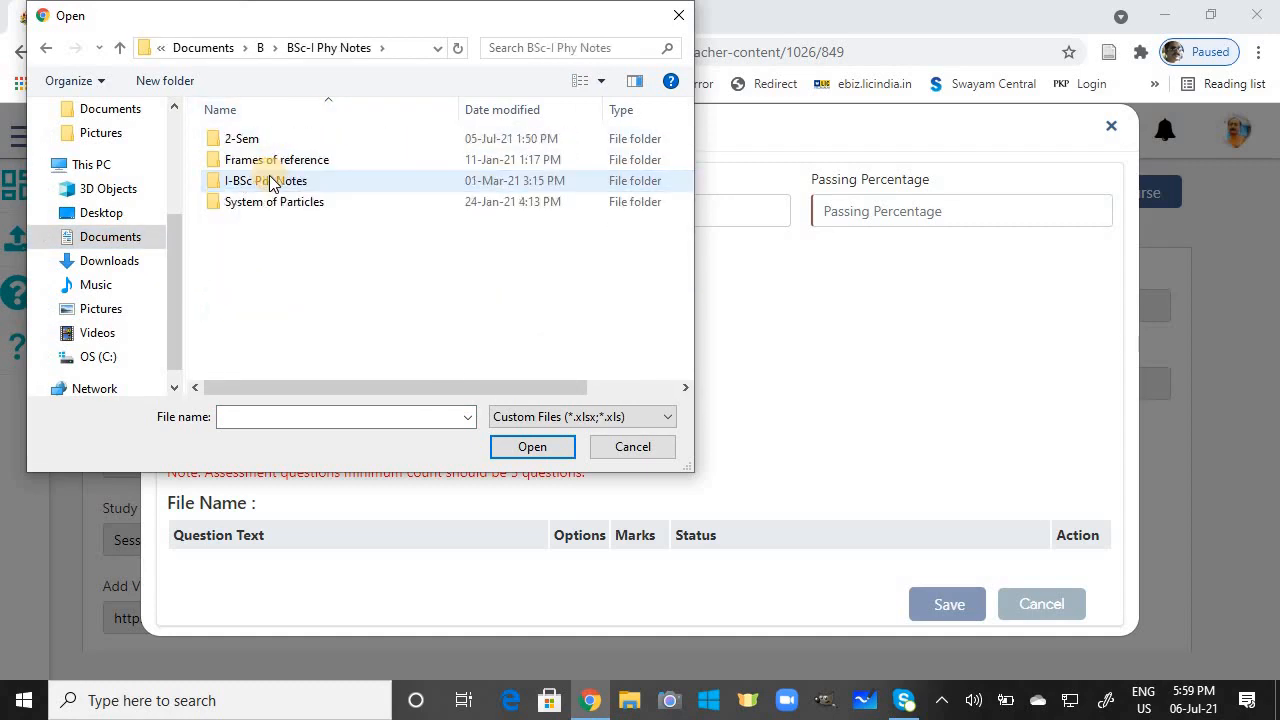
double_click(249, 140)
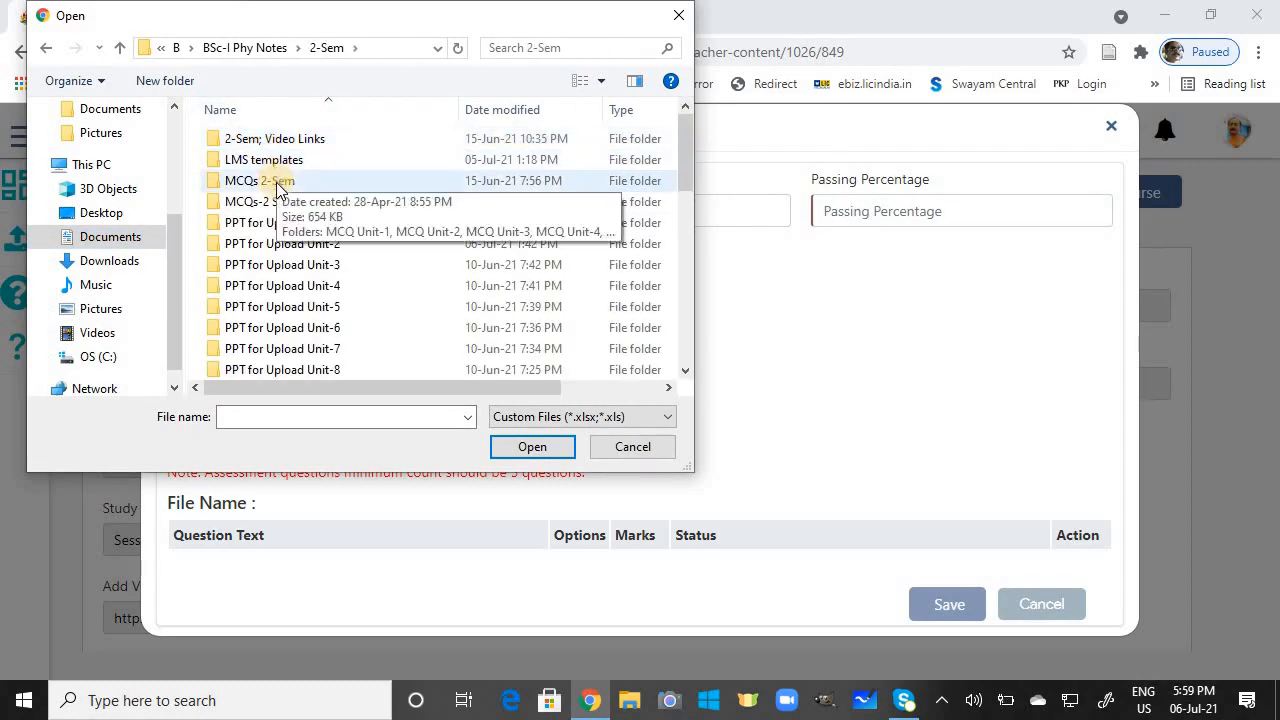
left_click(279, 187)
double_click(279, 185)
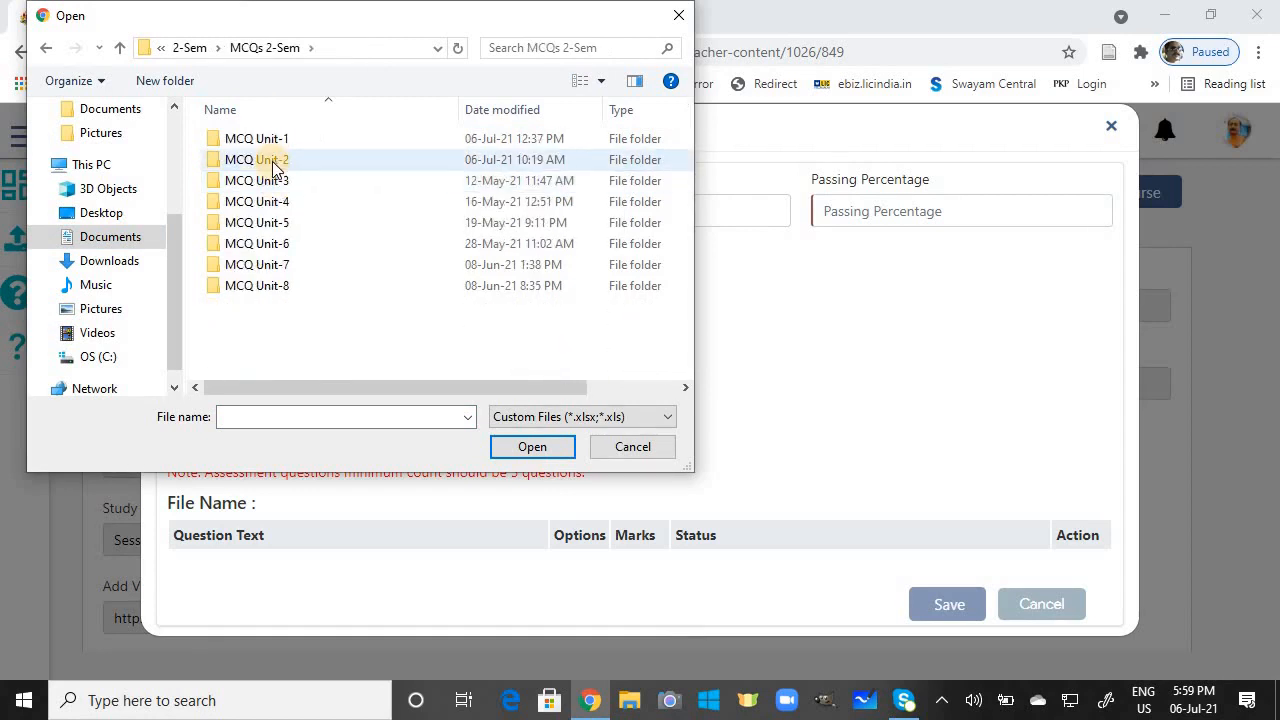
double_click(272, 161)
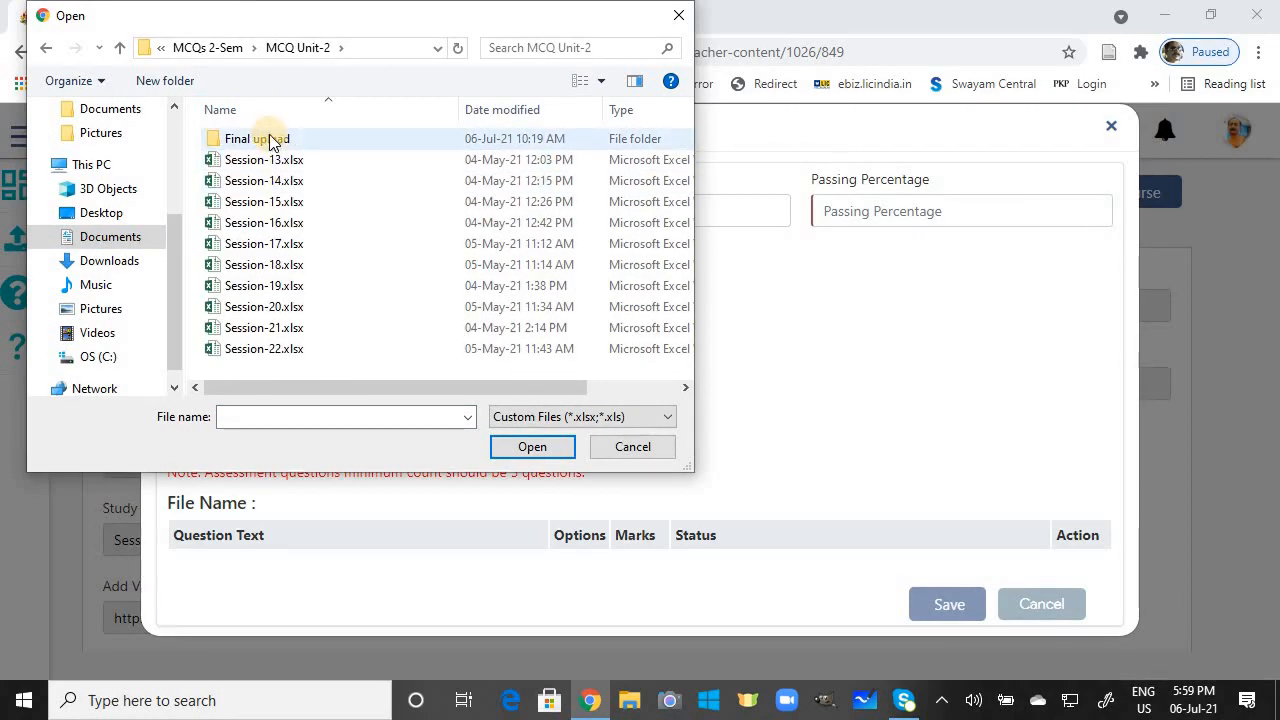
double_click(270, 140)
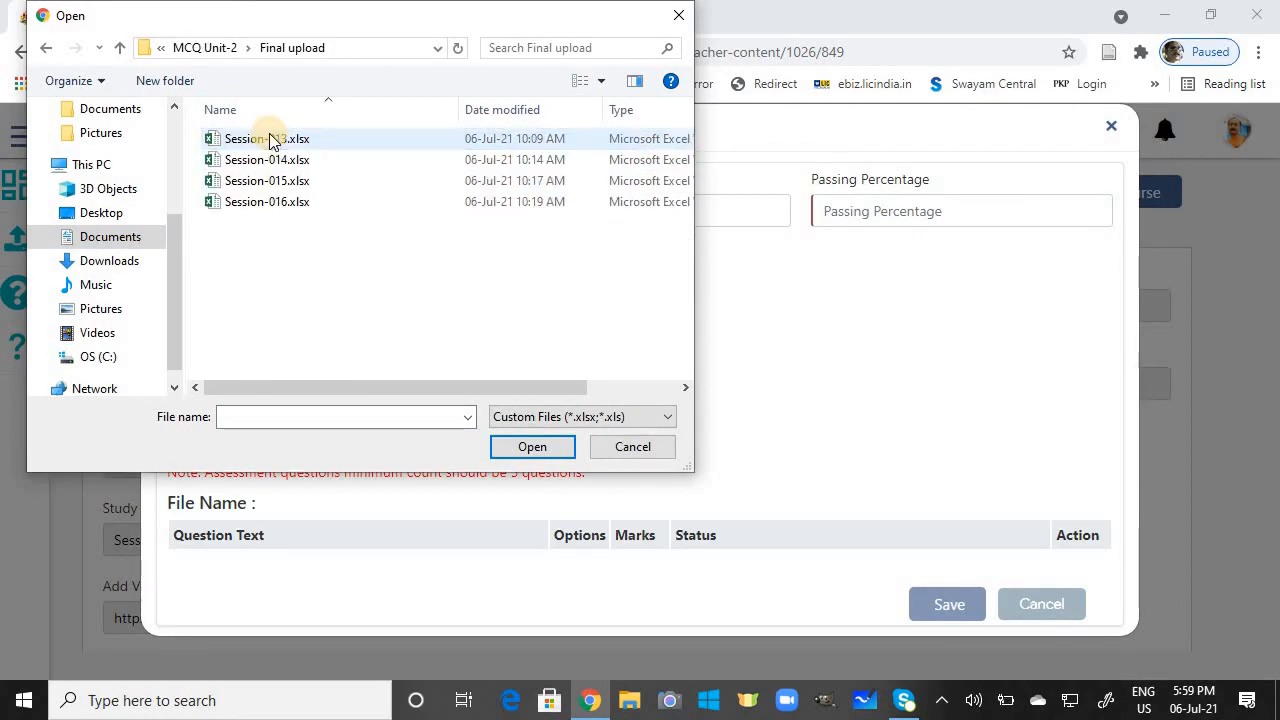
left_click(280, 183)
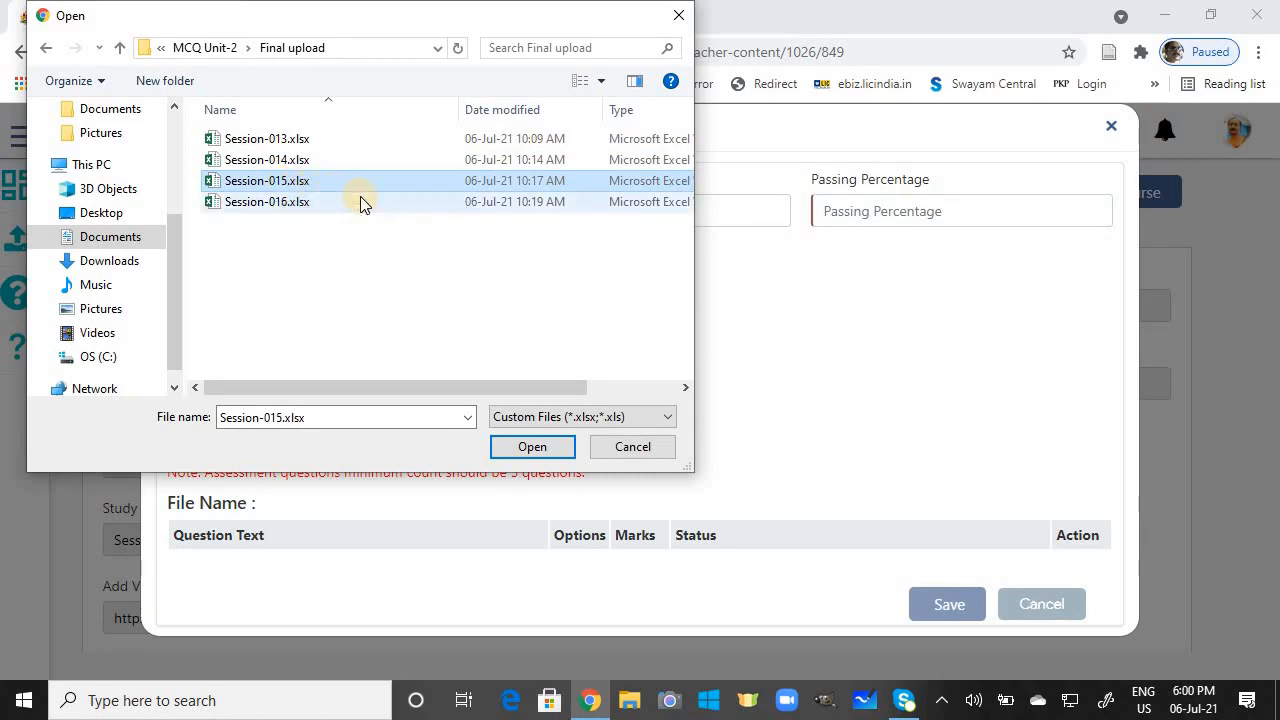
left_click(538, 443)
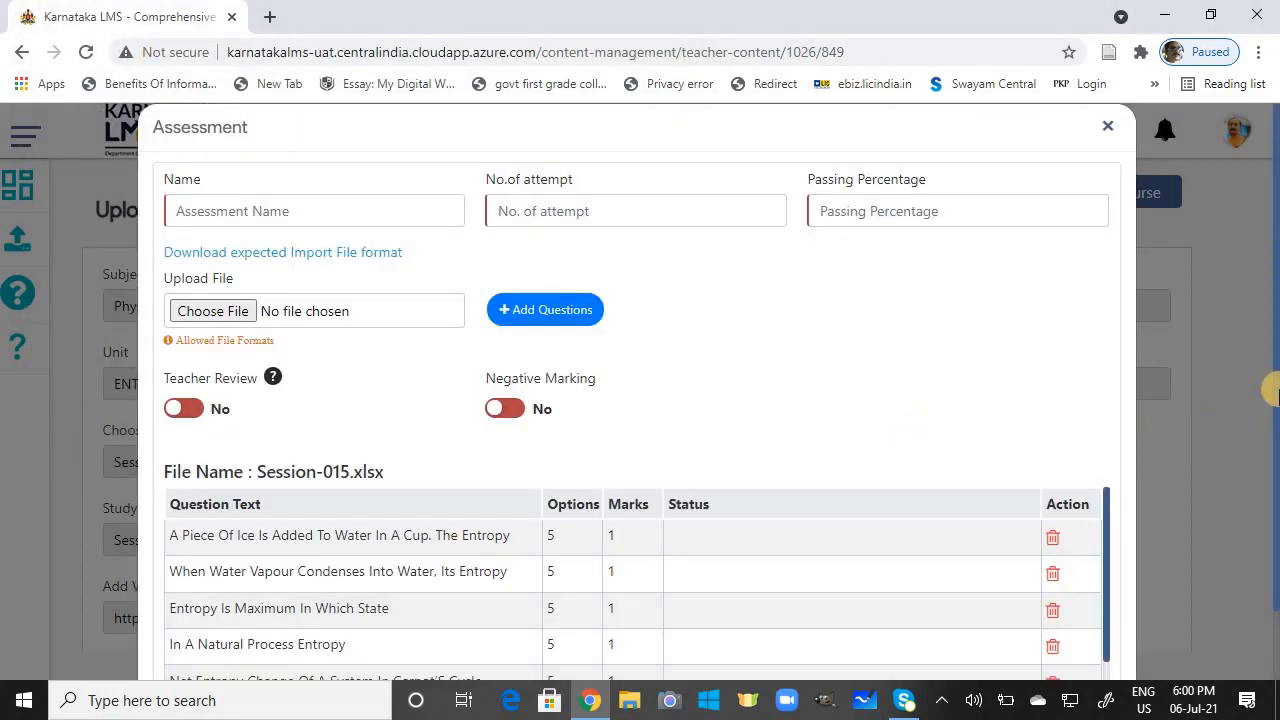
Step: Review the imported Session-015 questions, then bring up File Explorer at Quick access
scroll(1270, 393, "down", 1)
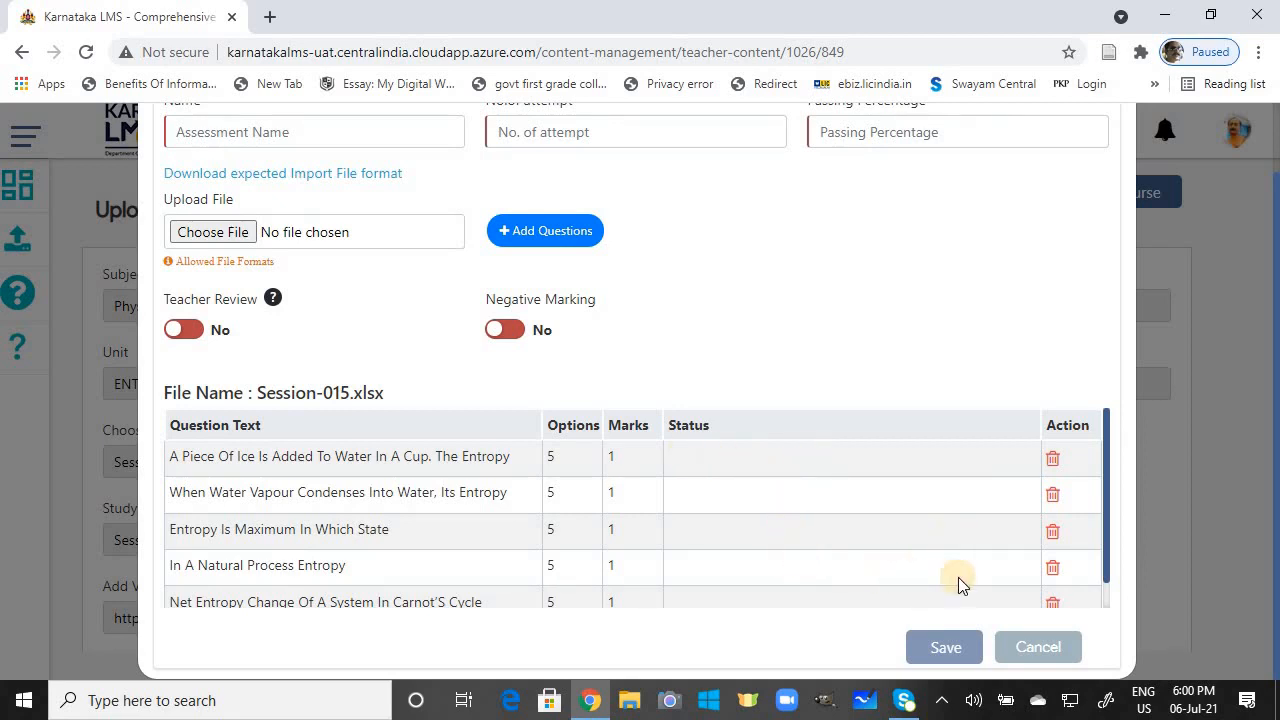
scroll(1270, 380, "up", 1)
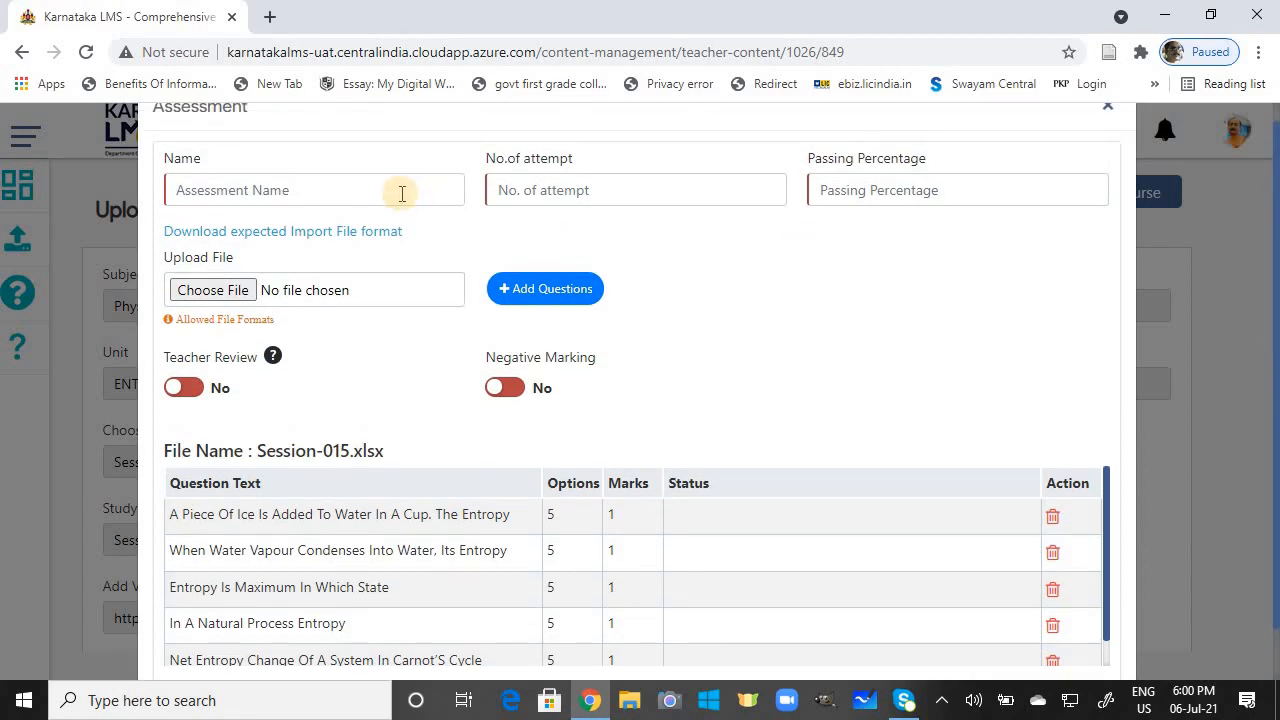
left_click(645, 704)
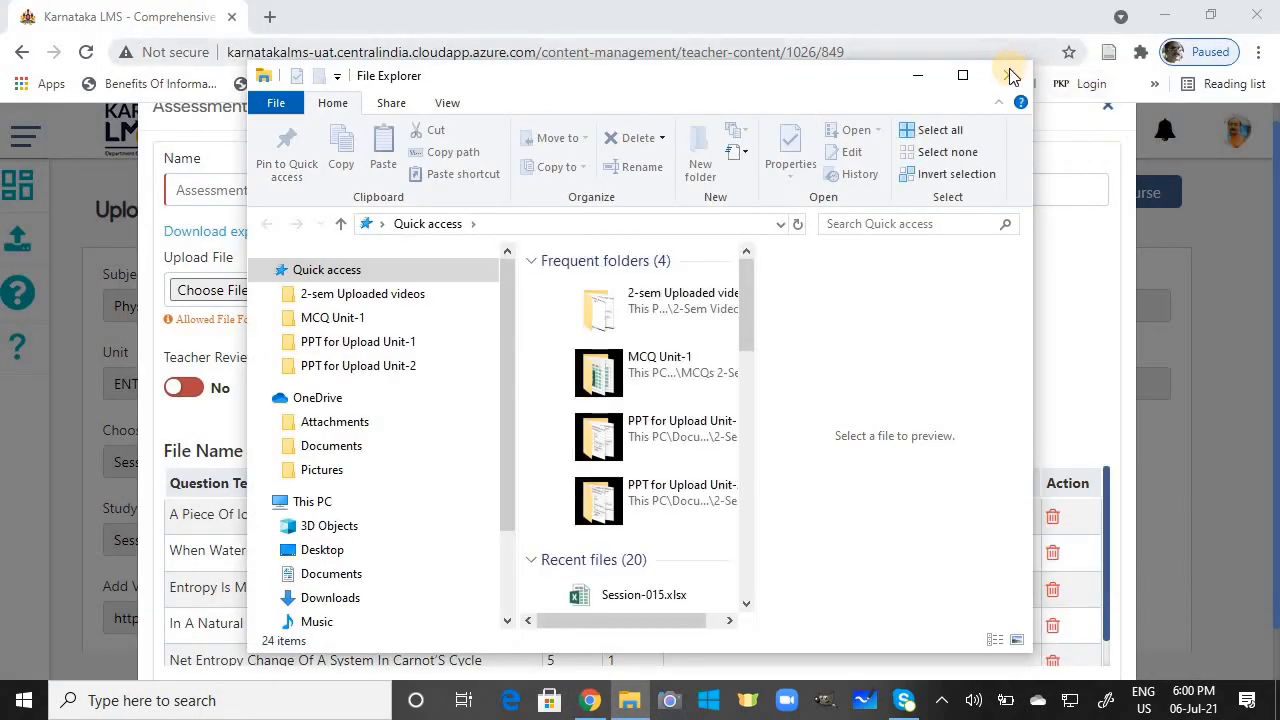
Step: Open the Documents folder from This PC on the desktop in a maximised Explorer window
left_click(1006, 73)
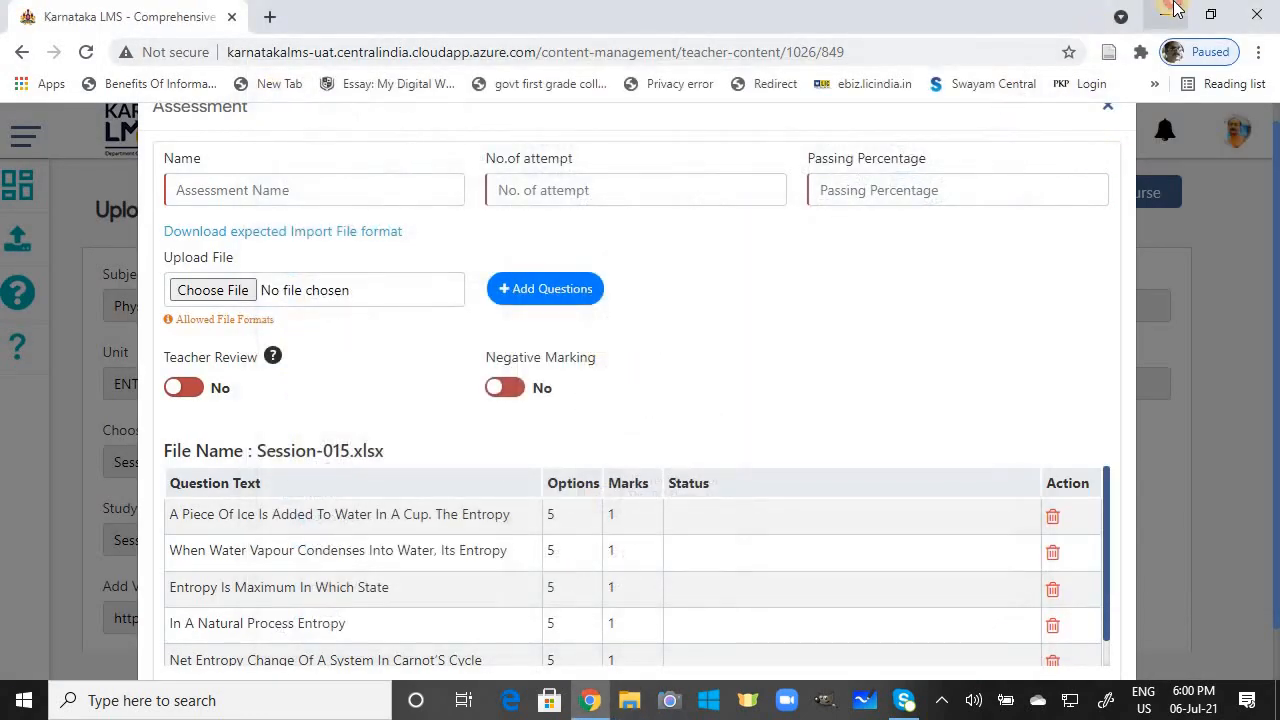
left_click(1168, 13)
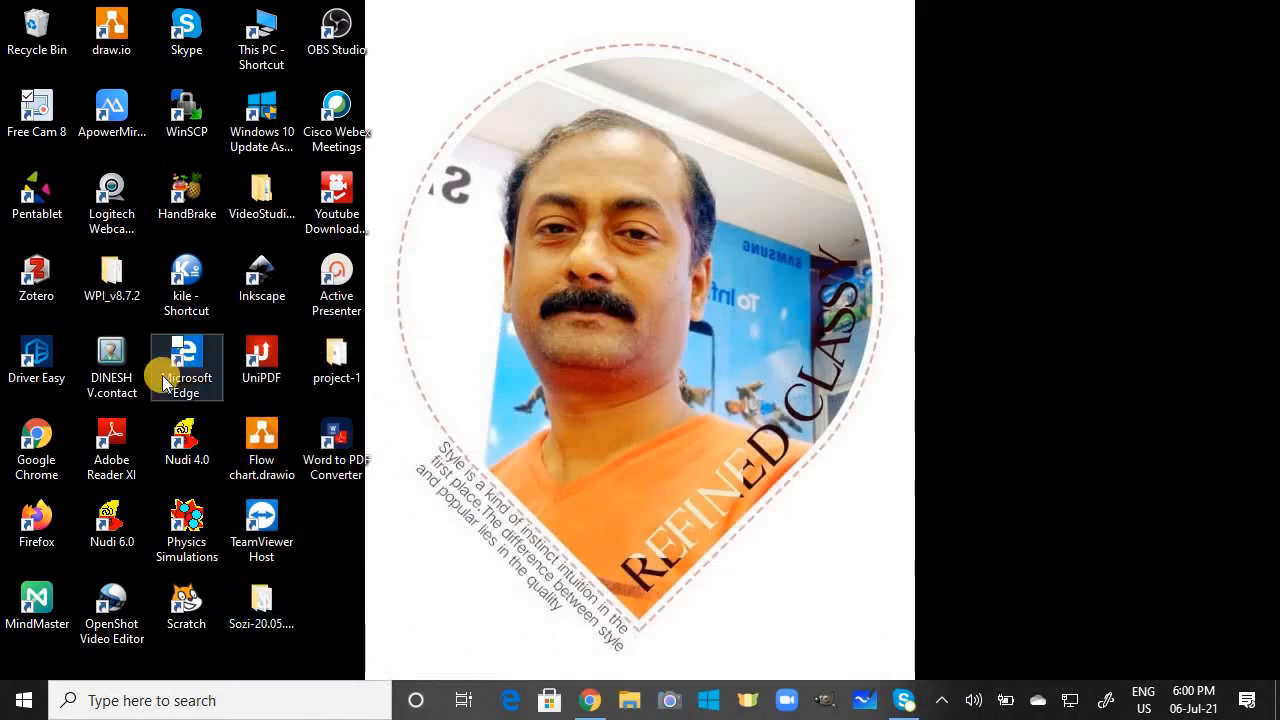
left_click(264, 36)
left_click(266, 36)
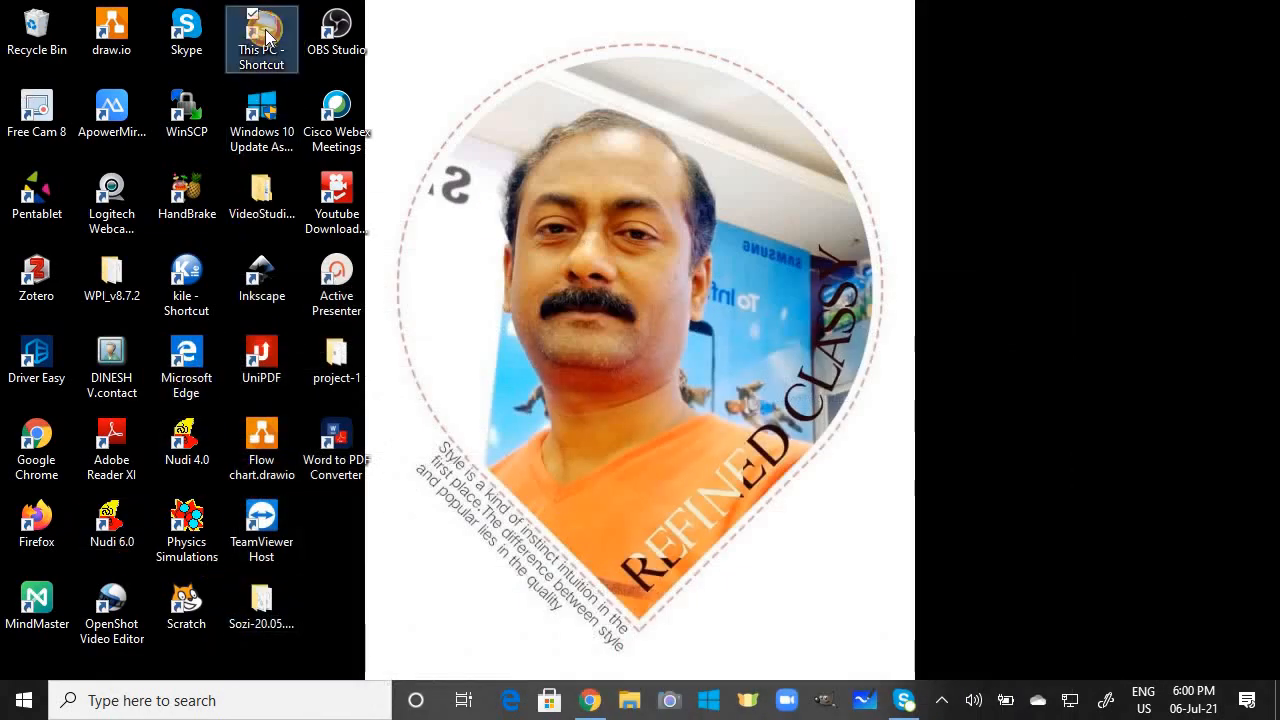
double_click(266, 36)
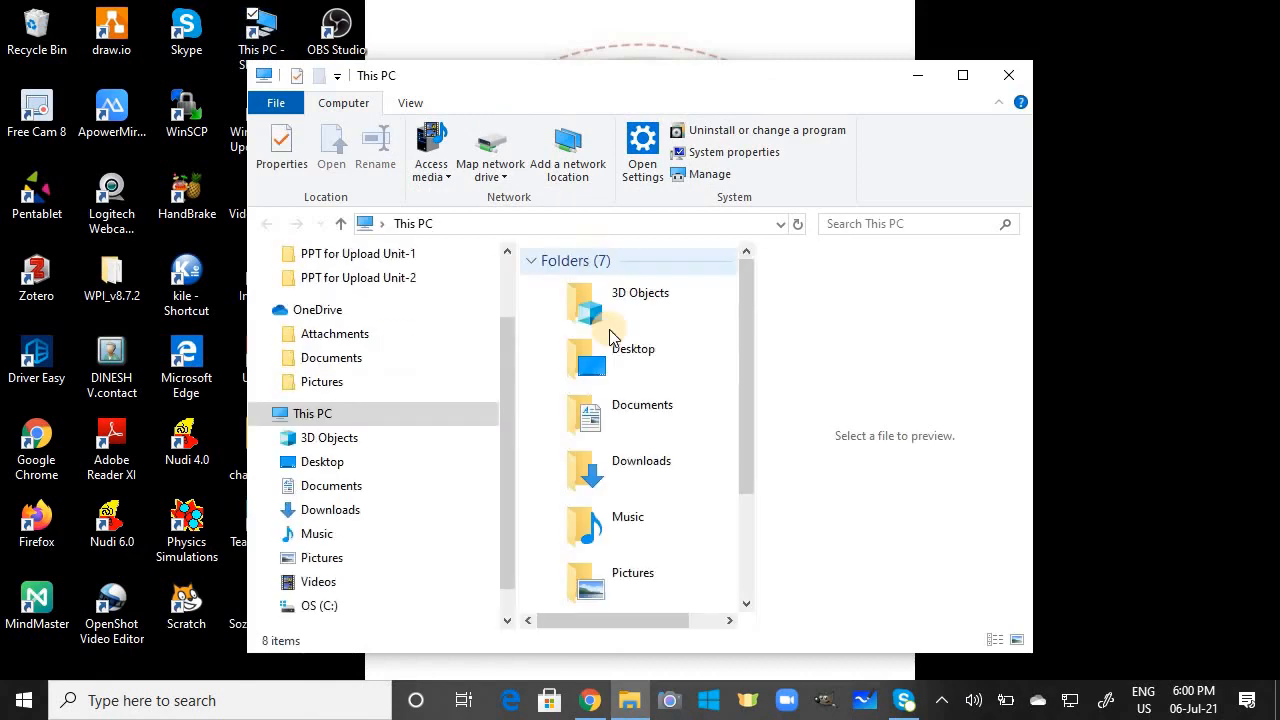
double_click(634, 414)
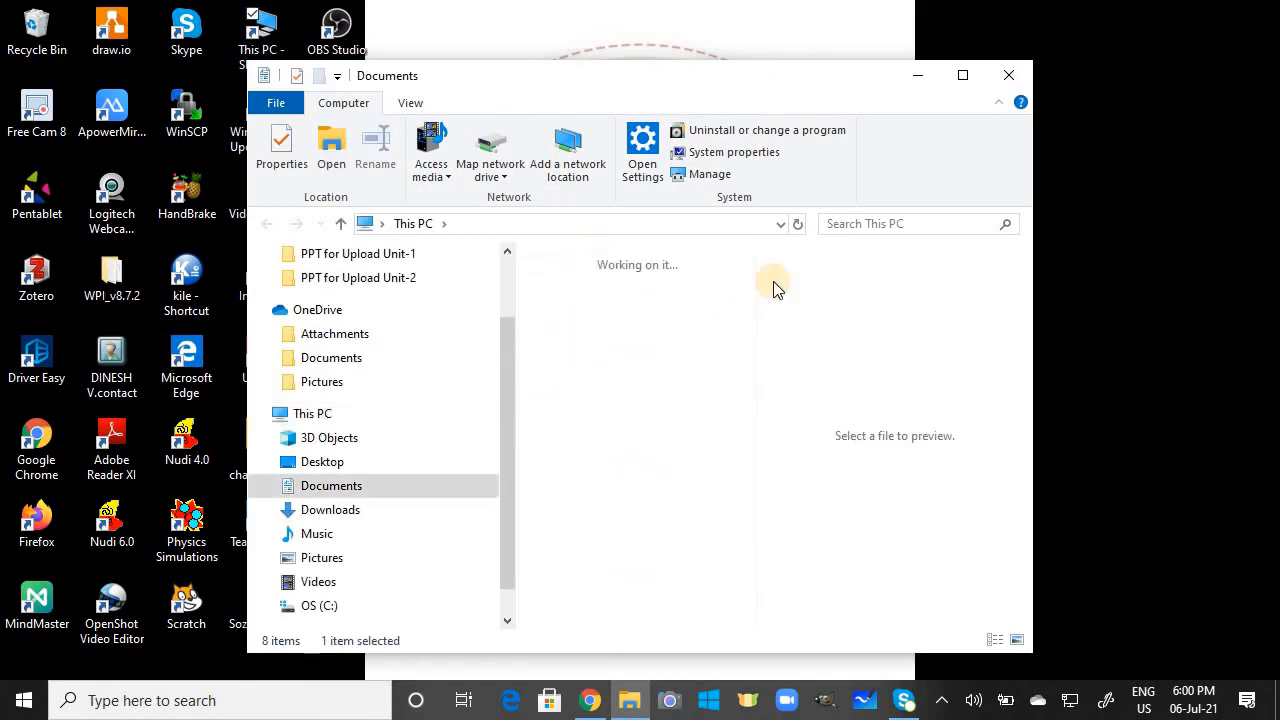
left_click(961, 80)
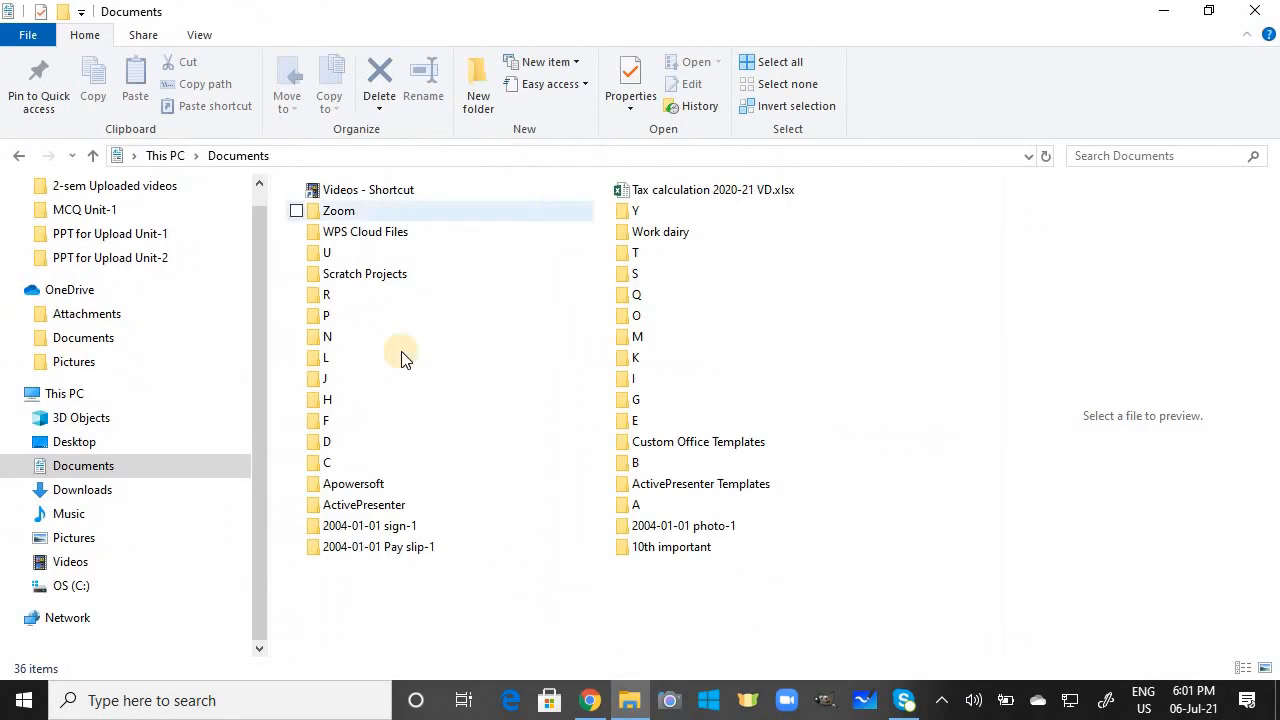
Step: Navigate to B > BSc-I Phy Notes > 2-Sem > MCQs 2-Sem > MCQ Unit-2 > Final upload
double_click(603, 464)
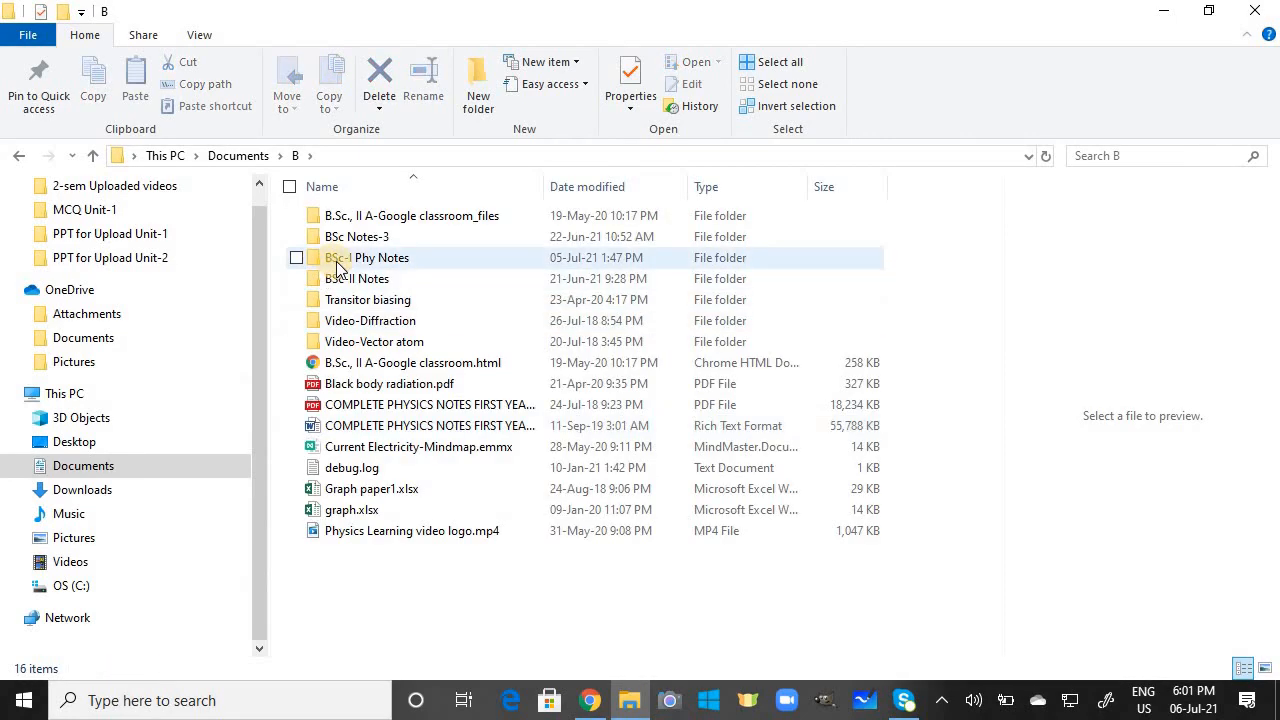
double_click(345, 262)
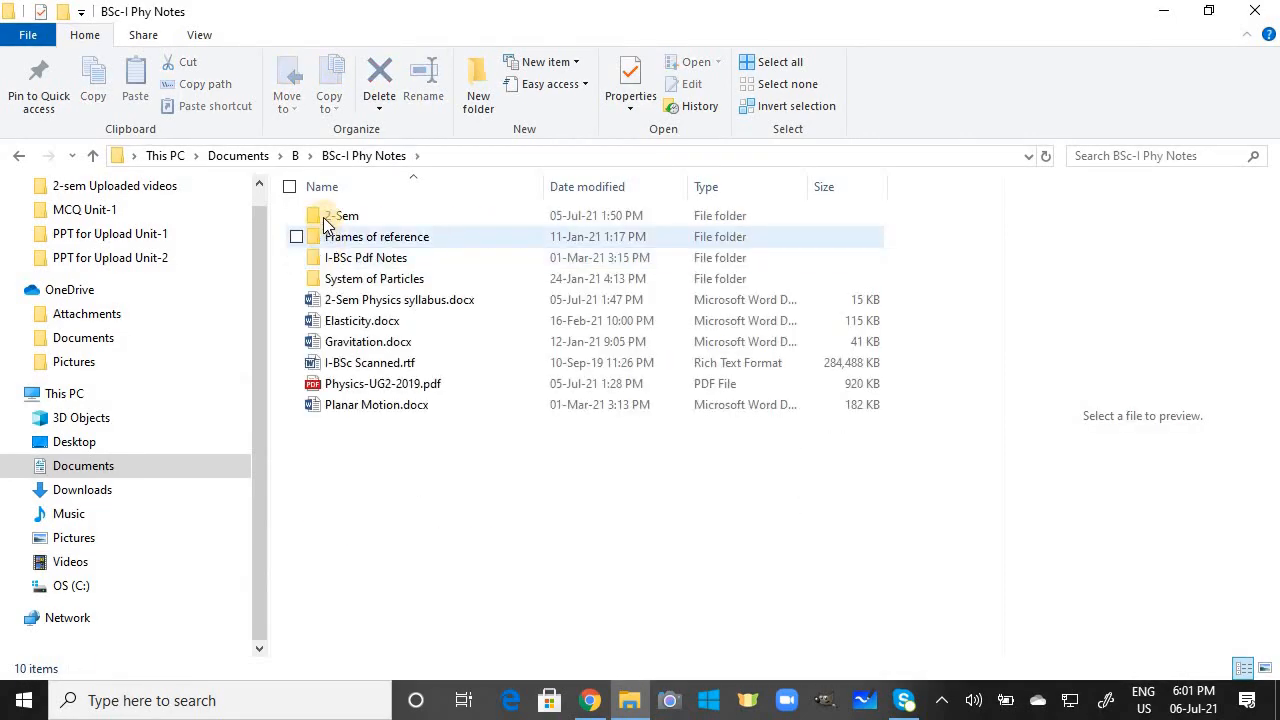
double_click(323, 217)
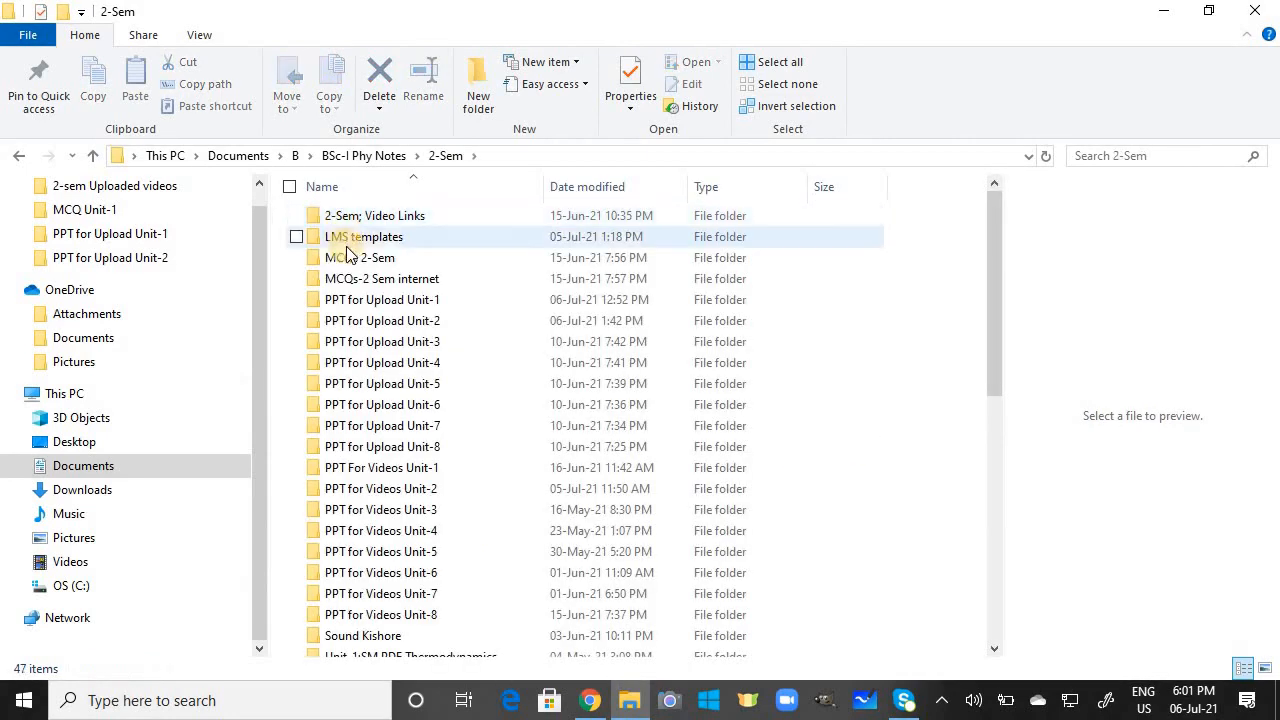
double_click(345, 261)
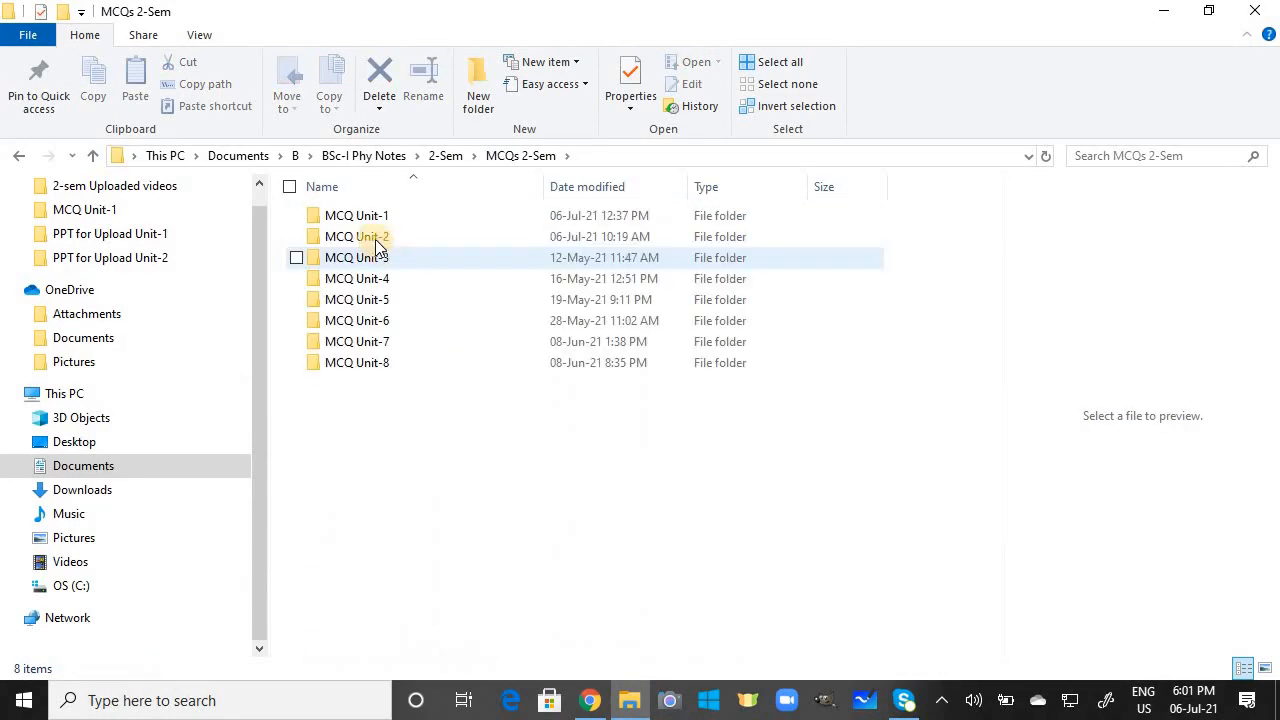
double_click(376, 236)
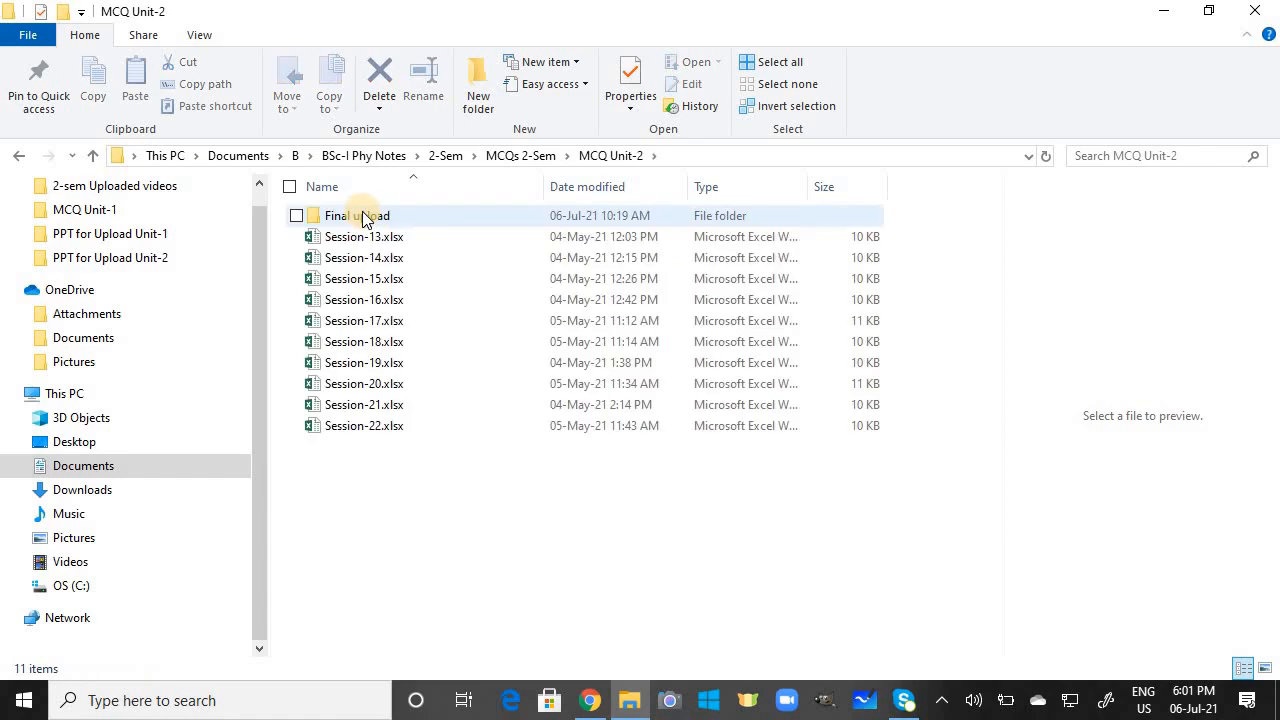
left_click(363, 217)
double_click(363, 217)
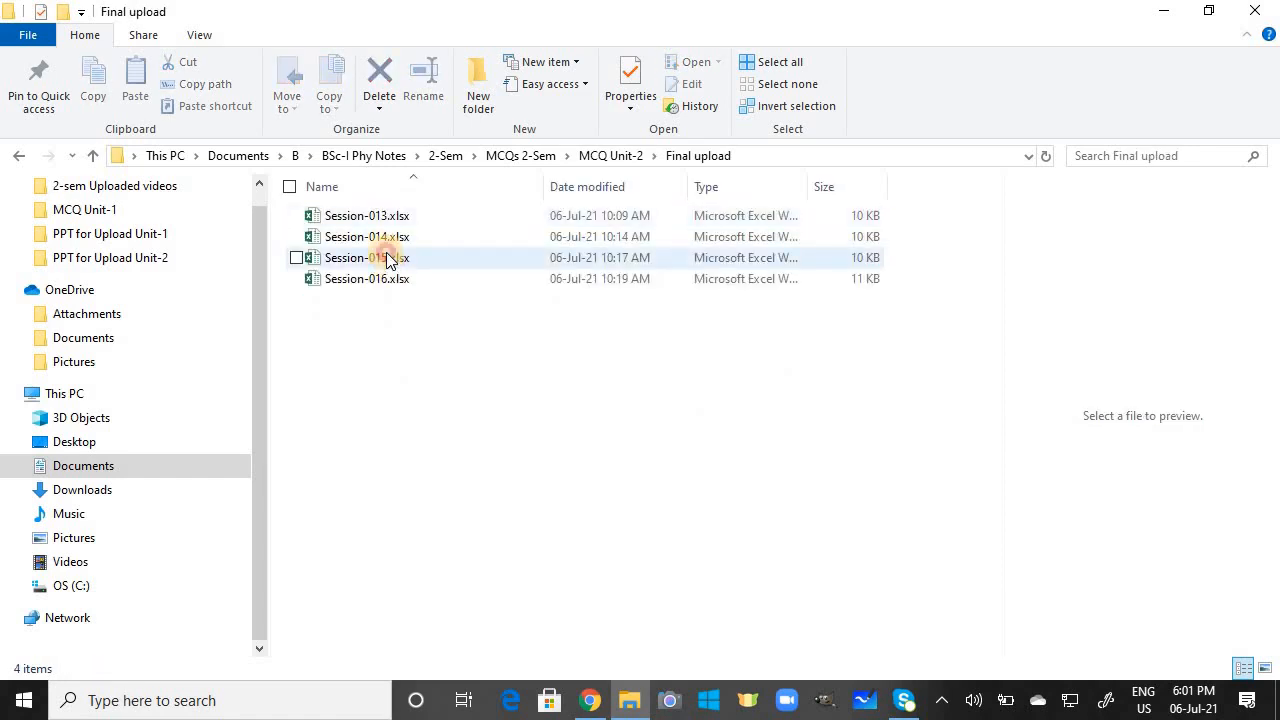
Step: Copy the metadata 'Carnot's cycle,Change of entropy' from cell A2 of Session-015.xlsx and return to the LMS
left_click(388, 258)
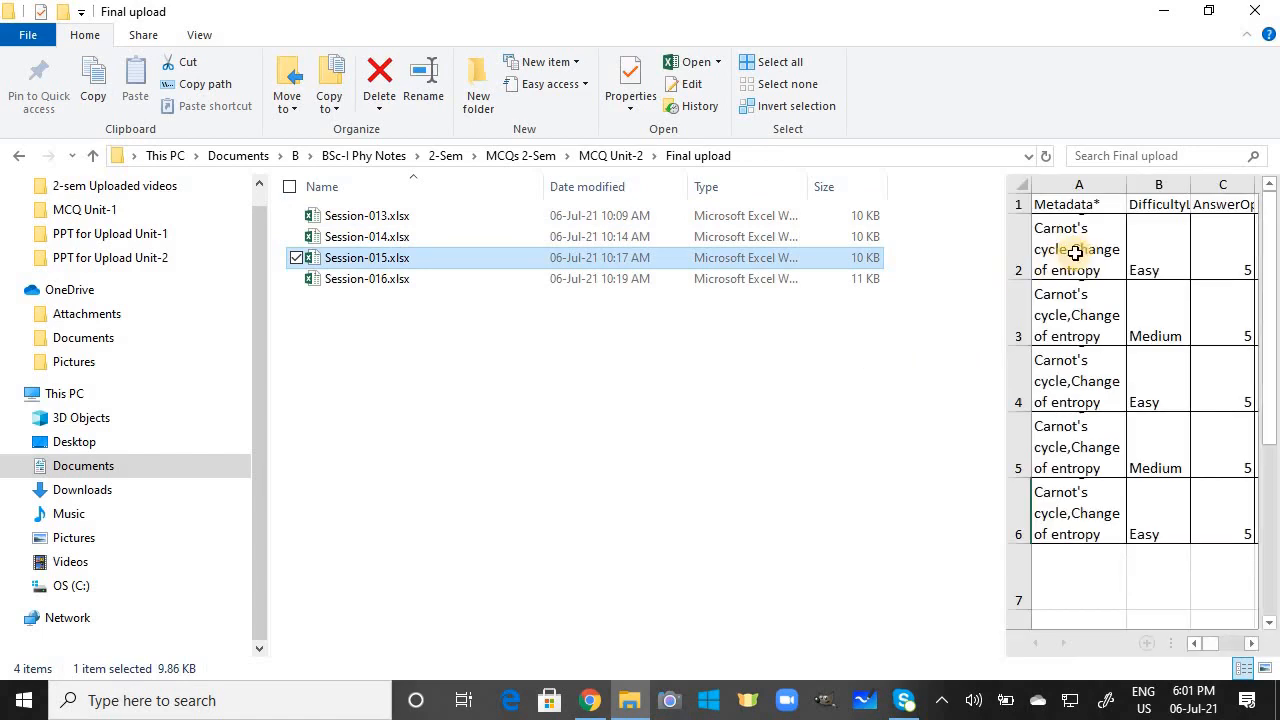
left_click(1075, 253)
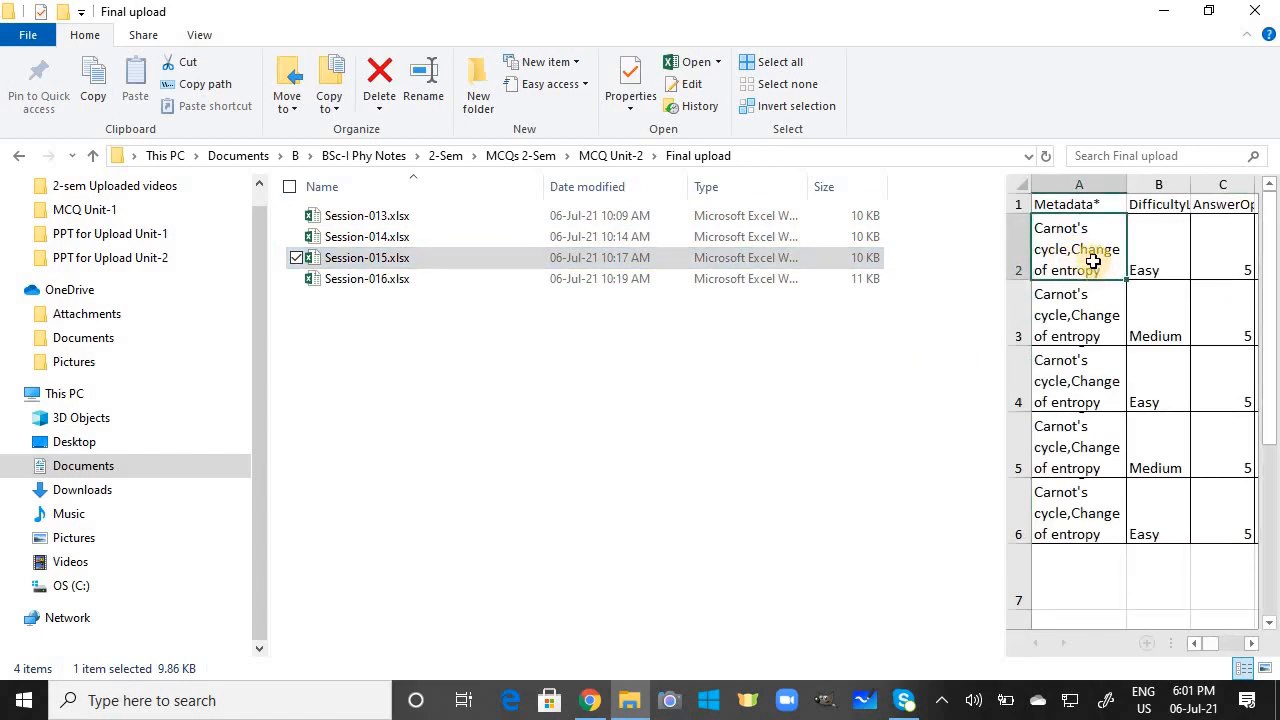
key("ctrl+c")
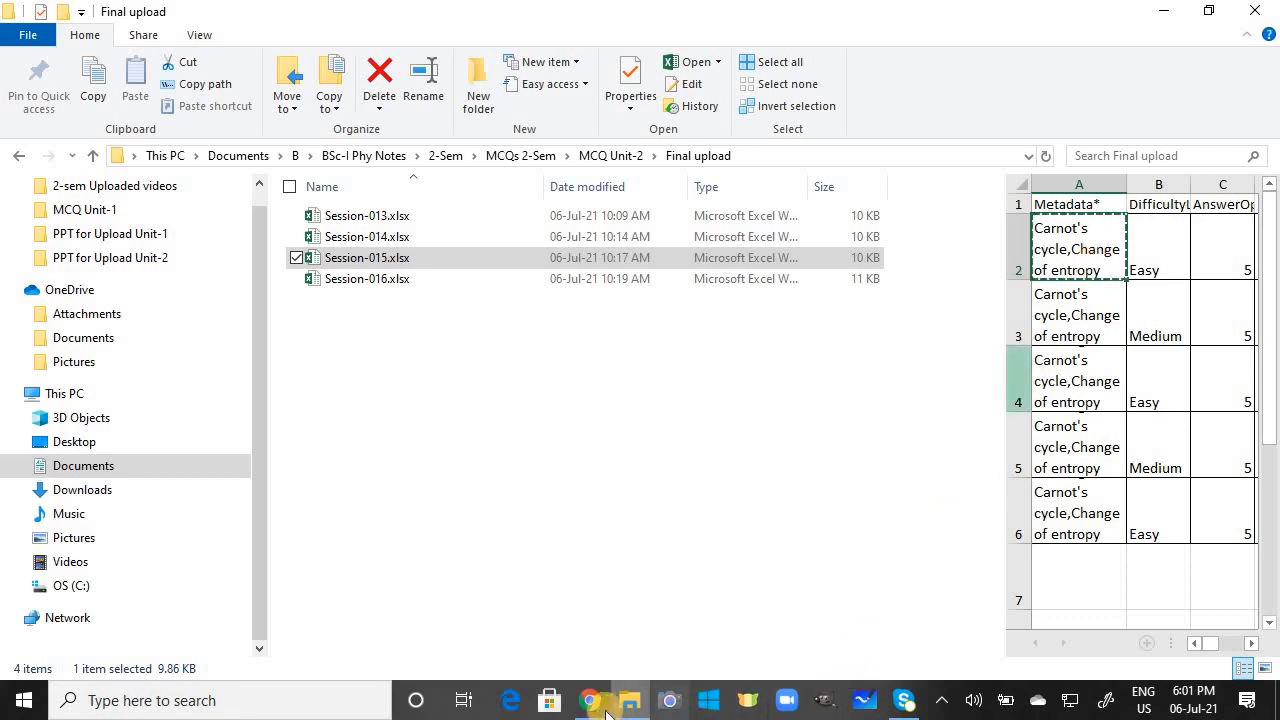
left_click(600, 705)
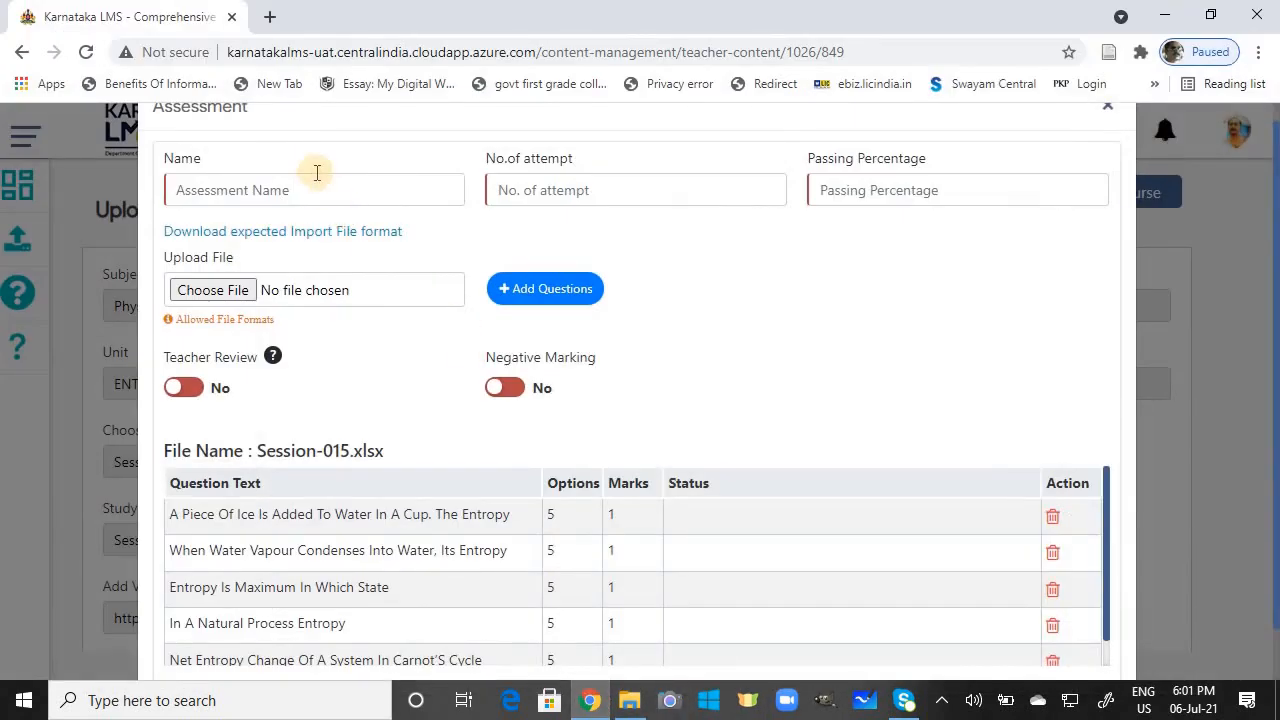
Step: Name the assessment for Session-15 T-S diagrams with the pasted topic, set 4 attempts and 40% passing, and save
left_click(306, 192)
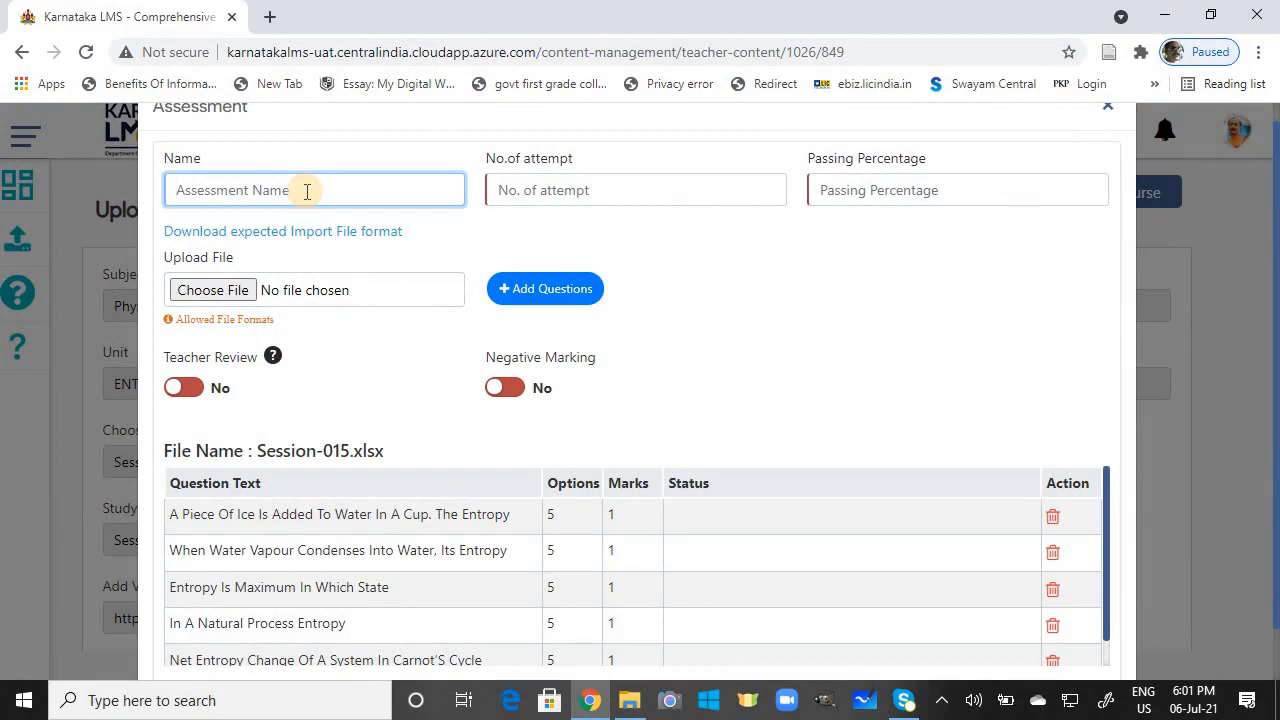
type("Session-15")
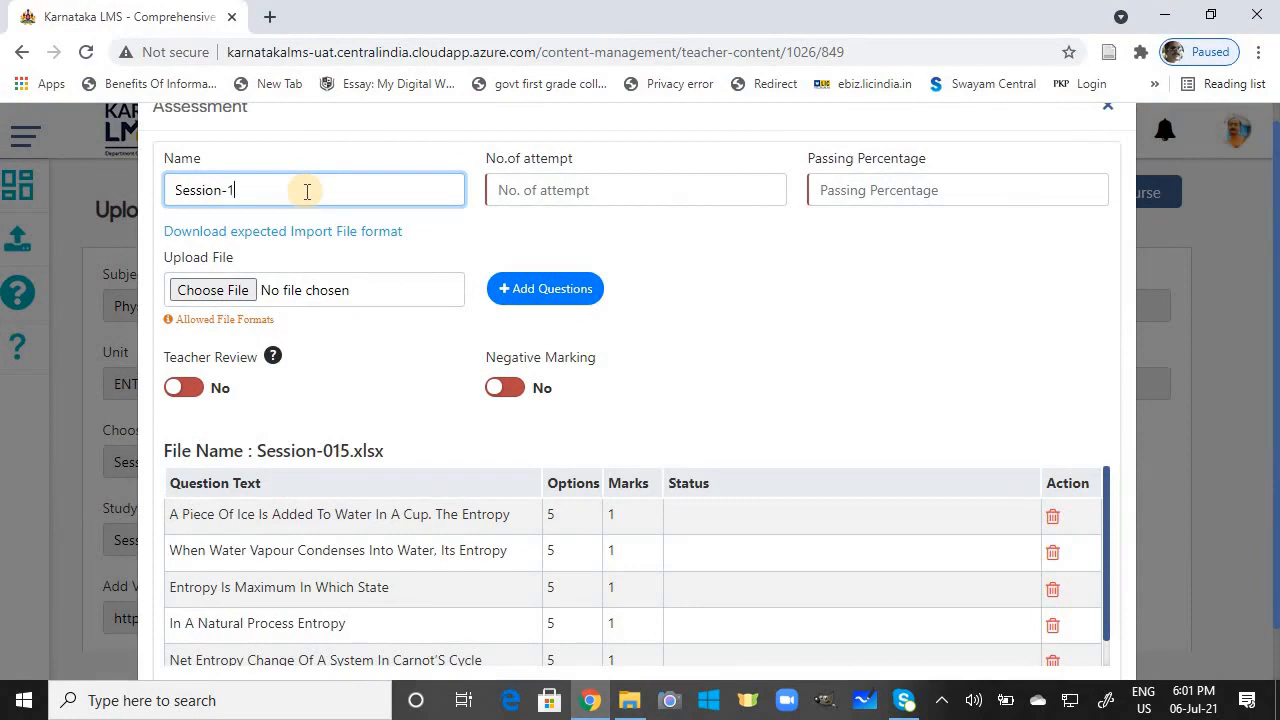
left_click(555, 190)
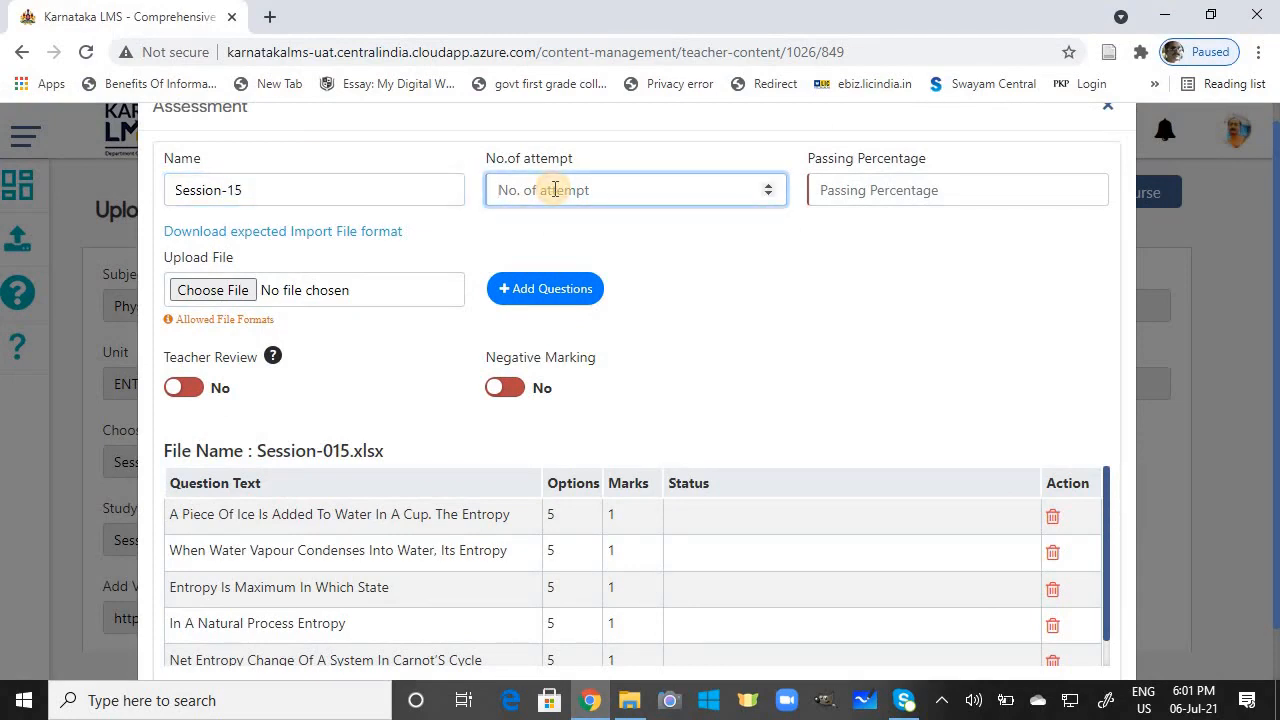
type("4")
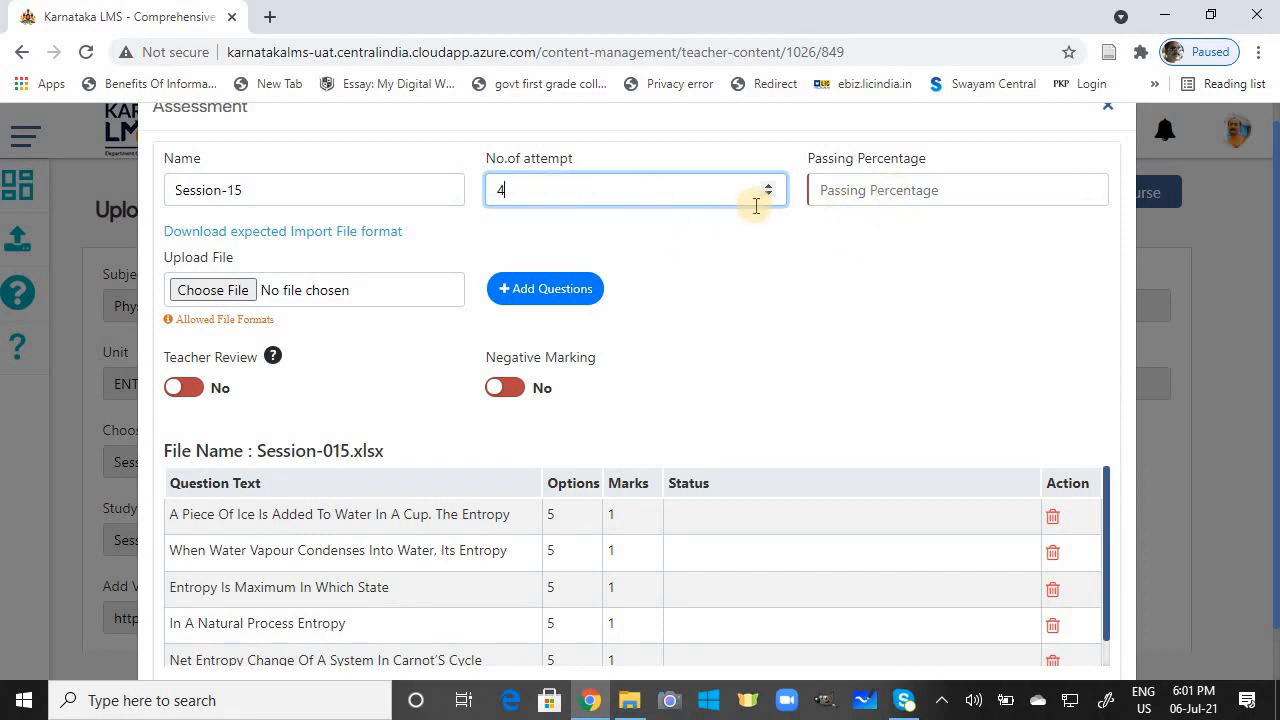
left_click(893, 194)
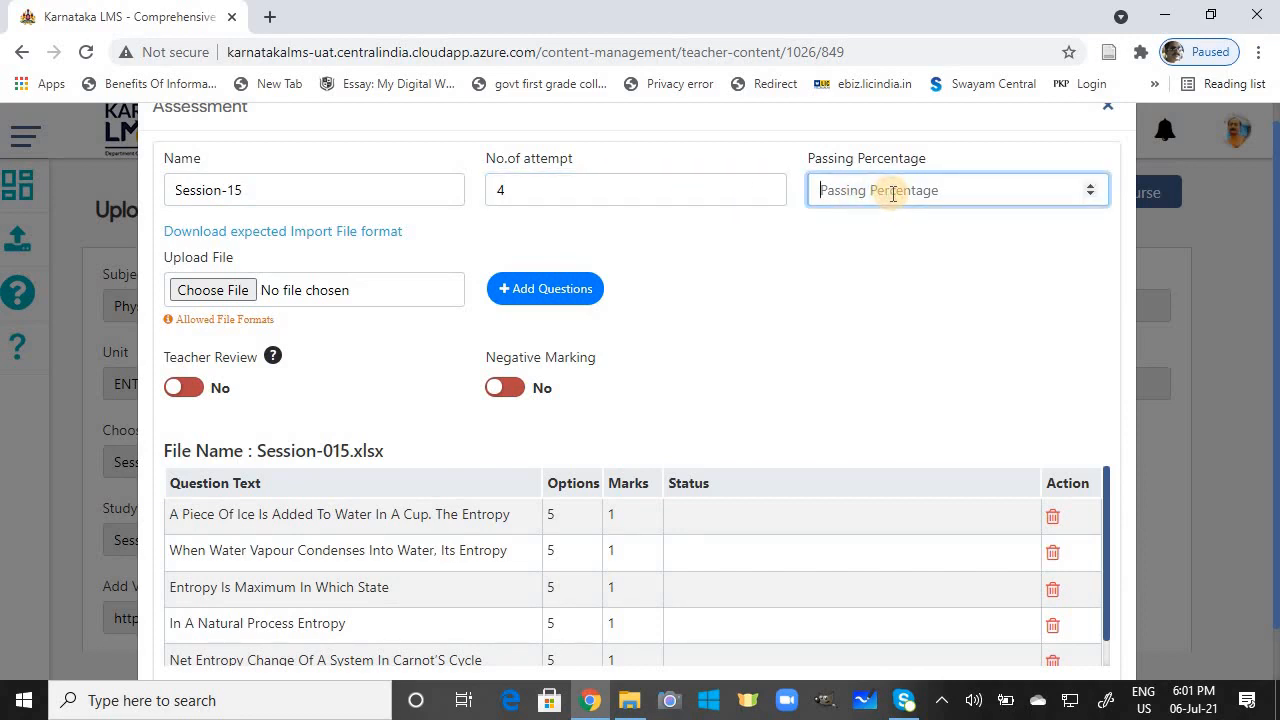
type("40")
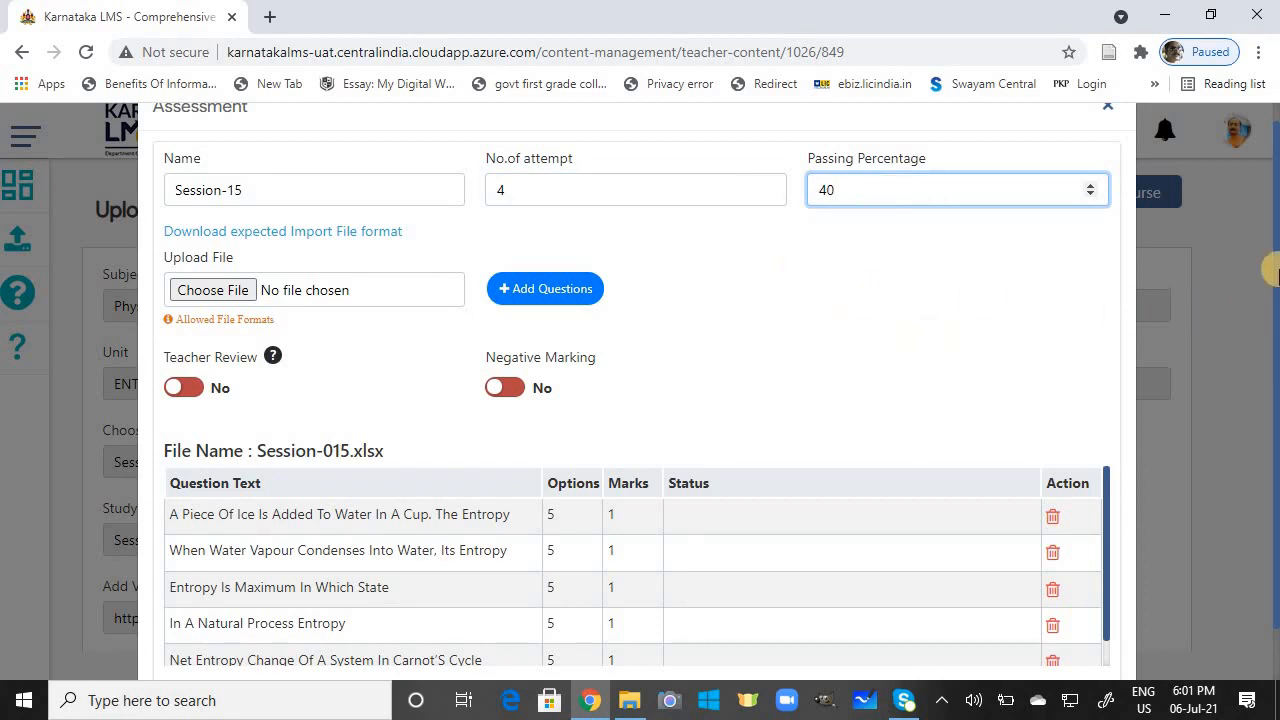
scroll(1272, 277, "down", 1)
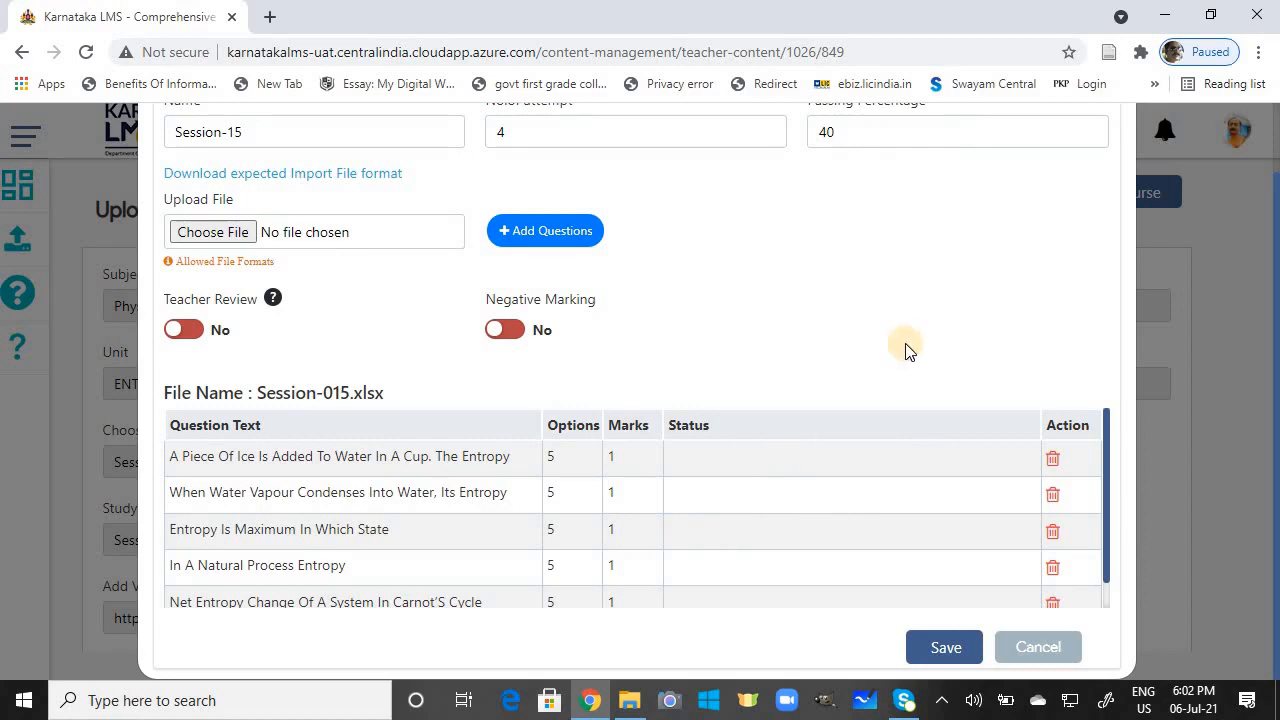
scroll(1272, 290, "up", 1)
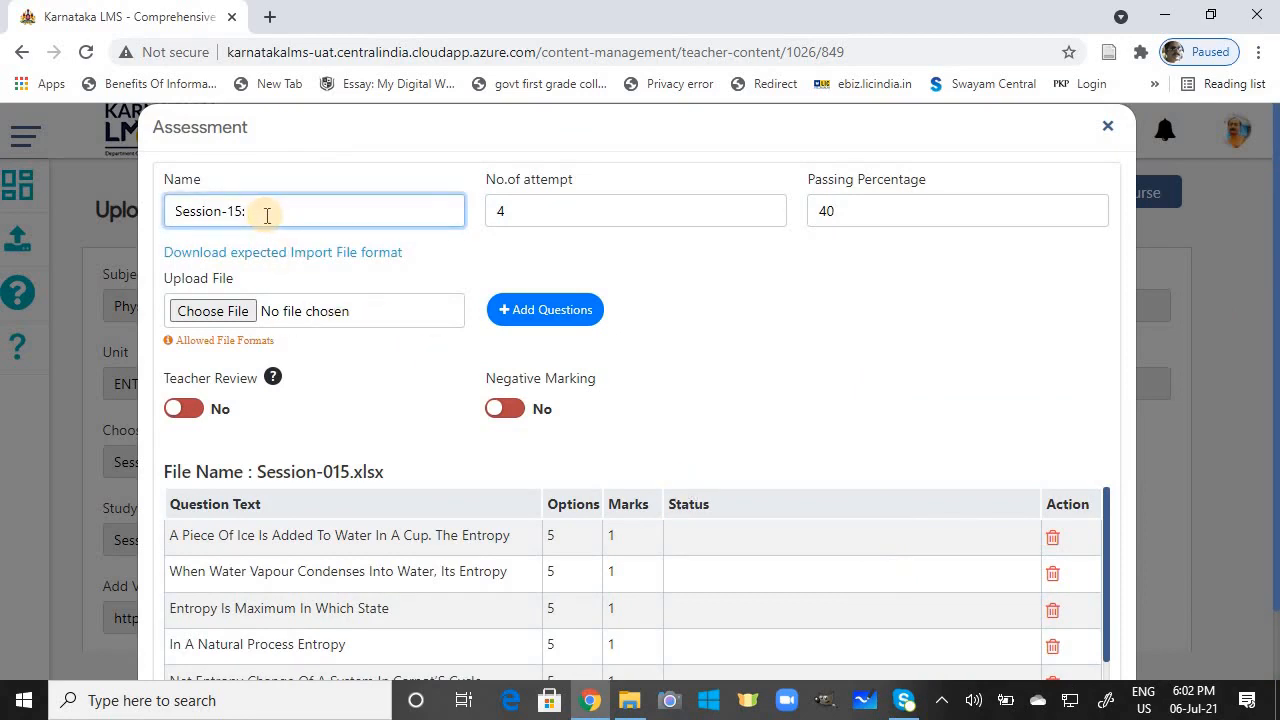
key("ctrl+v")
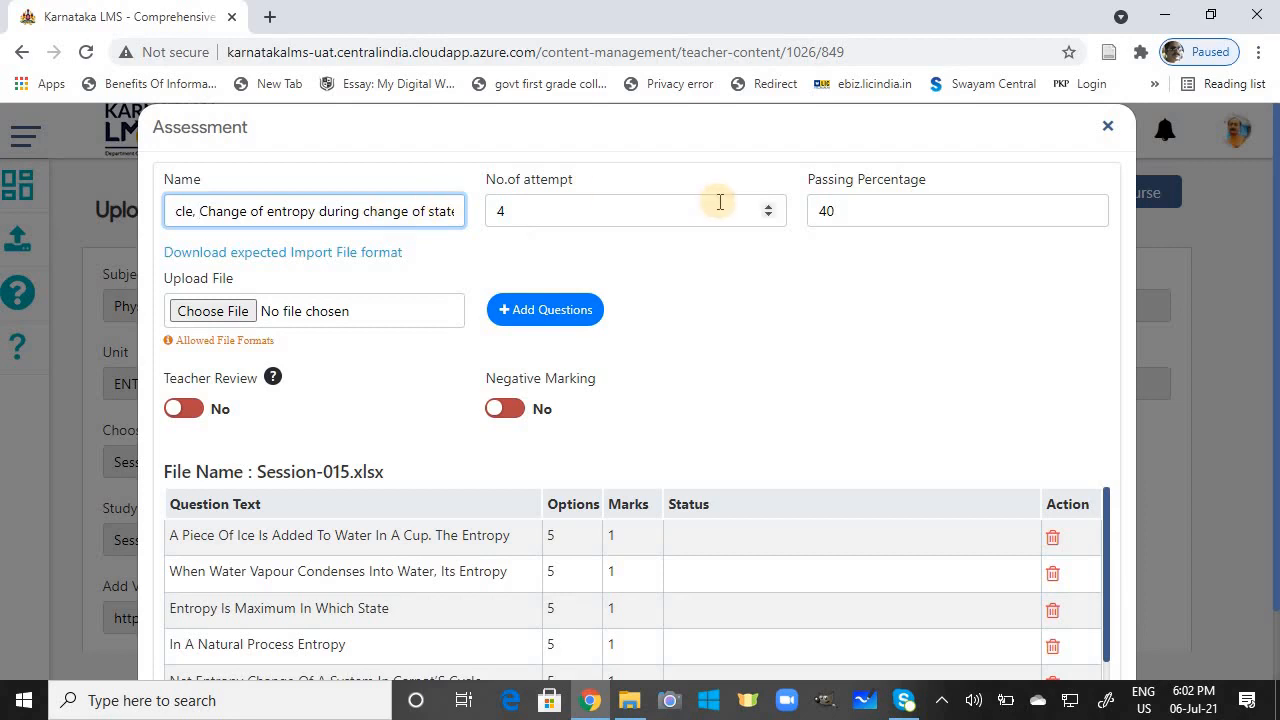
scroll(1277, 435, "down", 2)
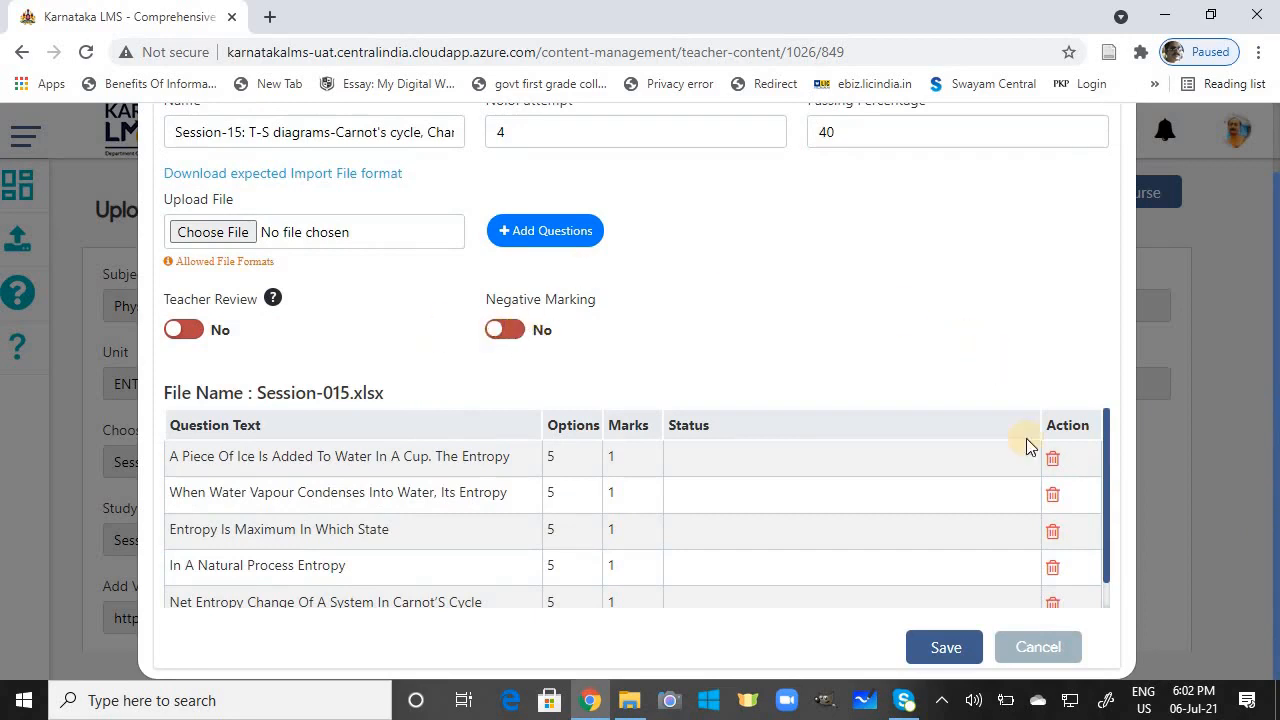
left_click(944, 647)
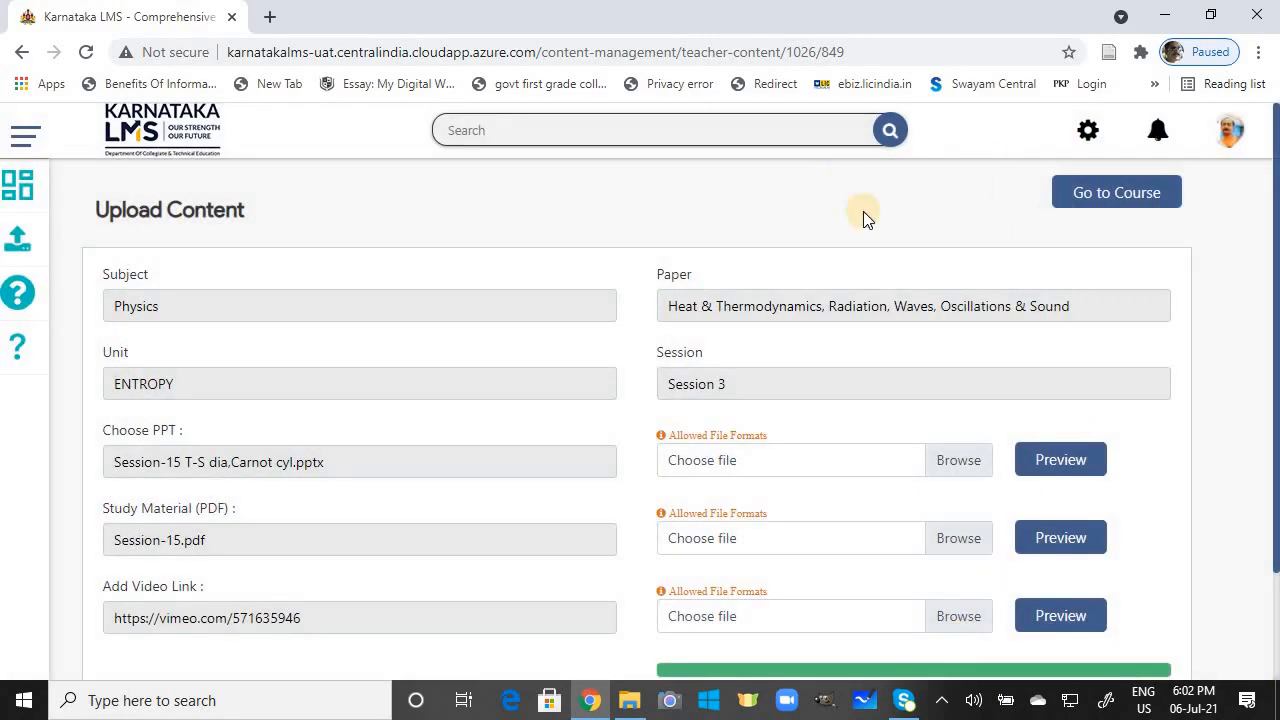
left_click(1077, 625)
scroll(1275, 568, "down", 1)
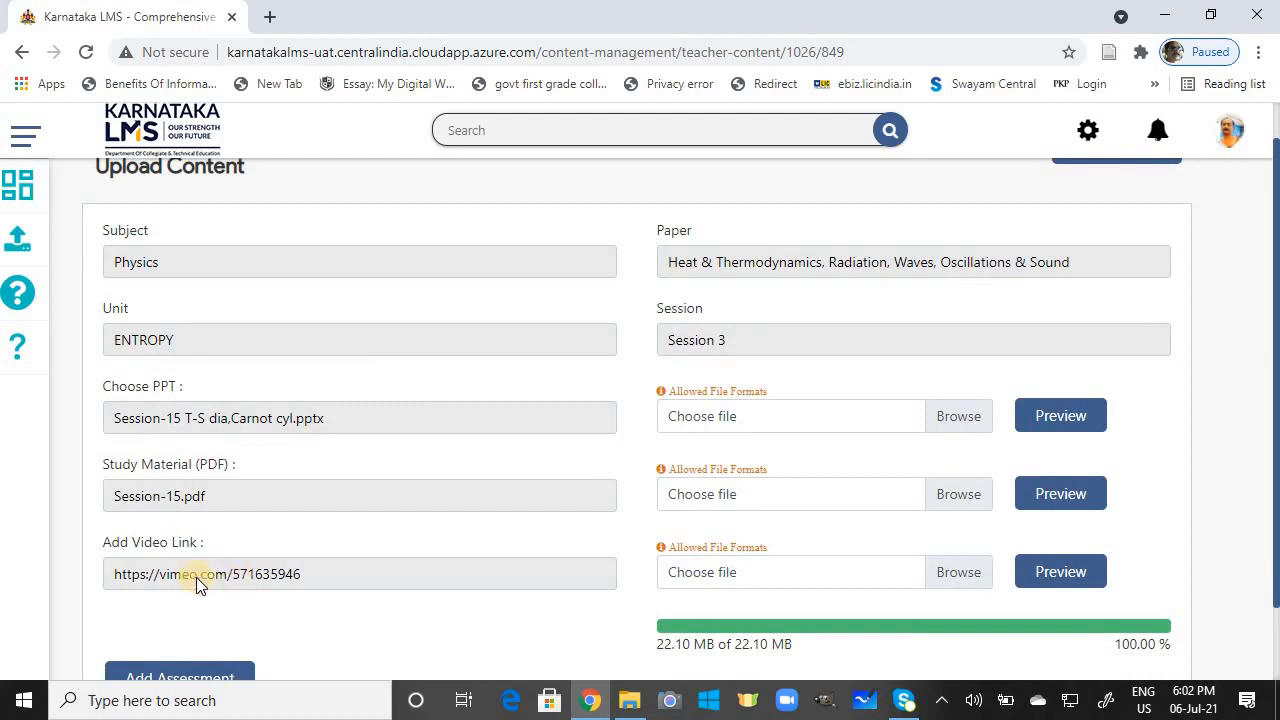
left_click(1070, 570)
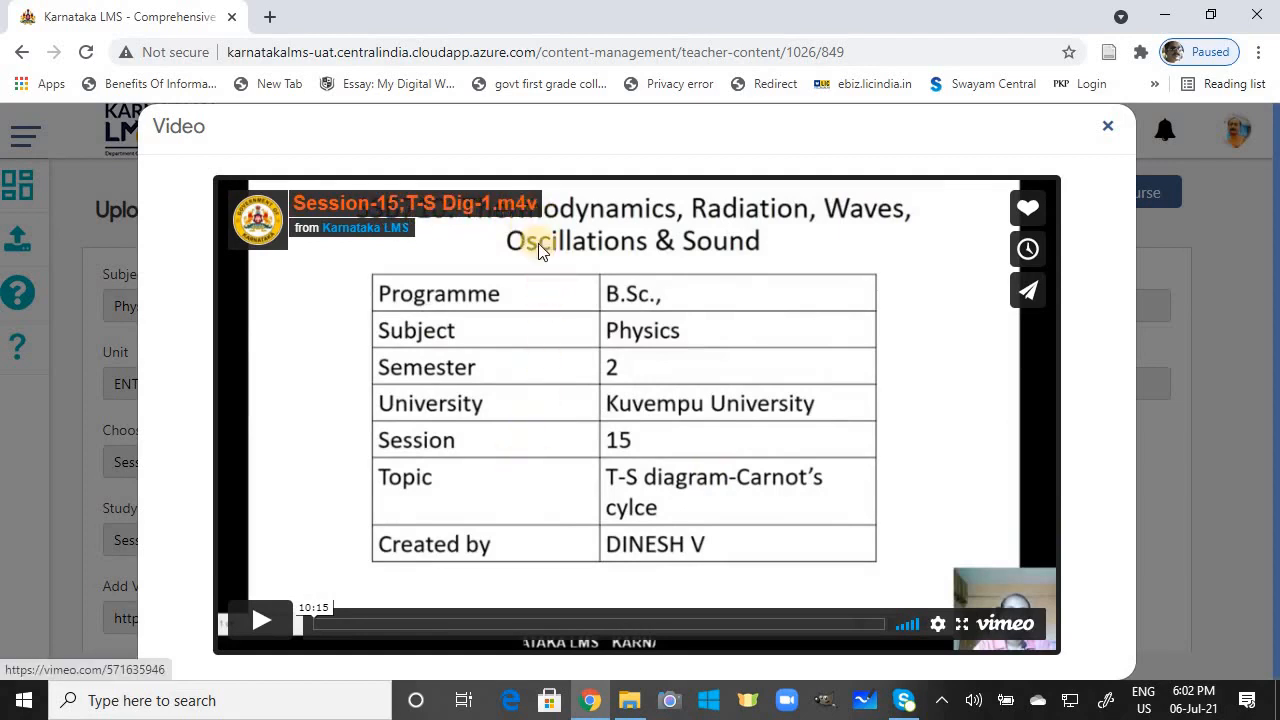
left_click(260, 618)
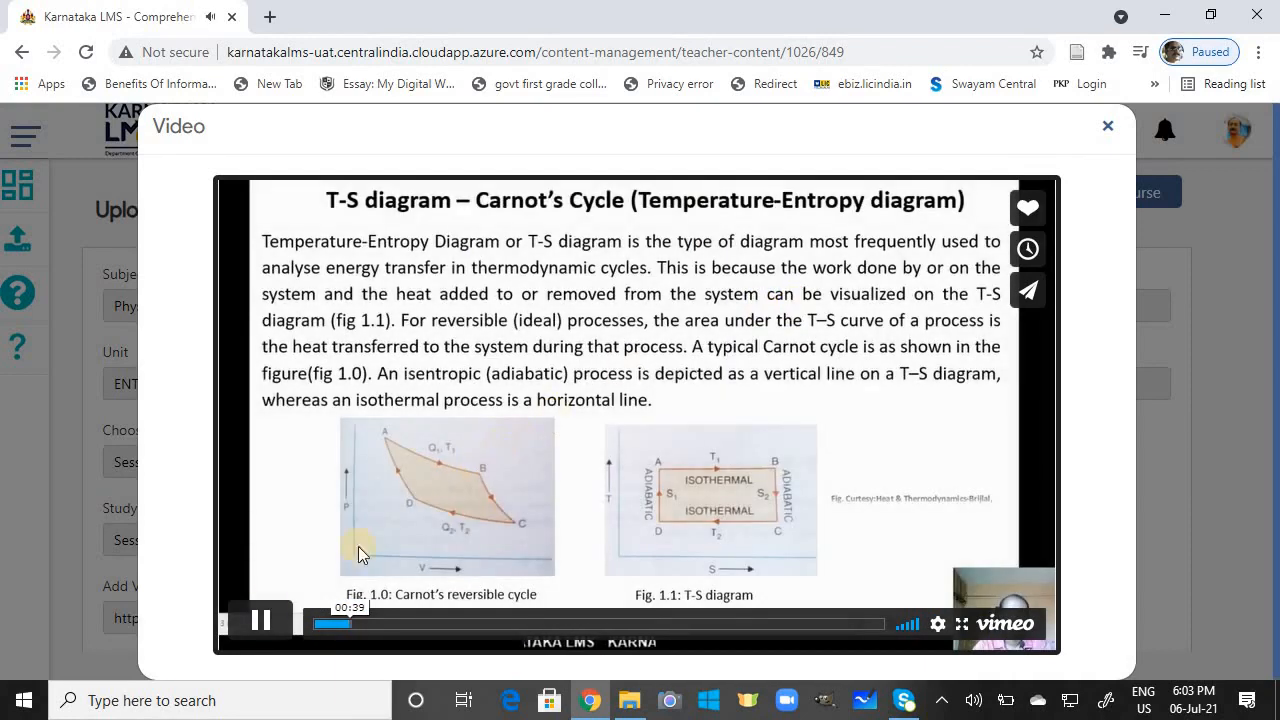
left_click(262, 620)
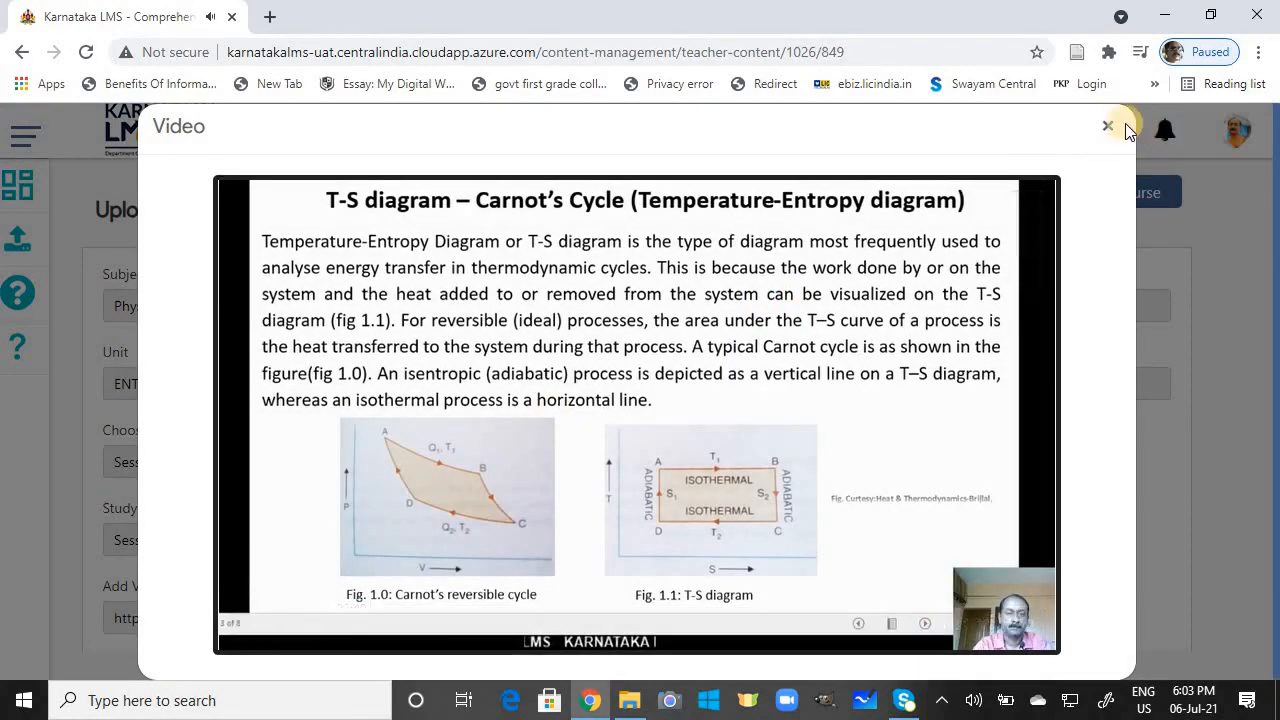
left_click(1099, 133)
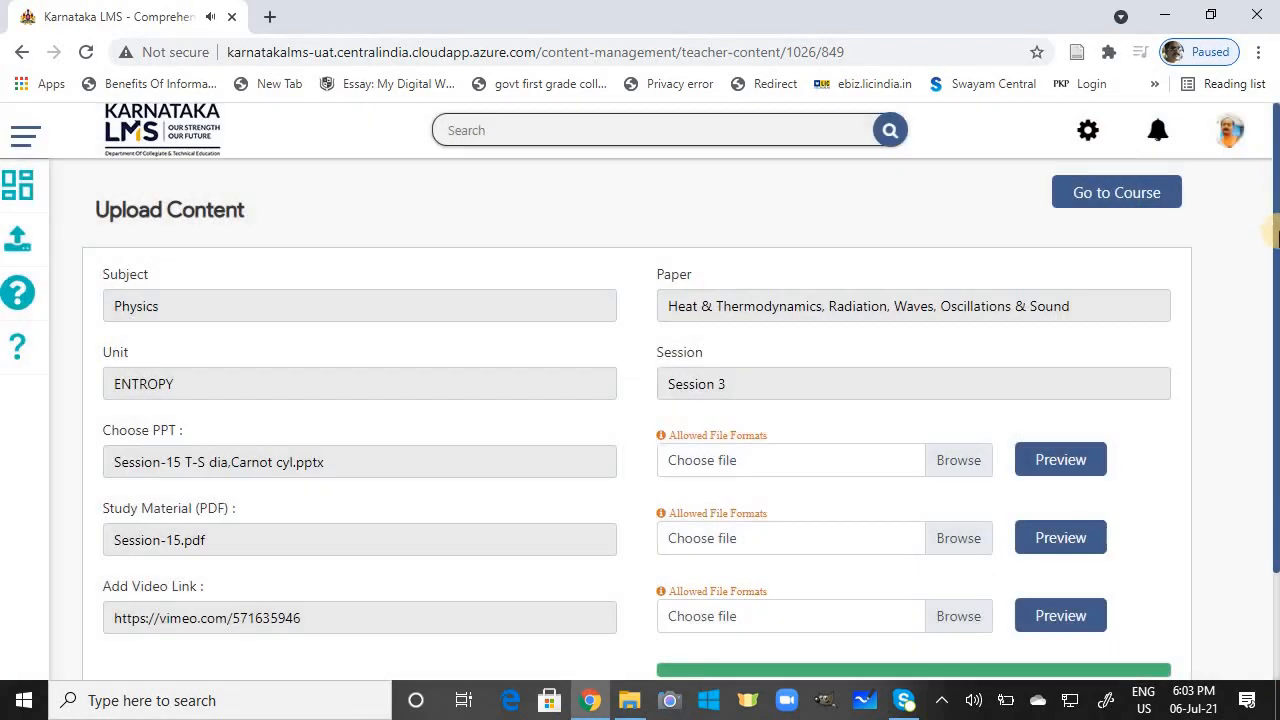
Step: Return to the uploaded content list and show 100 entries per page
scroll(1275, 295, "down", 1)
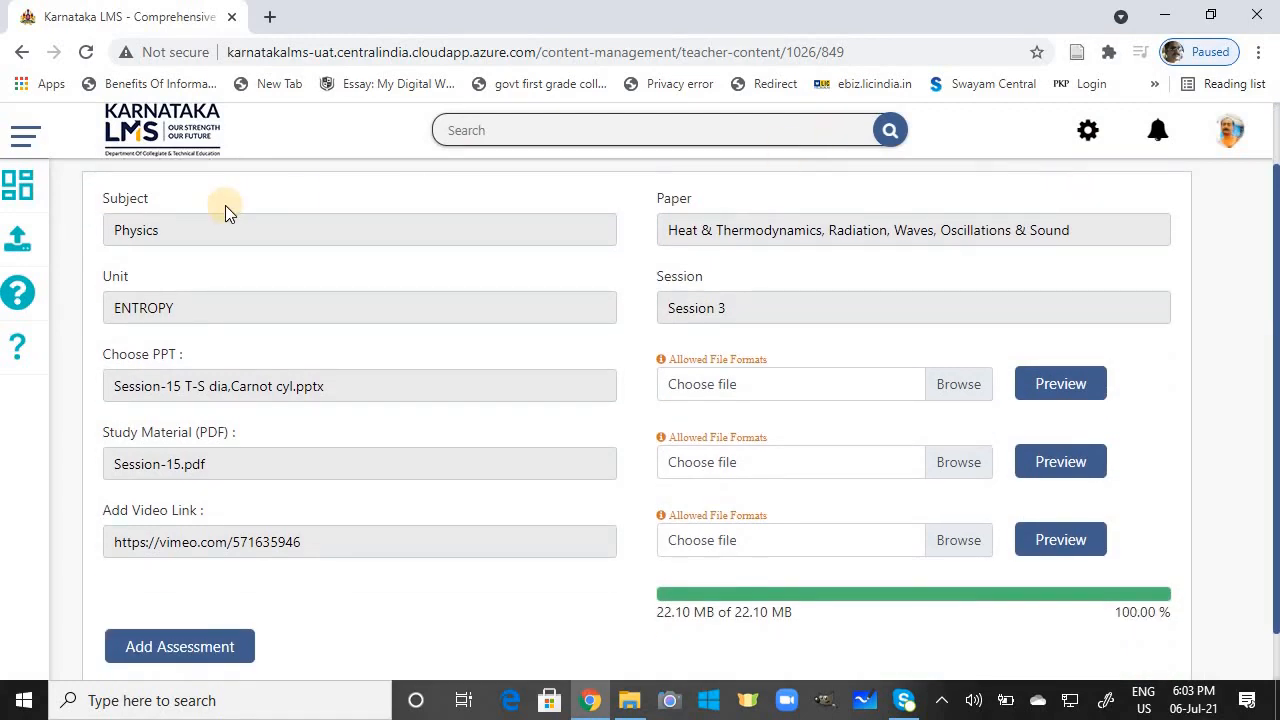
left_click(24, 242)
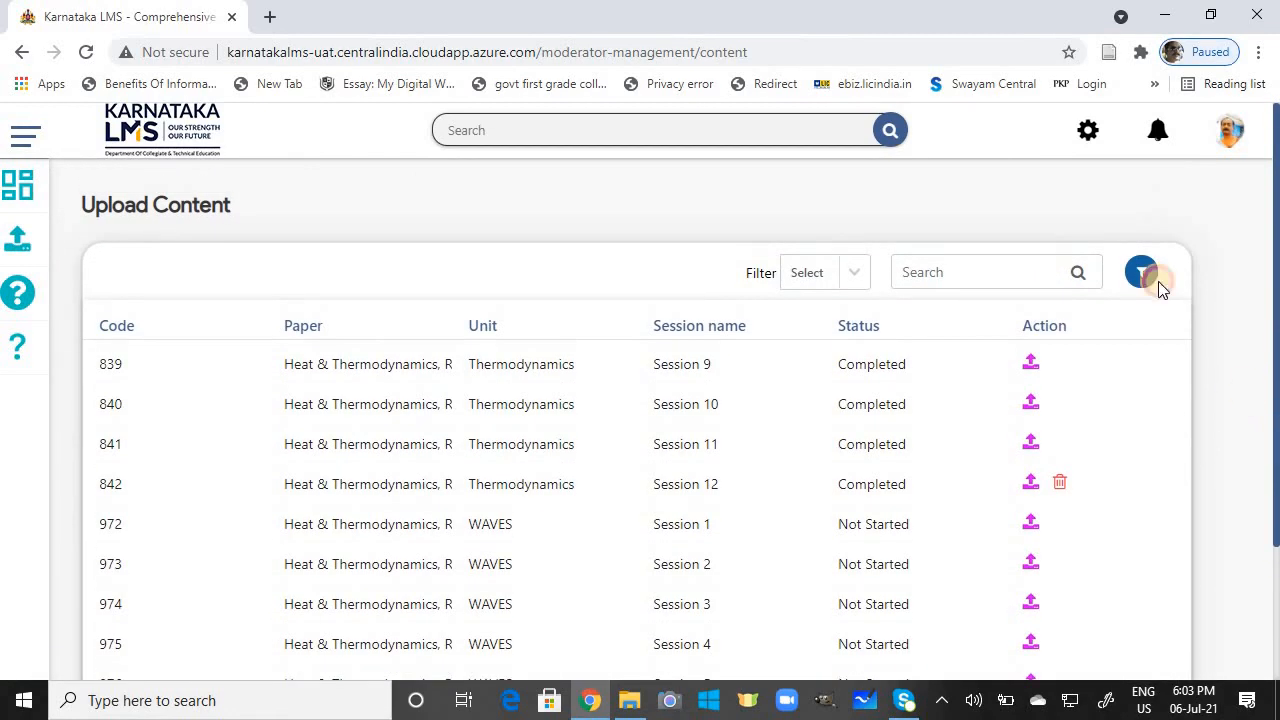
left_click(1142, 273)
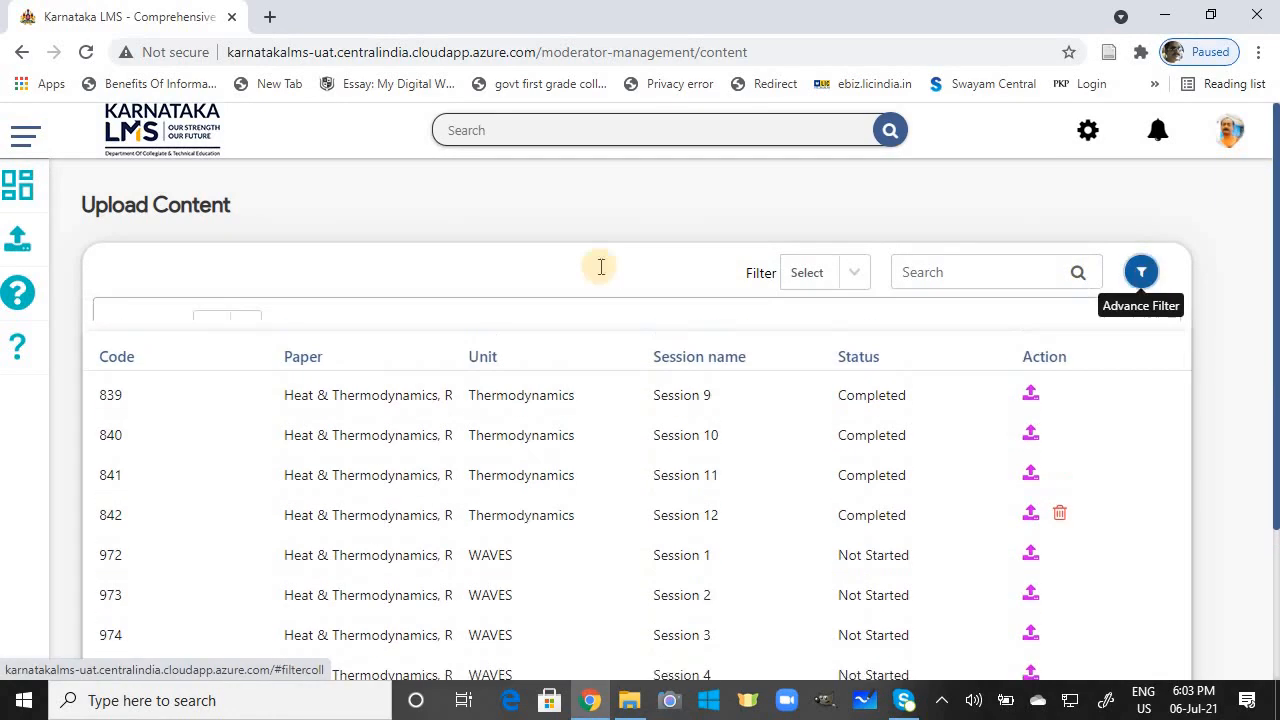
left_click(246, 328)
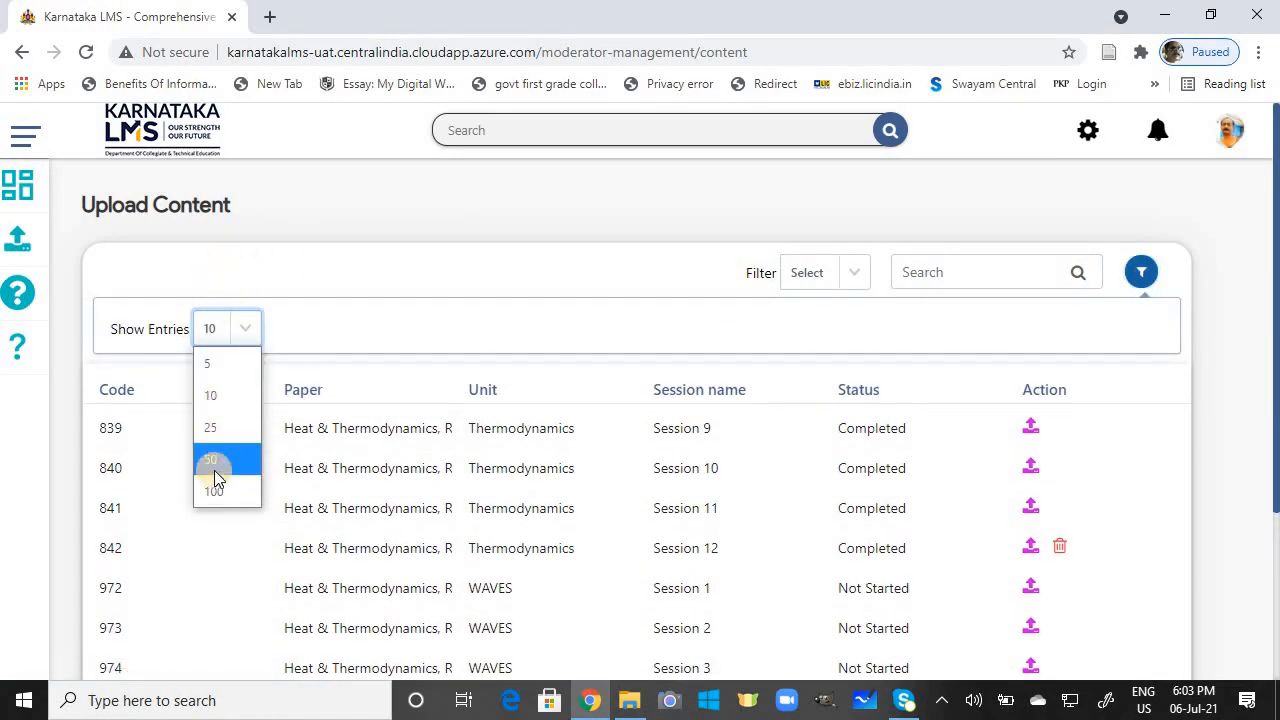
left_click(222, 486)
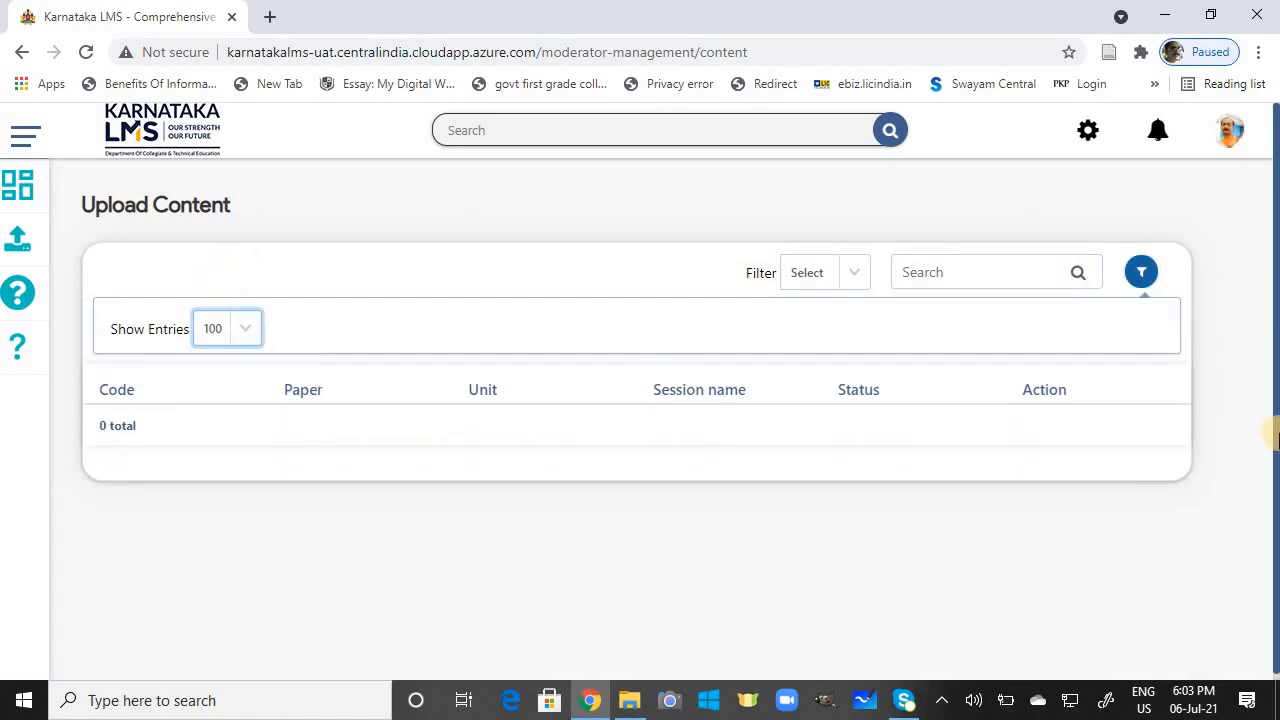
Step: Scroll the table to confirm ENTROPY Session 3 shows Completed and Session 4 Not Started
left_click_drag(1275, 447, 1275, 615)
left_click_drag(1186, 220, 1188, 281)
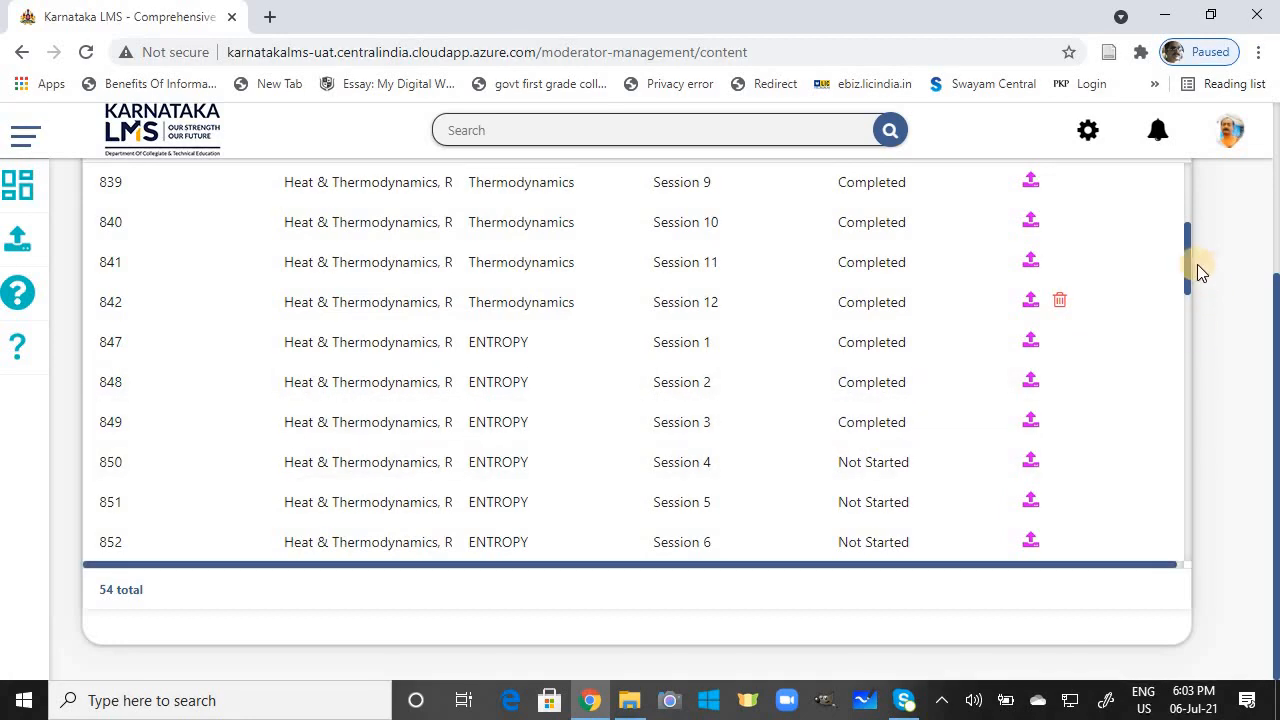
left_click_drag(1188, 263, 1188, 297)
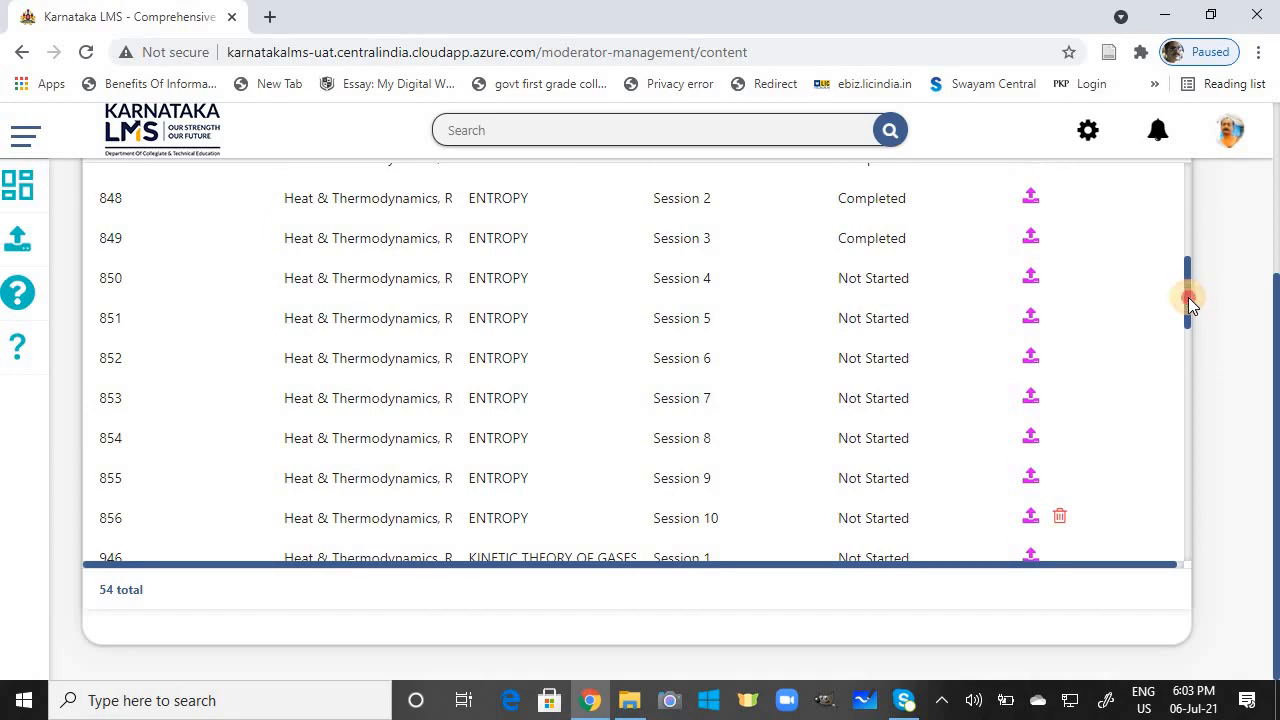
left_click_drag(1188, 304, 1188, 311)
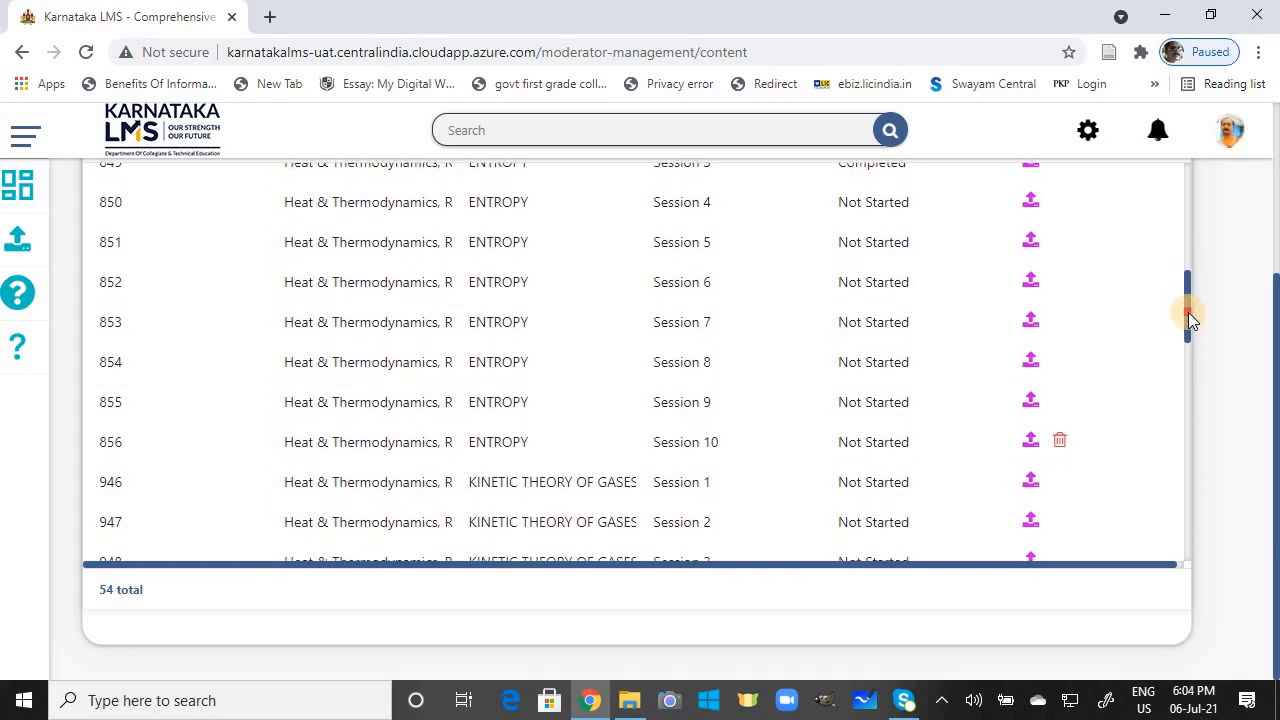
left_click_drag(1188, 312, 1188, 321)
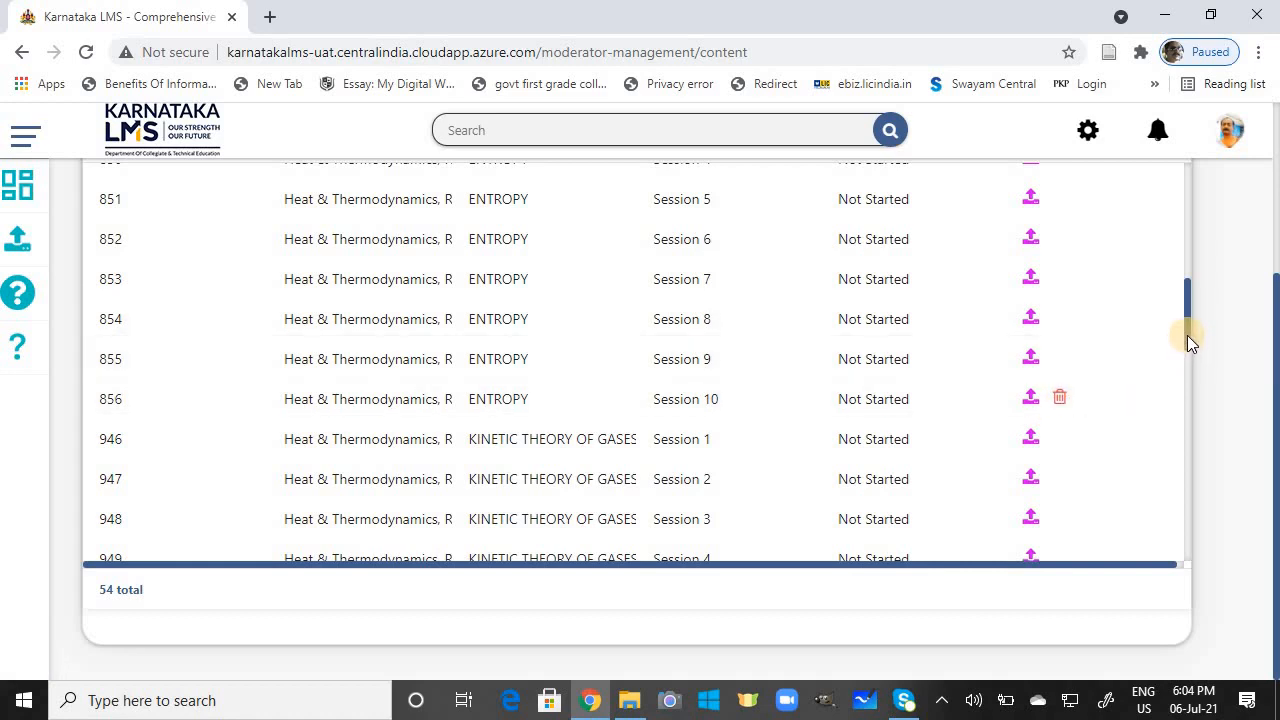
left_click_drag(1187, 335, 1179, 226)
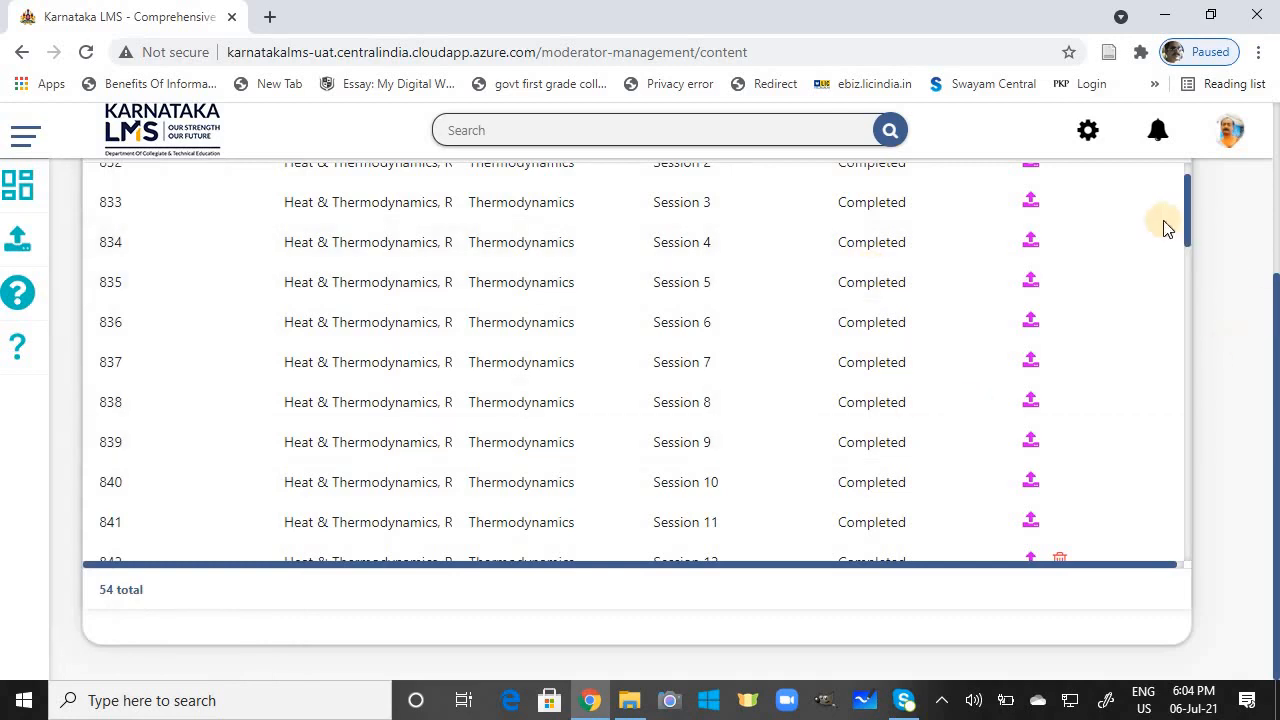
left_click_drag(1186, 228, 1186, 258)
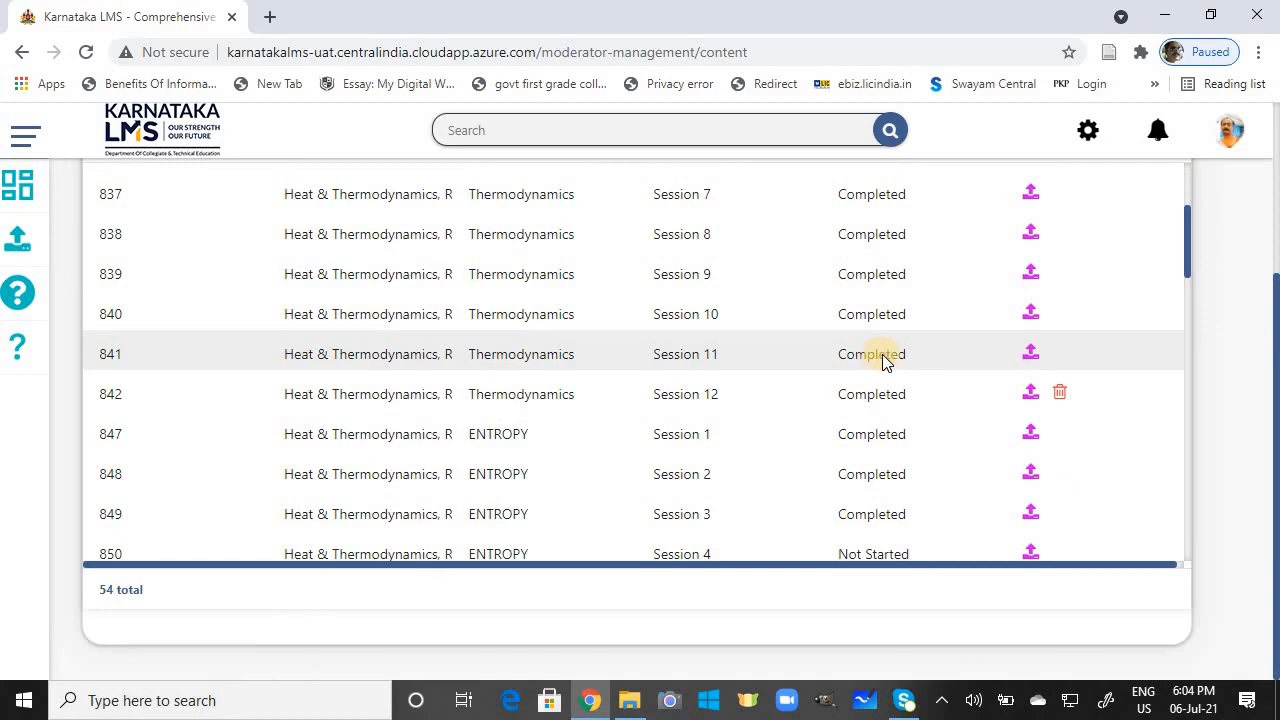
Step: Open the Assessment Questions list from the dashboard and show 100 entries per page
left_click(20, 192)
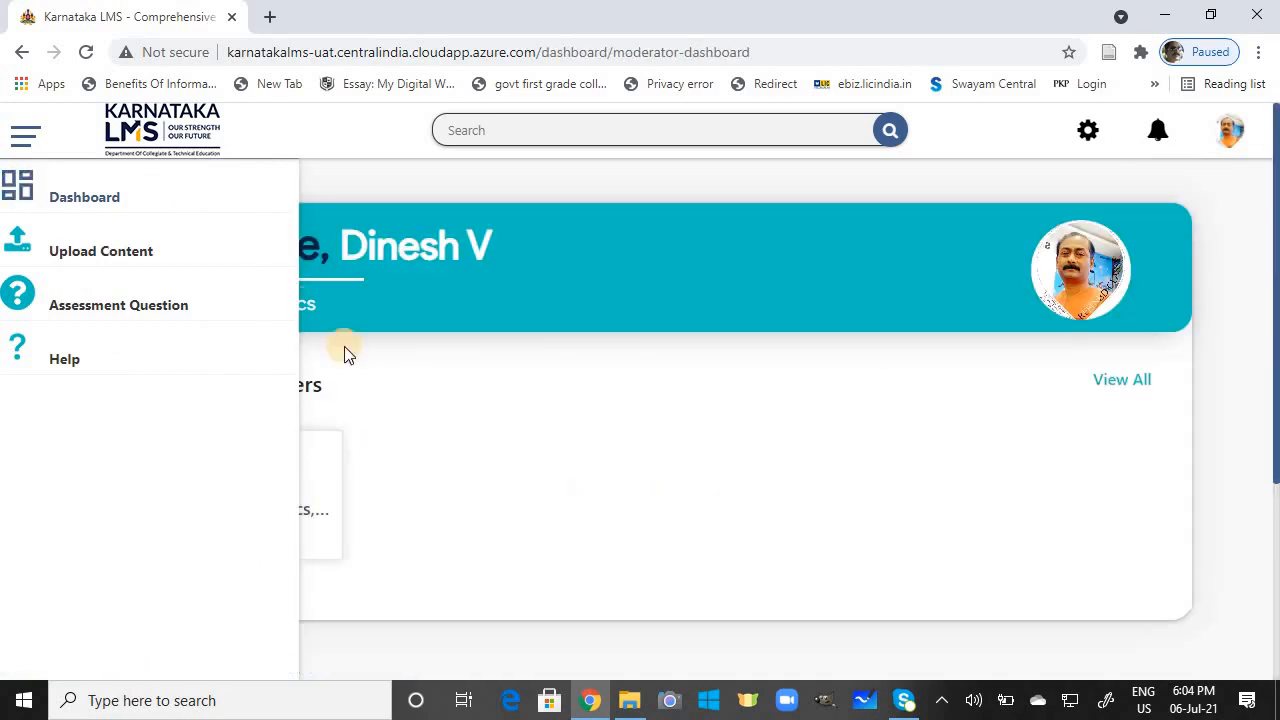
left_click(1120, 381)
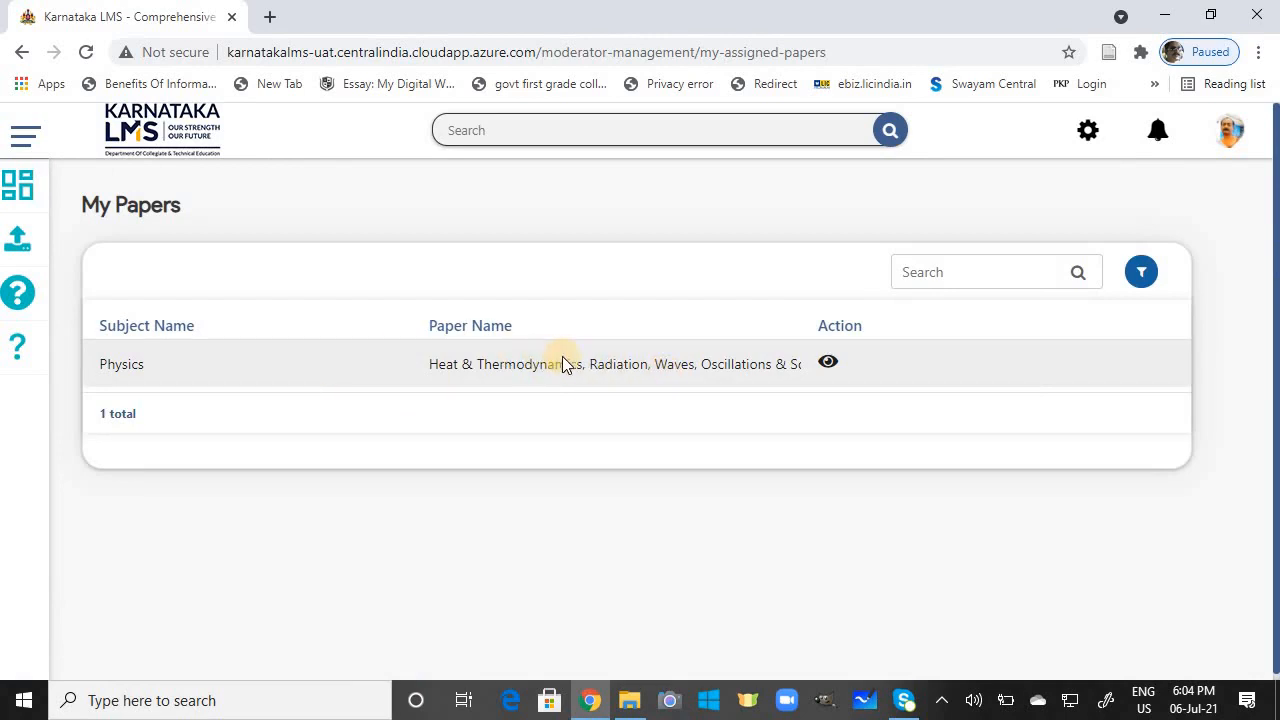
mouse_move(198, 315)
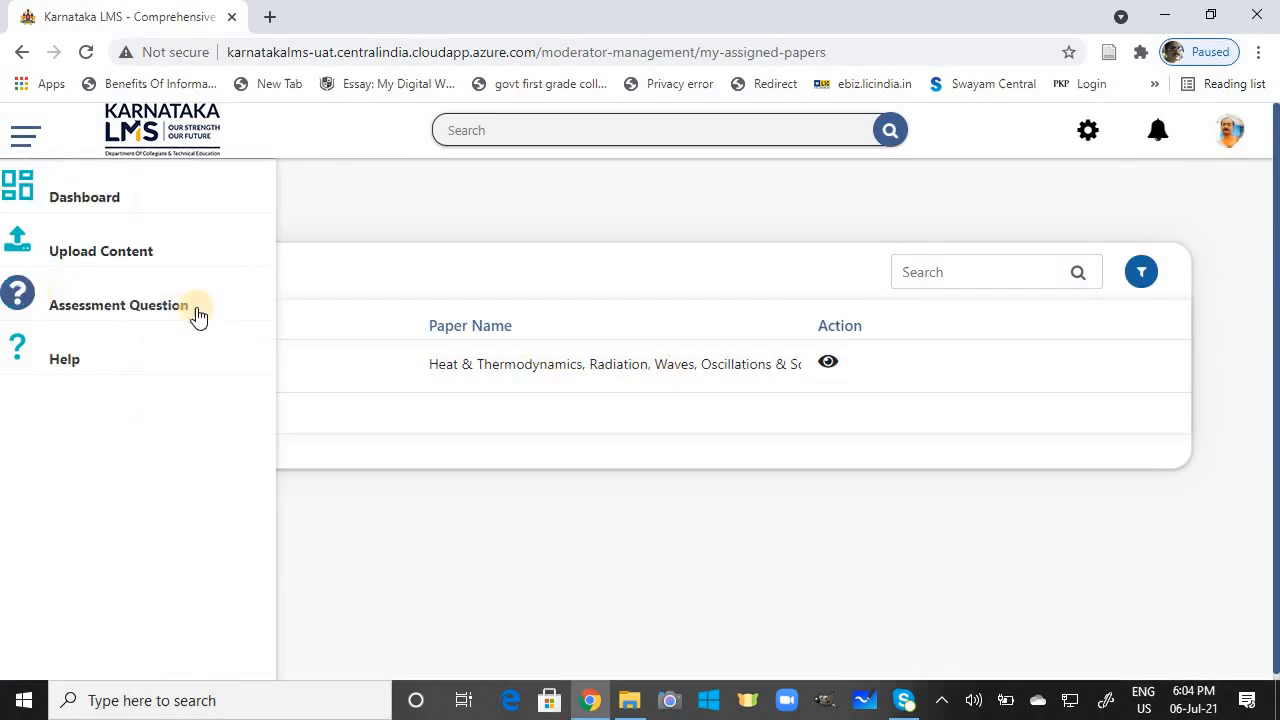
left_click(20, 296)
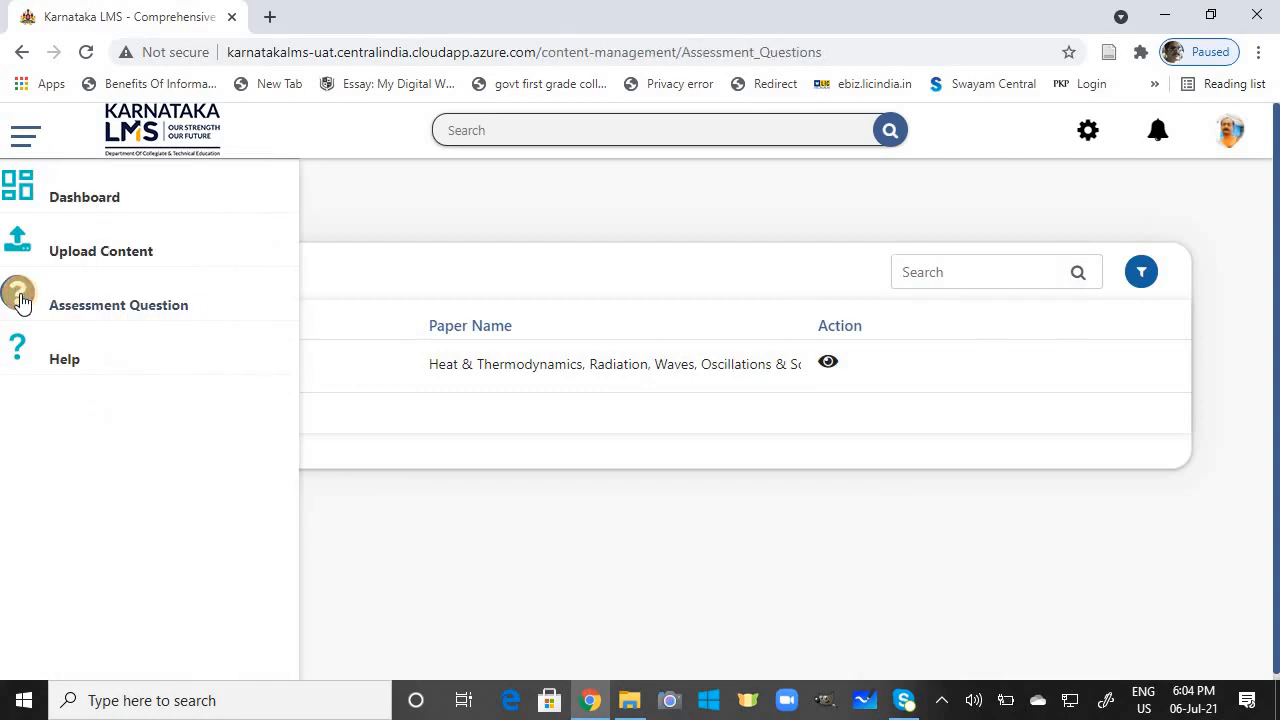
left_click(1147, 264)
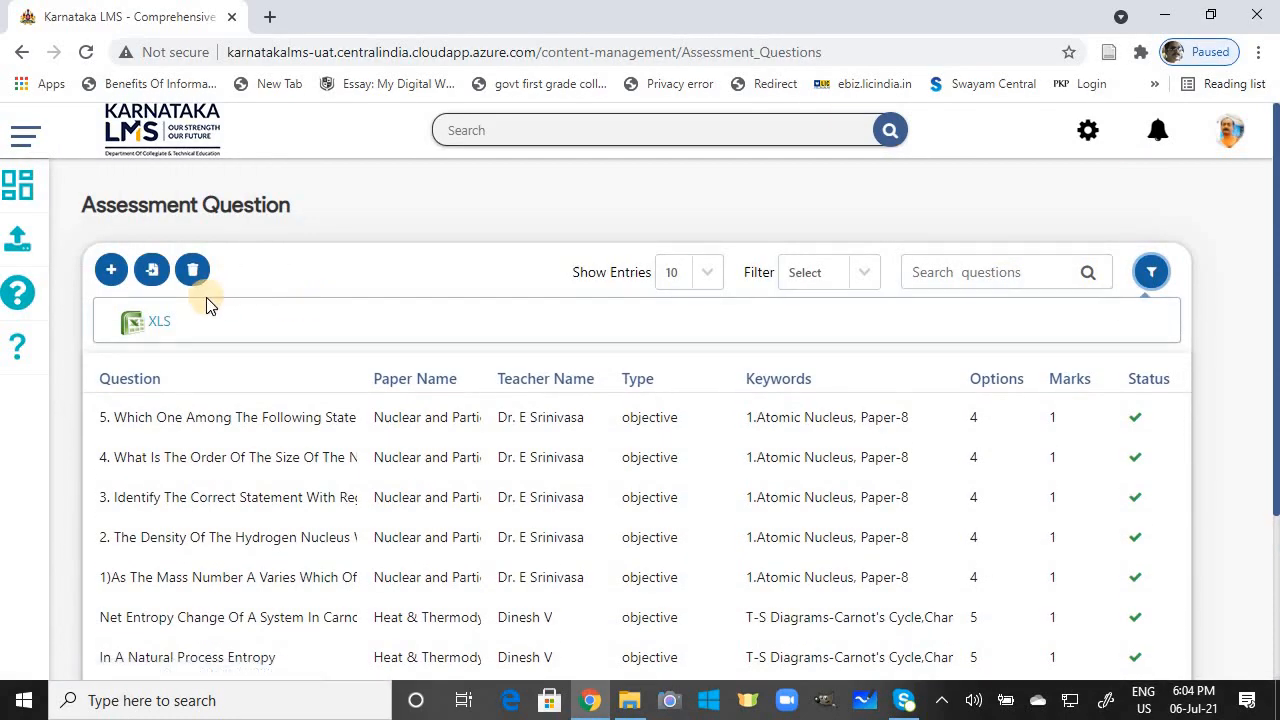
left_click(702, 270)
left_click(700, 437)
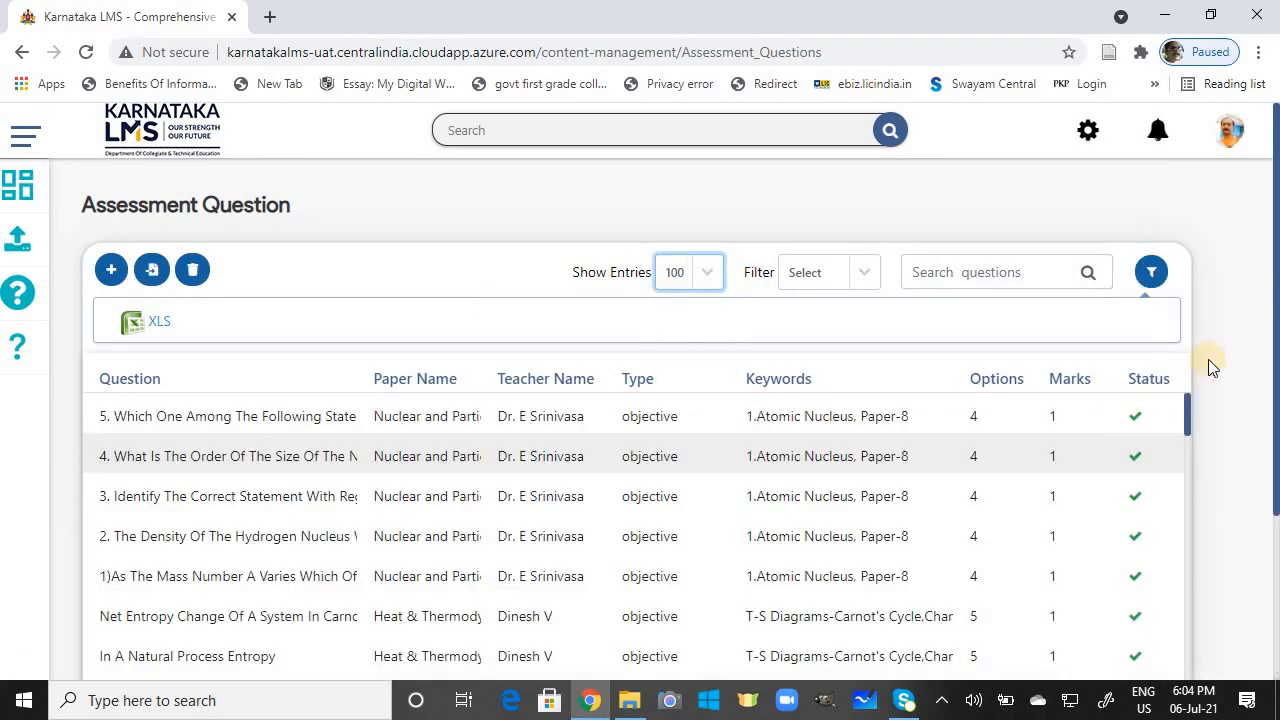
Step: Scroll through the 96 questions, including the Heat & Thermodynamics entropy questions with 5 options and 1 mark
left_click_drag(1275, 370, 1275, 505)
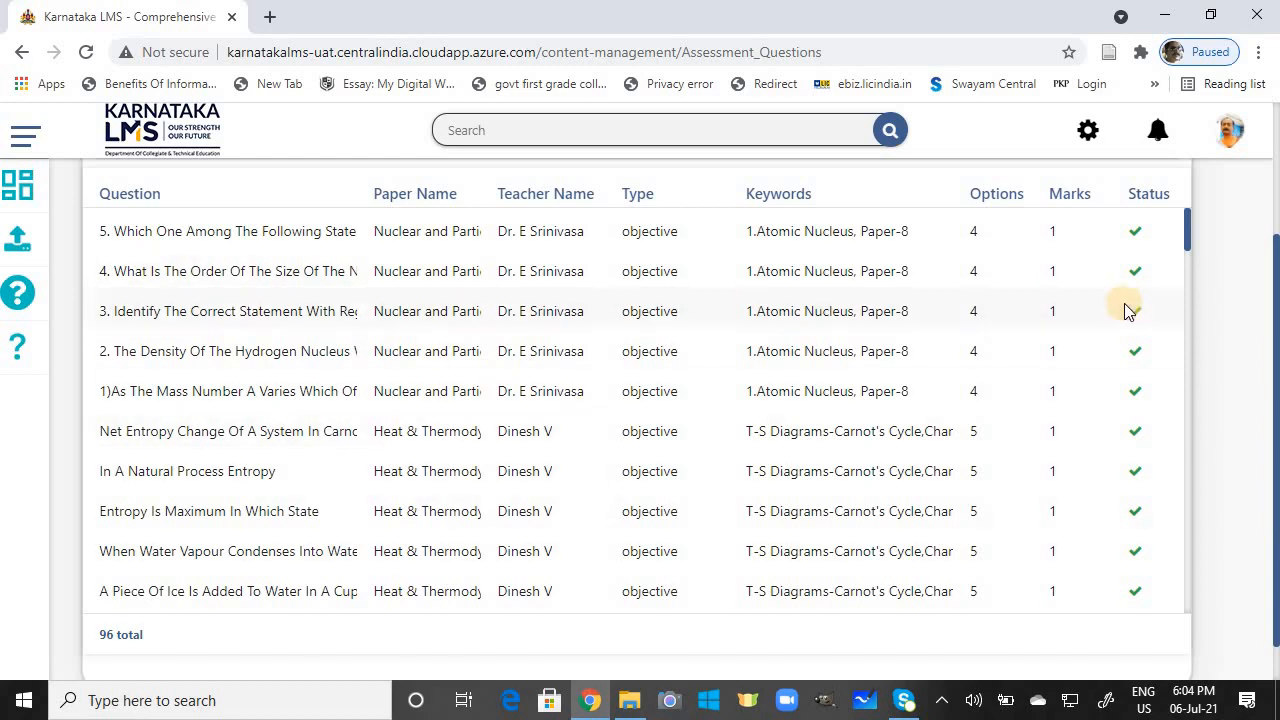
mouse_move(1188, 242)
left_mouse_down()
mouse_move(1188, 257)
mouse_move(1188, 240)
left_mouse_up()
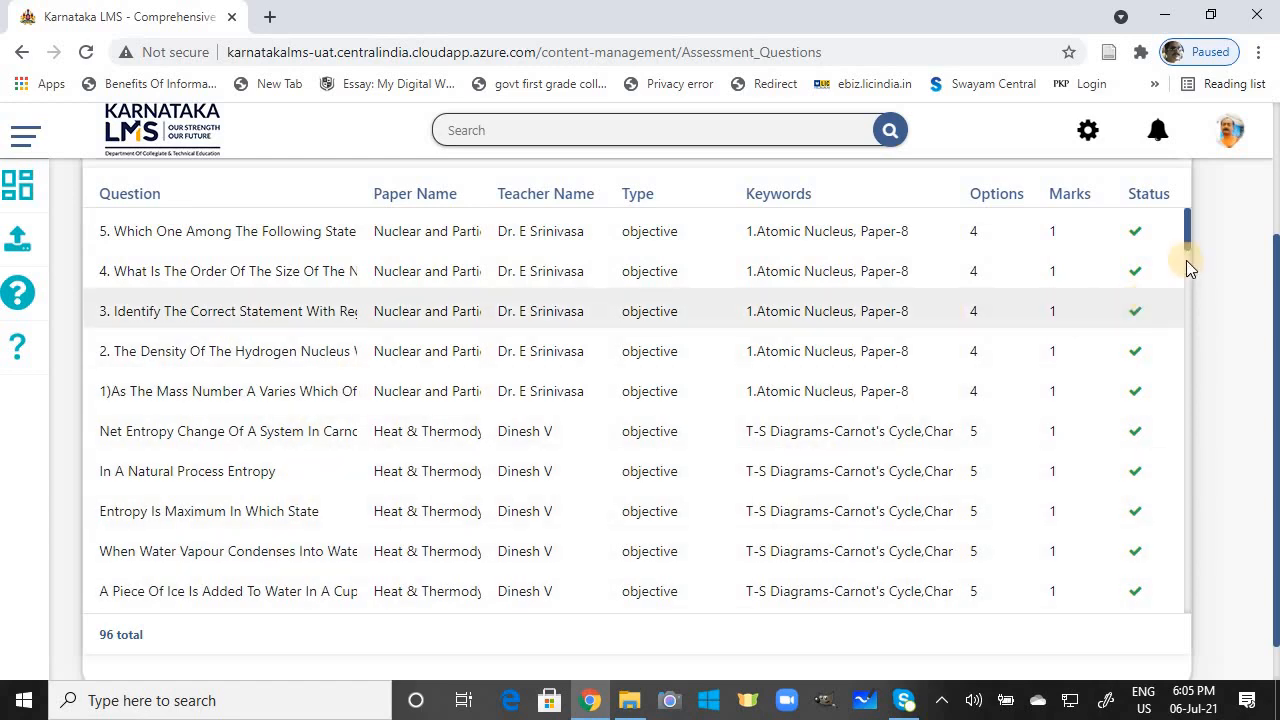
left_click_drag(1188, 235, 1187, 412)
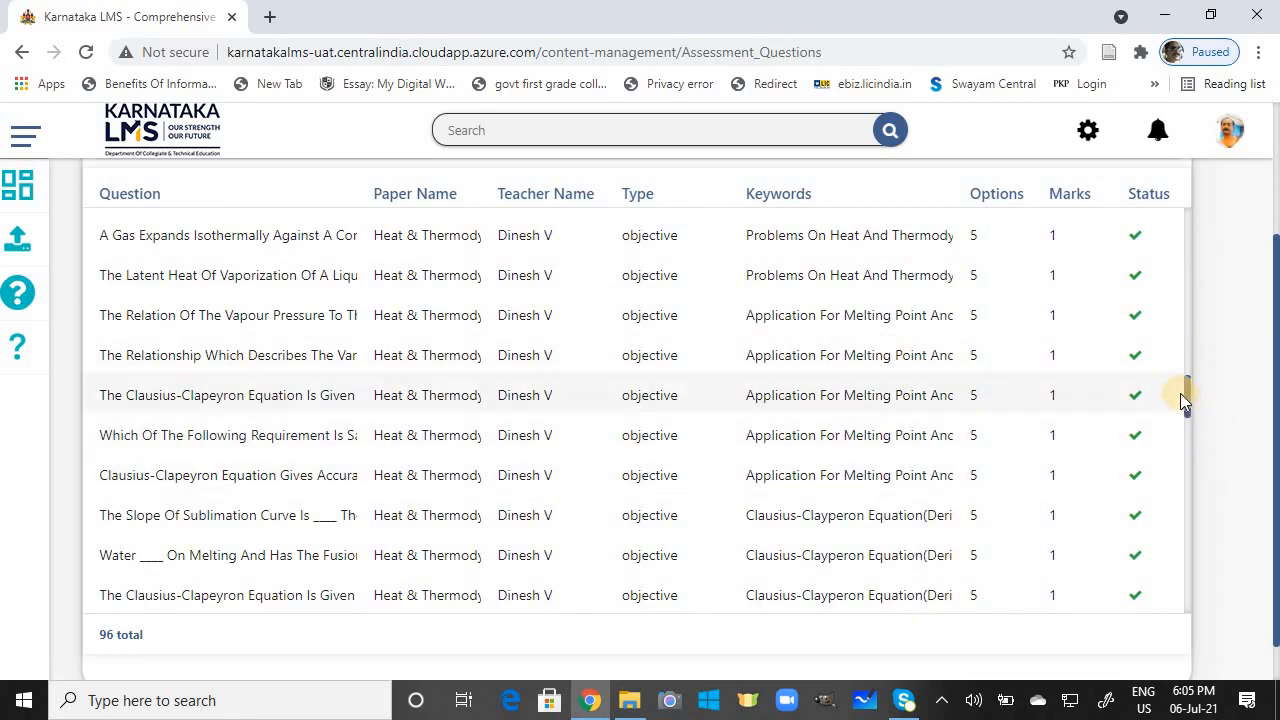
left_click_drag(1188, 397, 1157, 429)
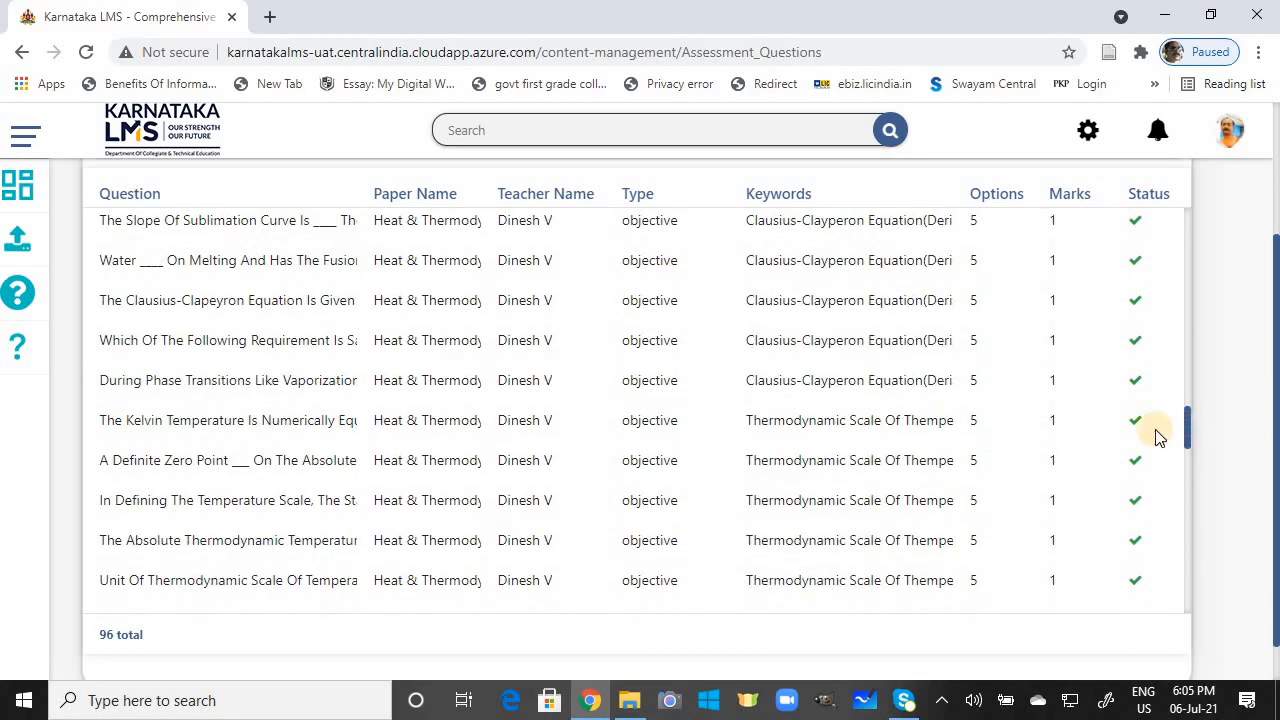
left_click_drag(1185, 435, 1174, 282)
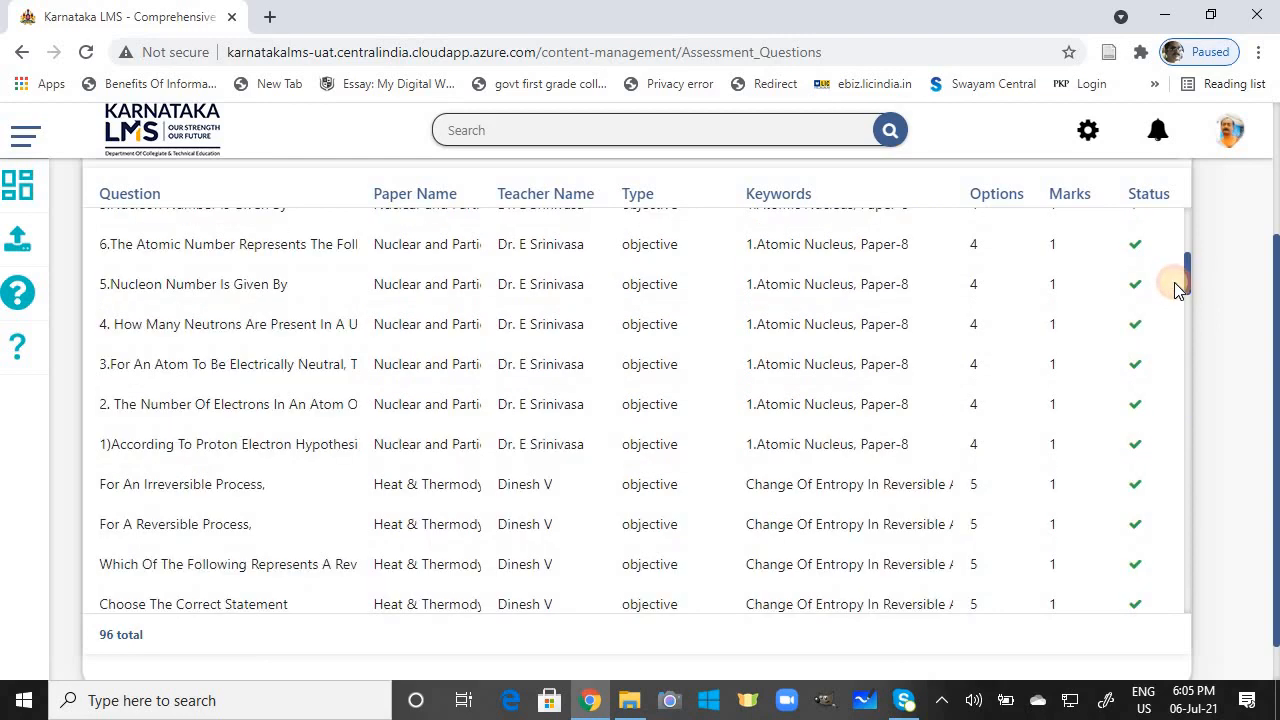
left_click_drag(1174, 280, 1178, 253)
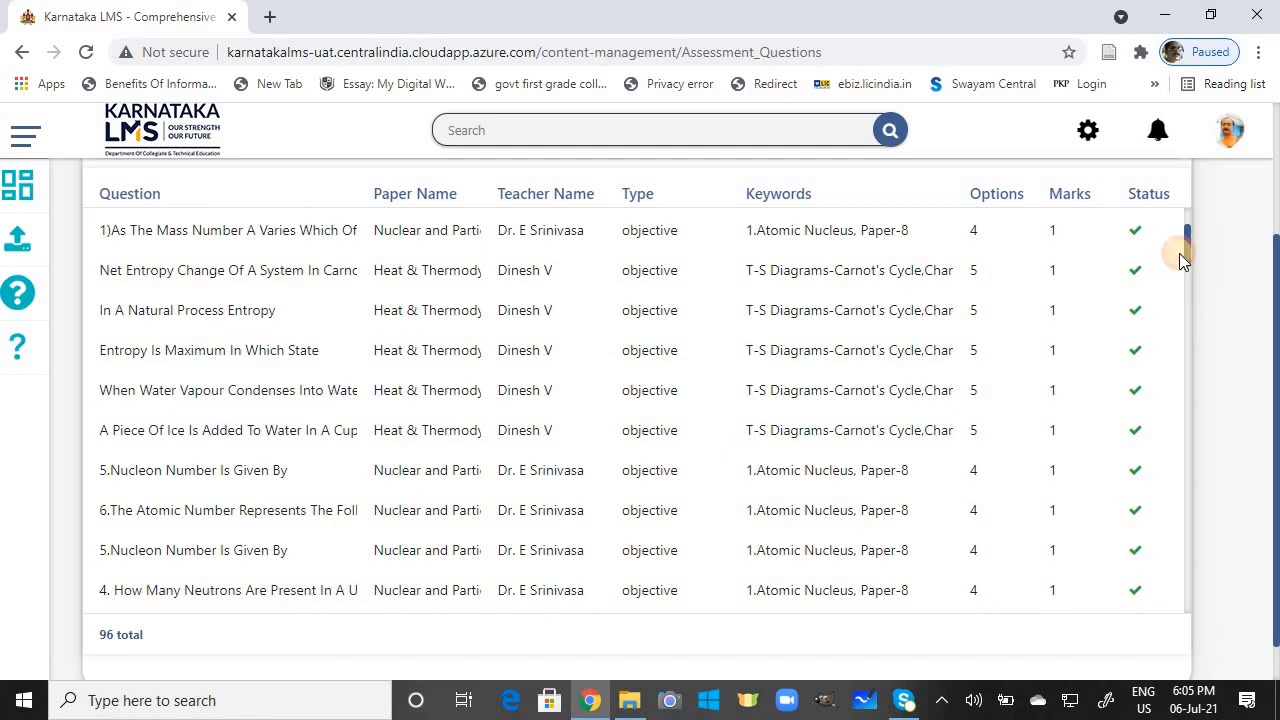
left_click_drag(1180, 253, 1181, 235)
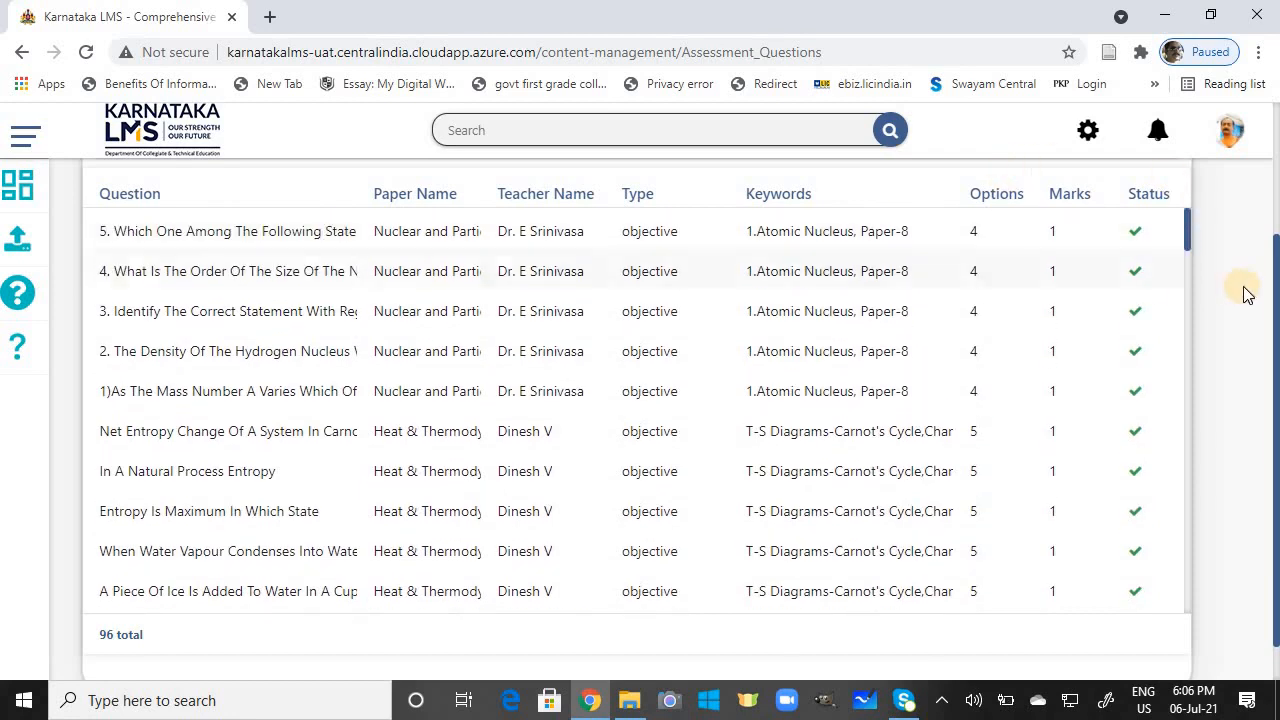
Step: Revisit the assessment questions list, then return to the moderator dashboard
left_click(28, 195)
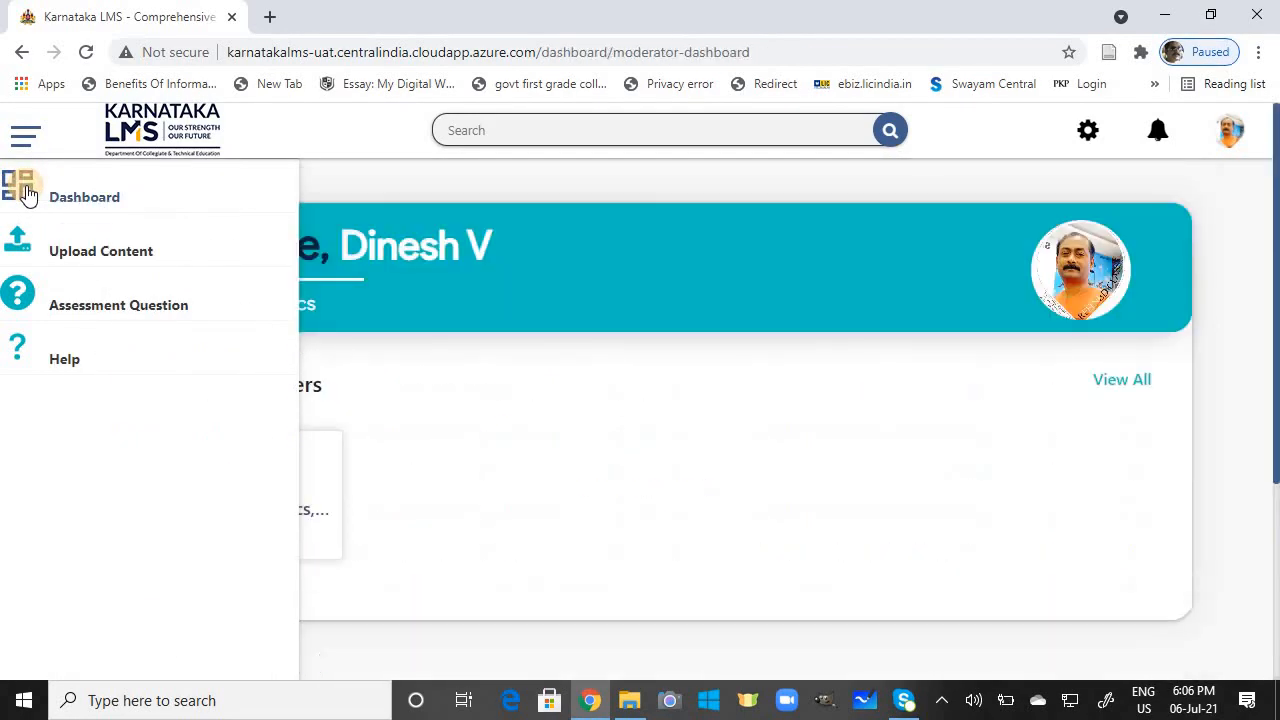
left_click(45, 298)
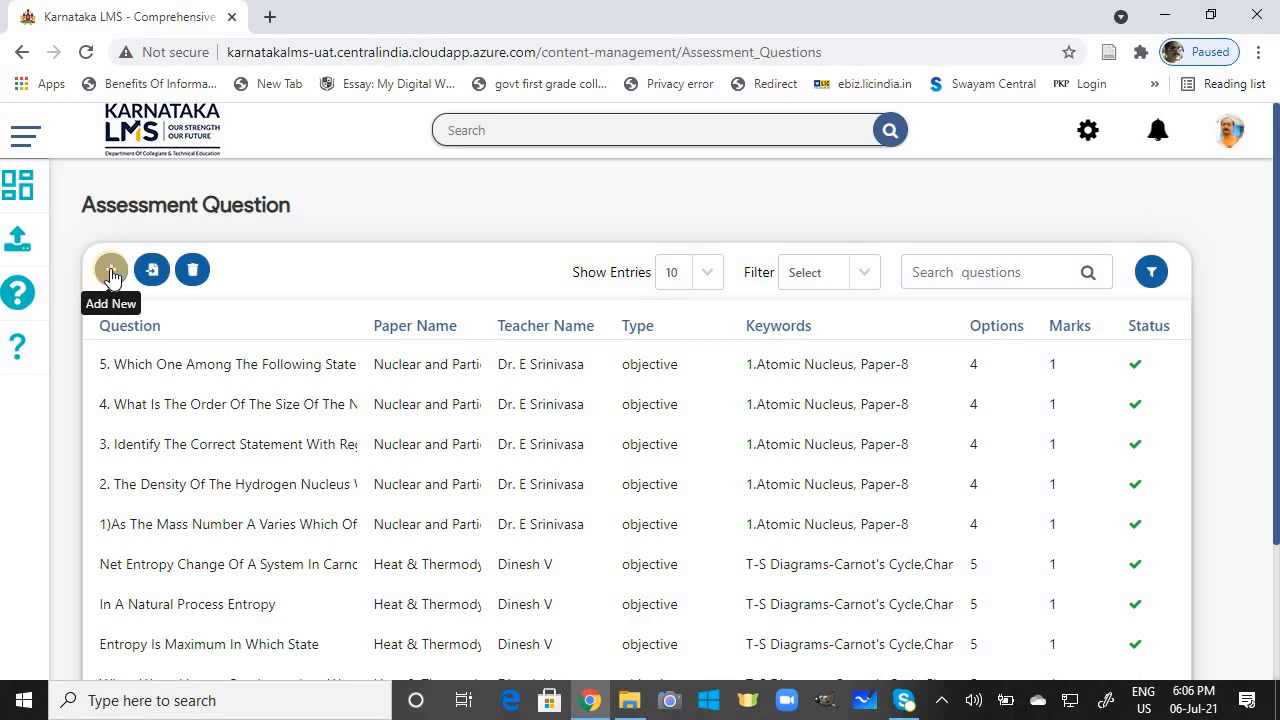
left_click(20, 188)
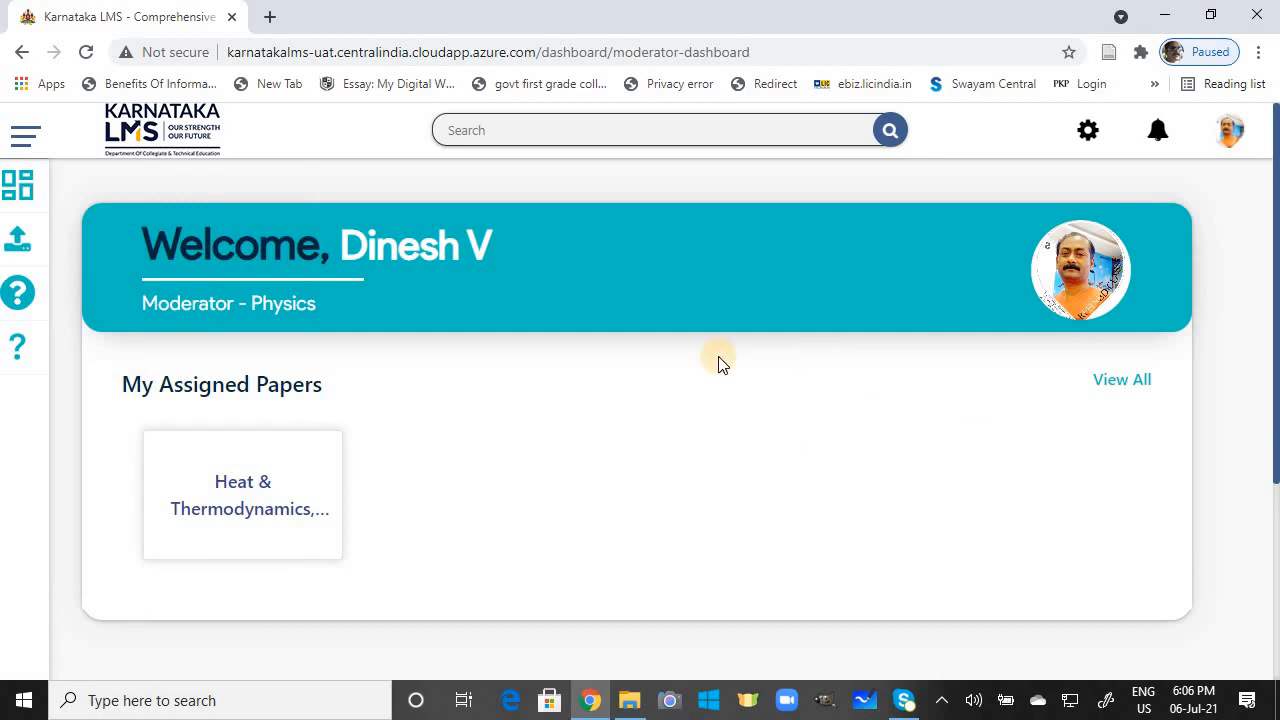
Step: Log out of the LMS account and close the Chrome and File Explorer windows
left_click(1229, 133)
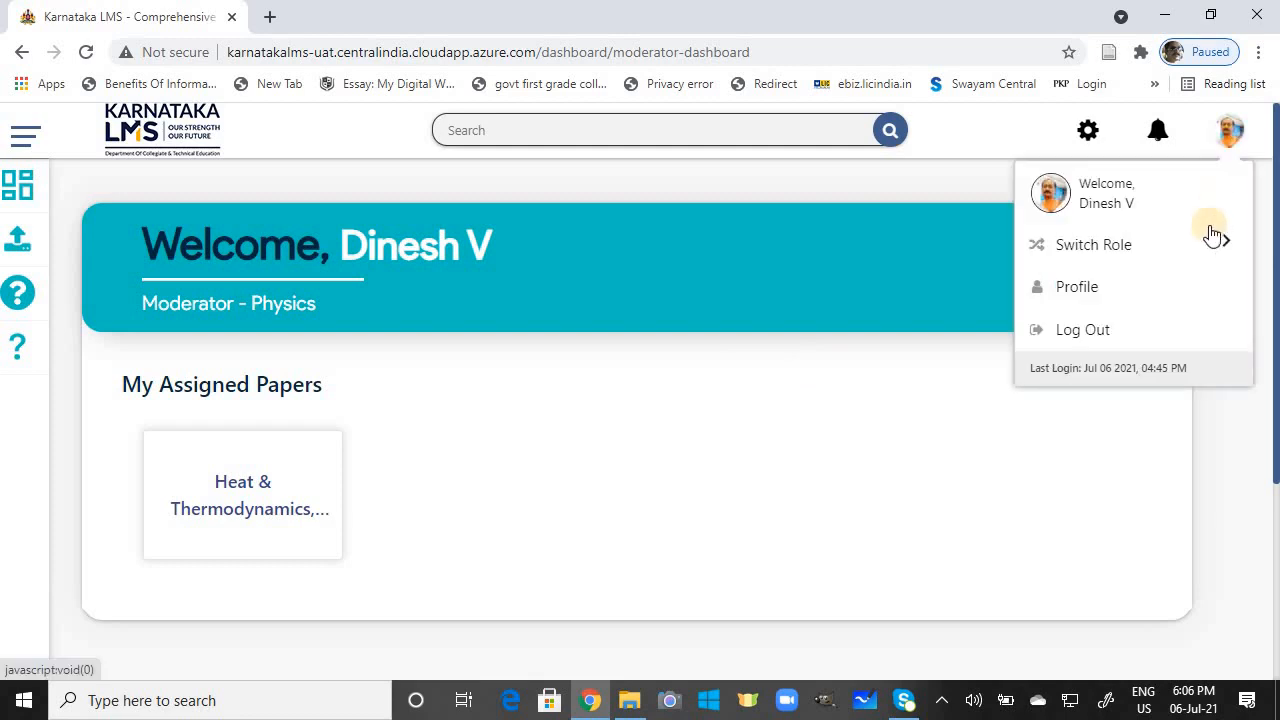
left_click(1098, 335)
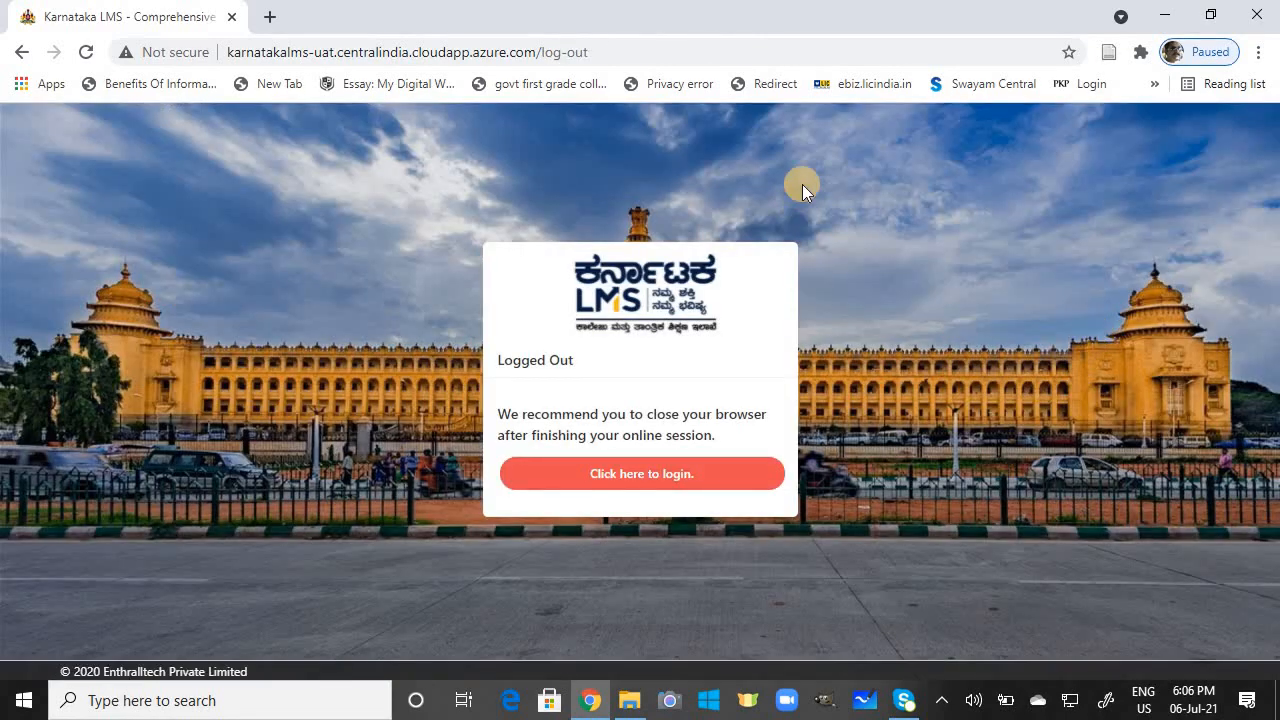
left_click(1262, 20)
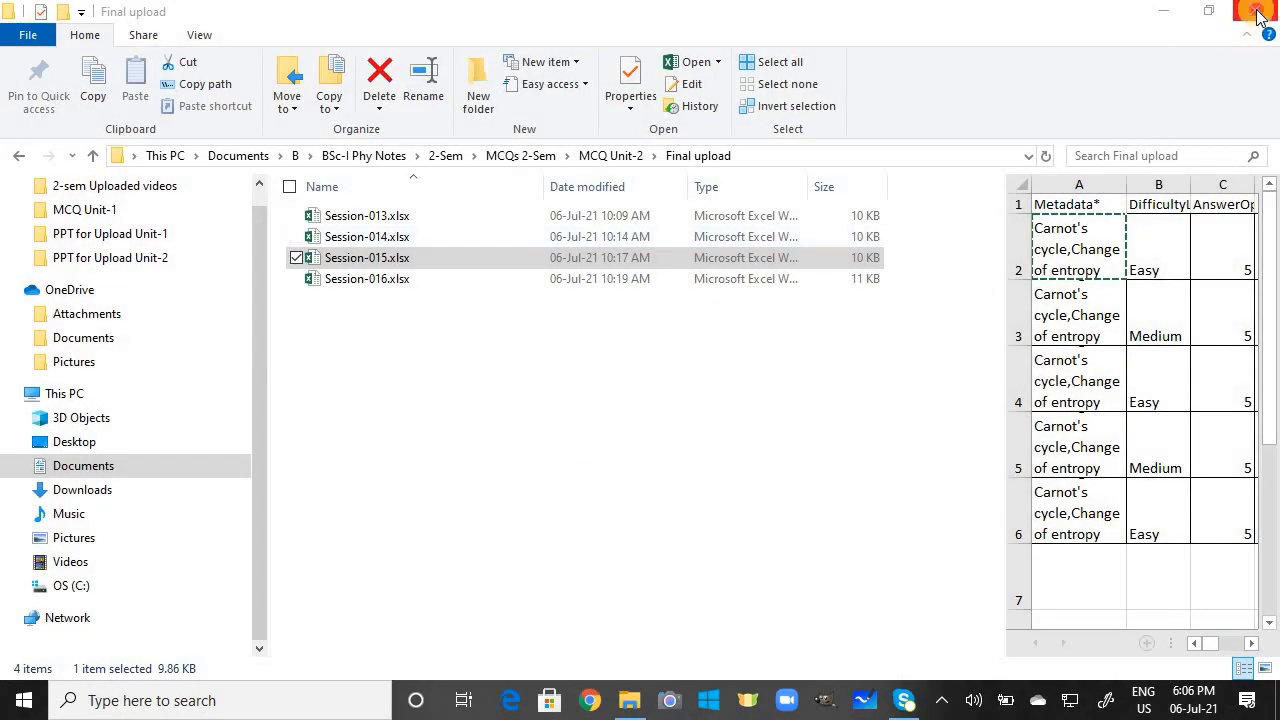
left_click(1257, 17)
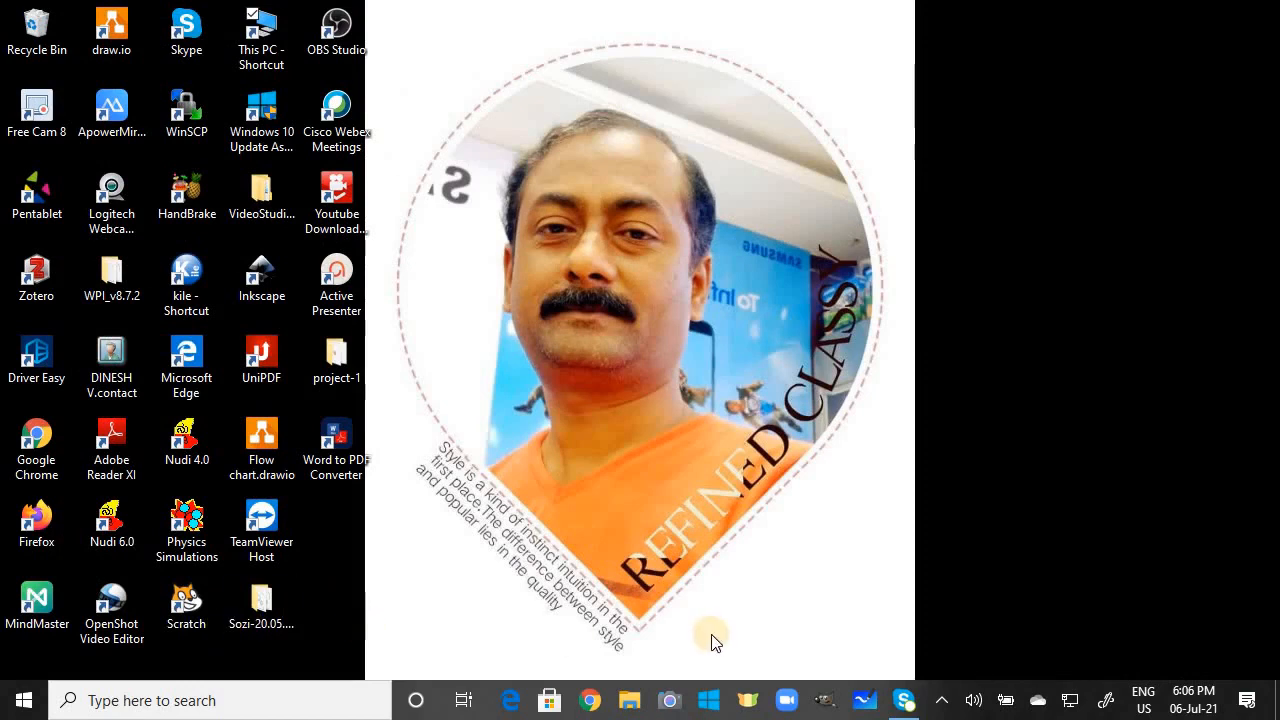